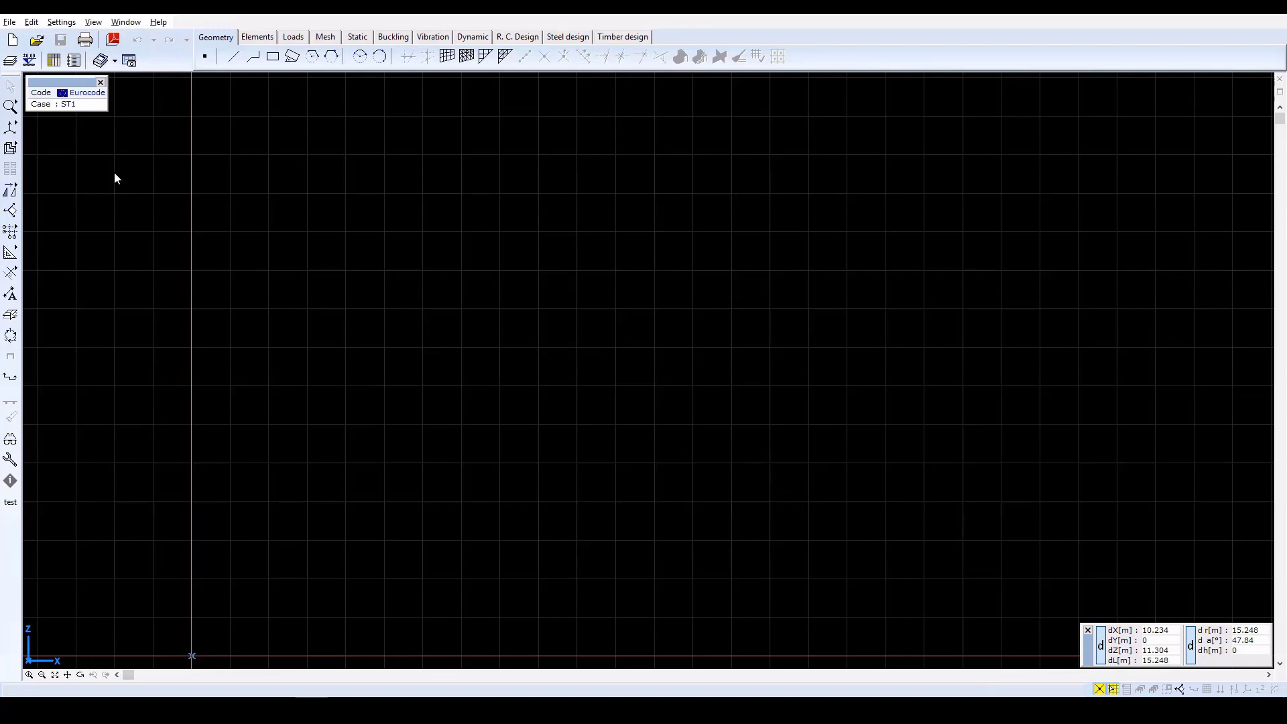
Start a new model with the file name 'Slab' and confirm it
{"action": "left_click", "coordinate": [12, 42]}
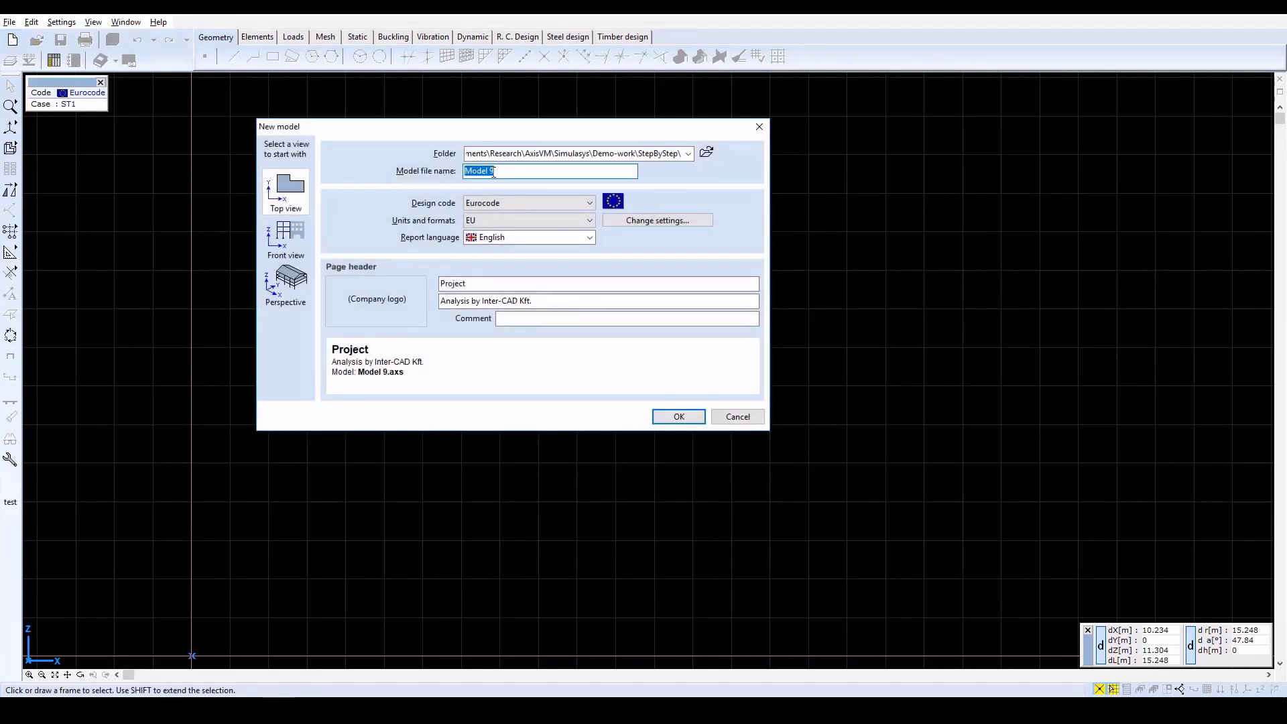
{"action": "type", "text": "Slab"}
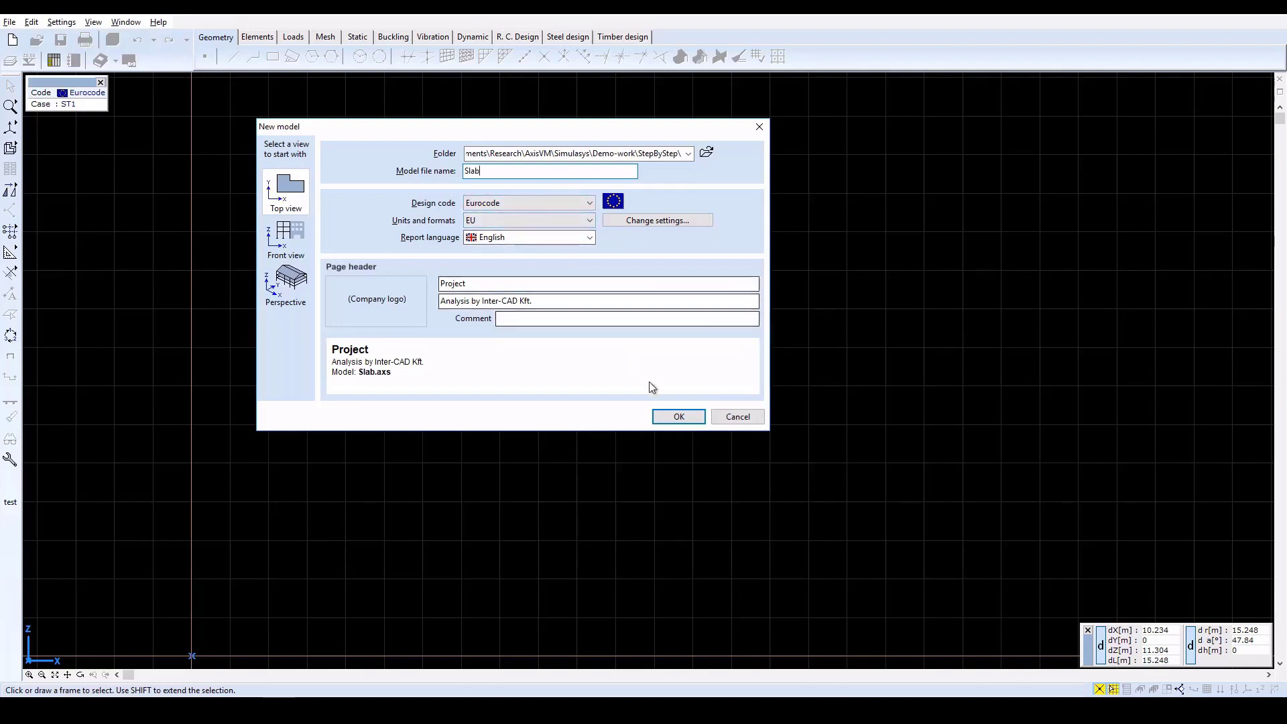
{"action": "left_click", "coordinate": [673, 420]}
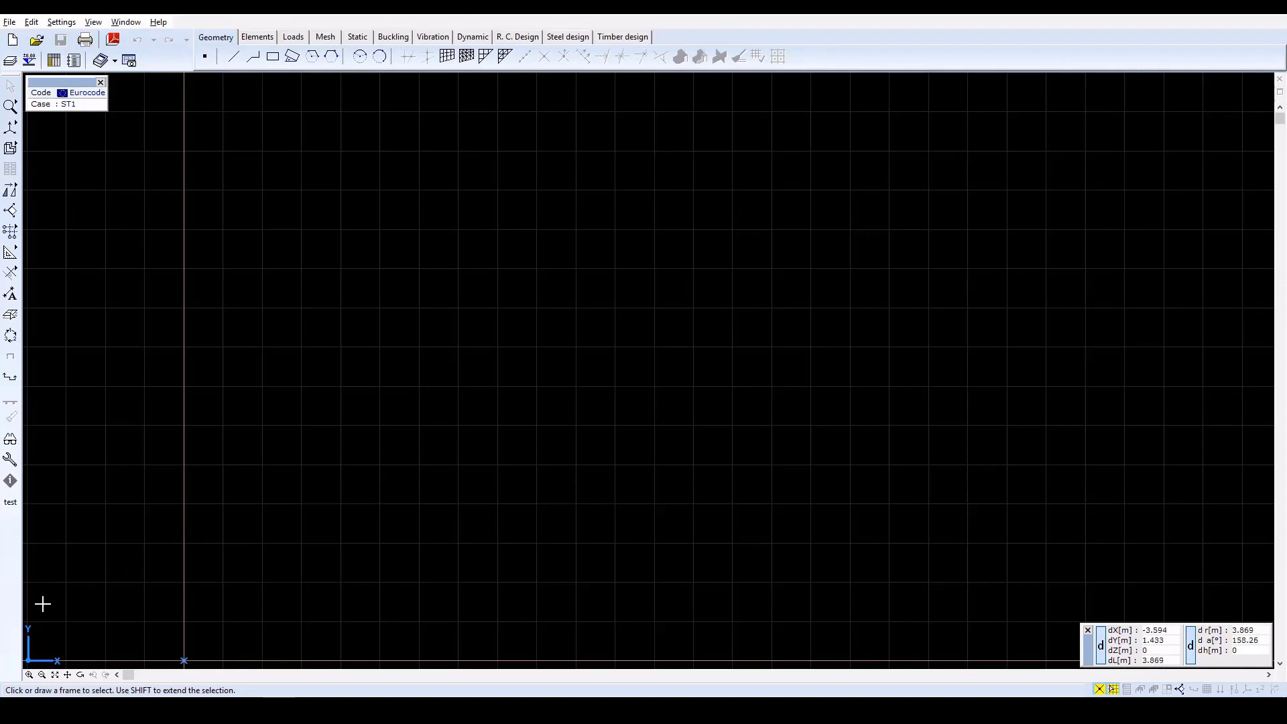
Start drawing a slab element and import C25/30 concrete from the Eurocode material library
{"action": "left_click", "coordinate": [258, 38]}
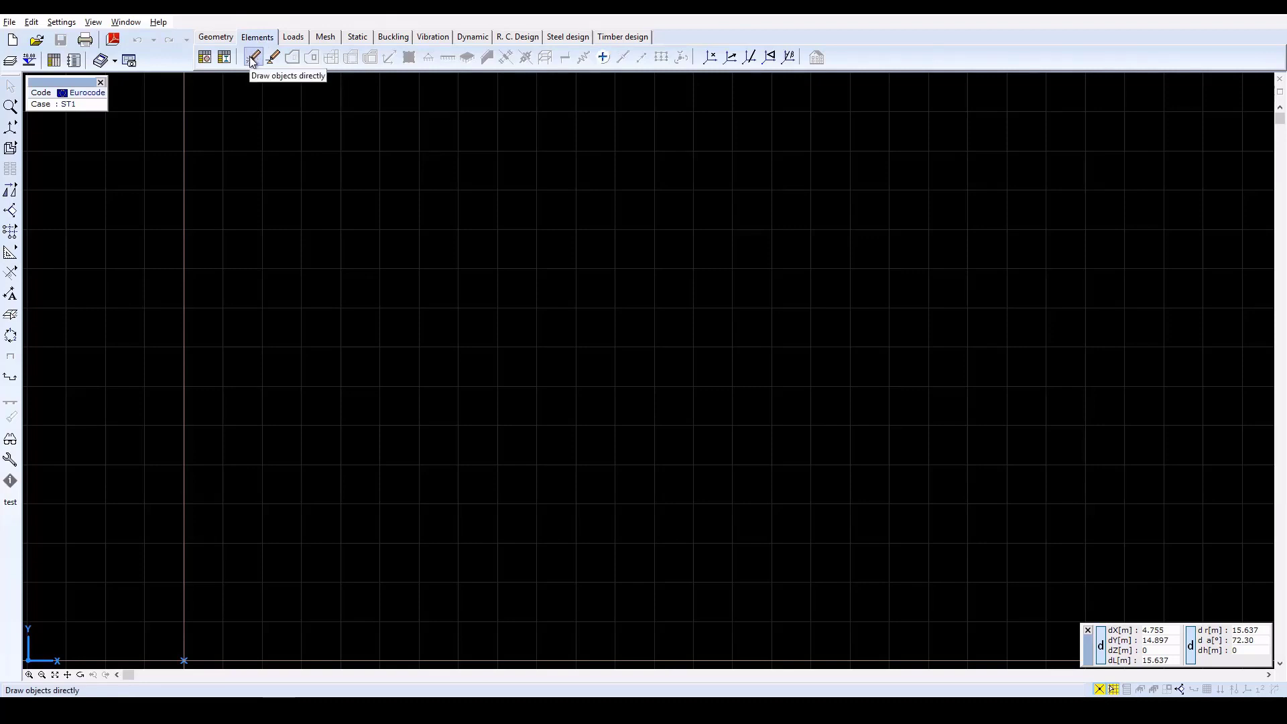
{"action": "left_click", "coordinate": [253, 58]}
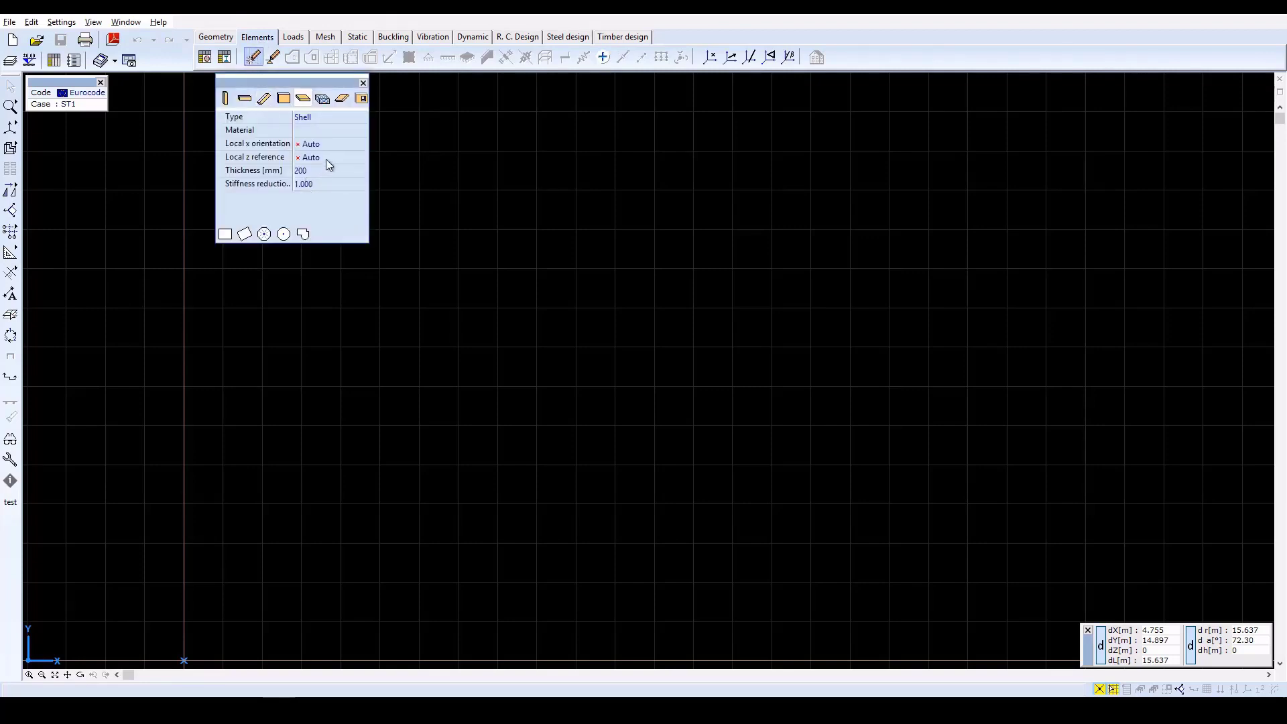
{"action": "left_click", "coordinate": [303, 101]}
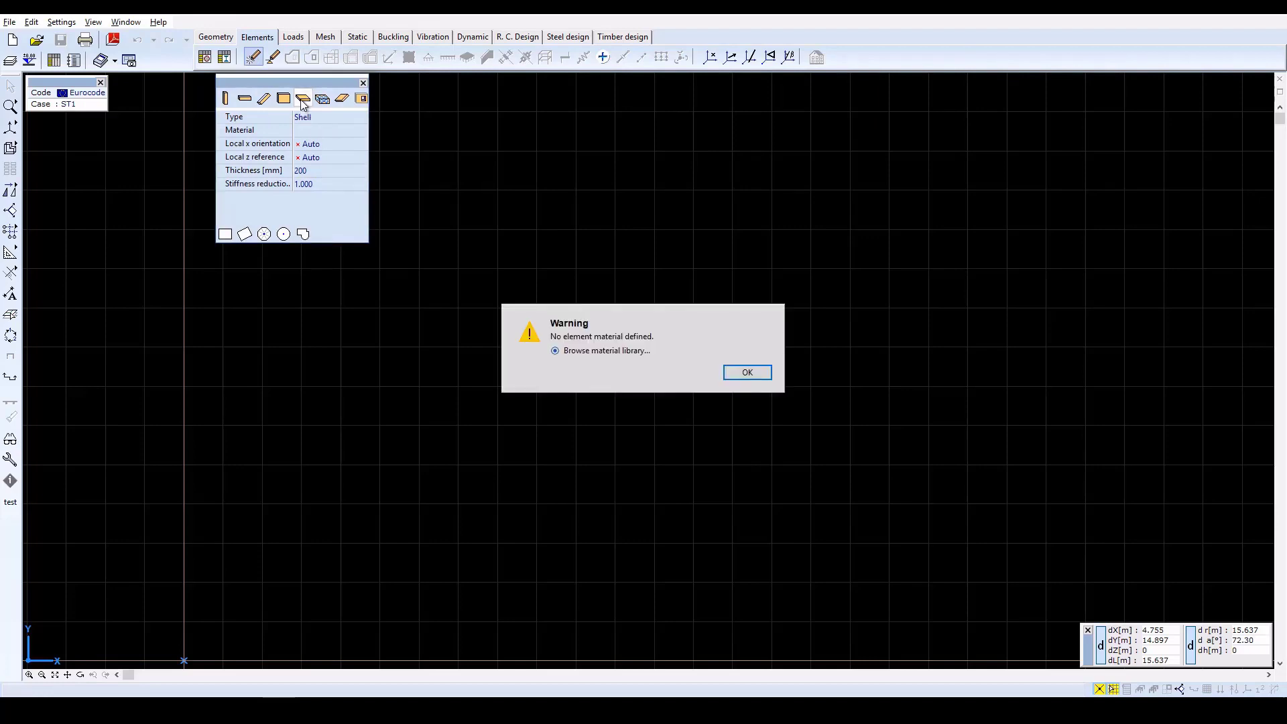
{"action": "left_click", "coordinate": [747, 373]}
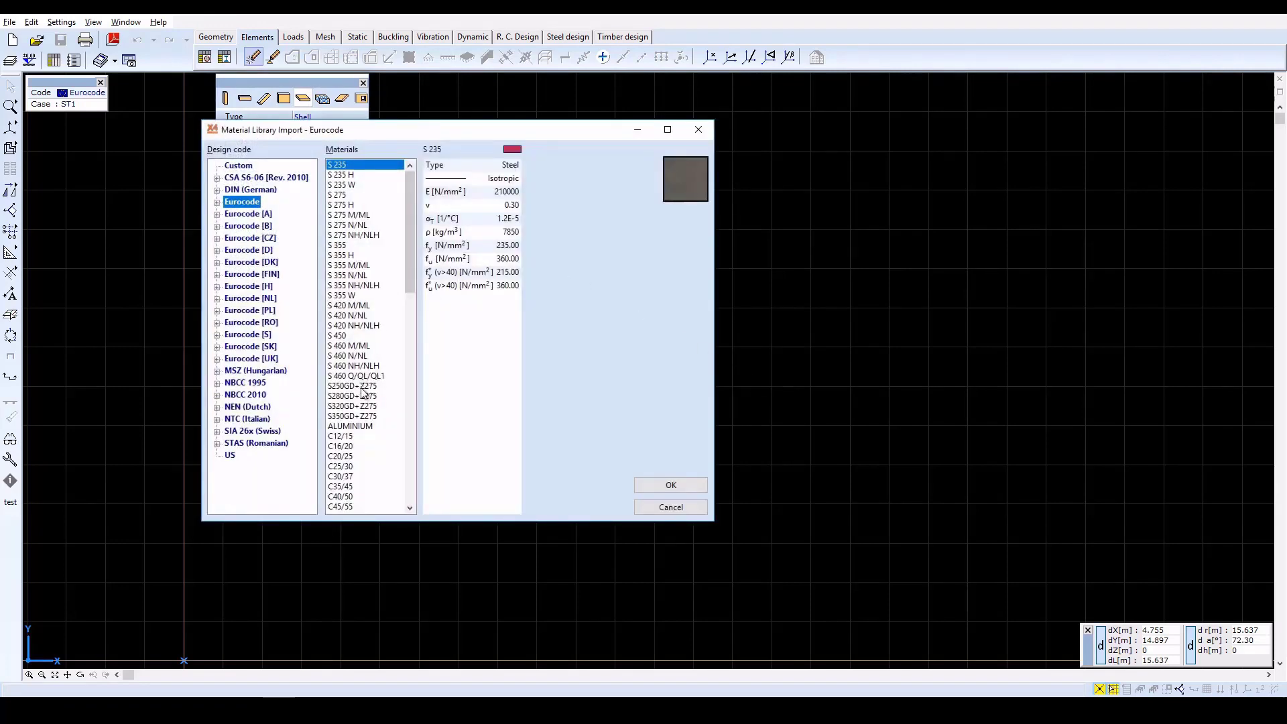
{"action": "left_click", "coordinate": [349, 467]}
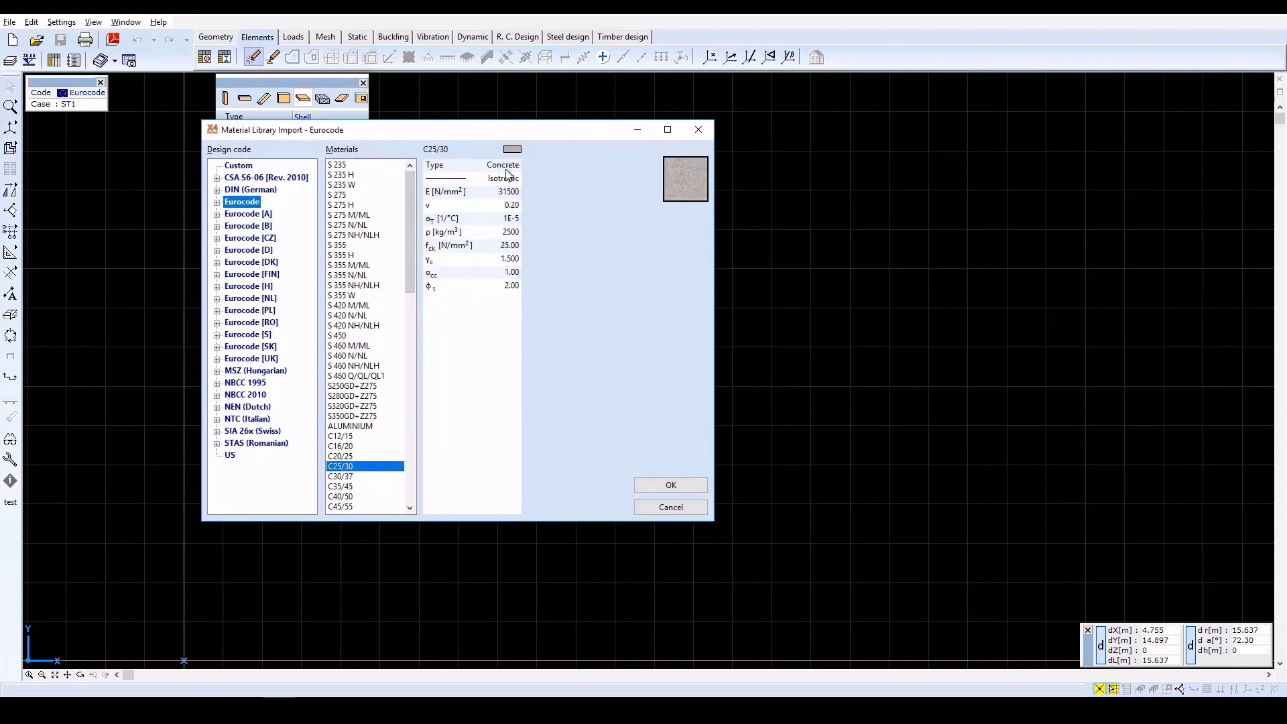
{"action": "left_click", "coordinate": [670, 485]}
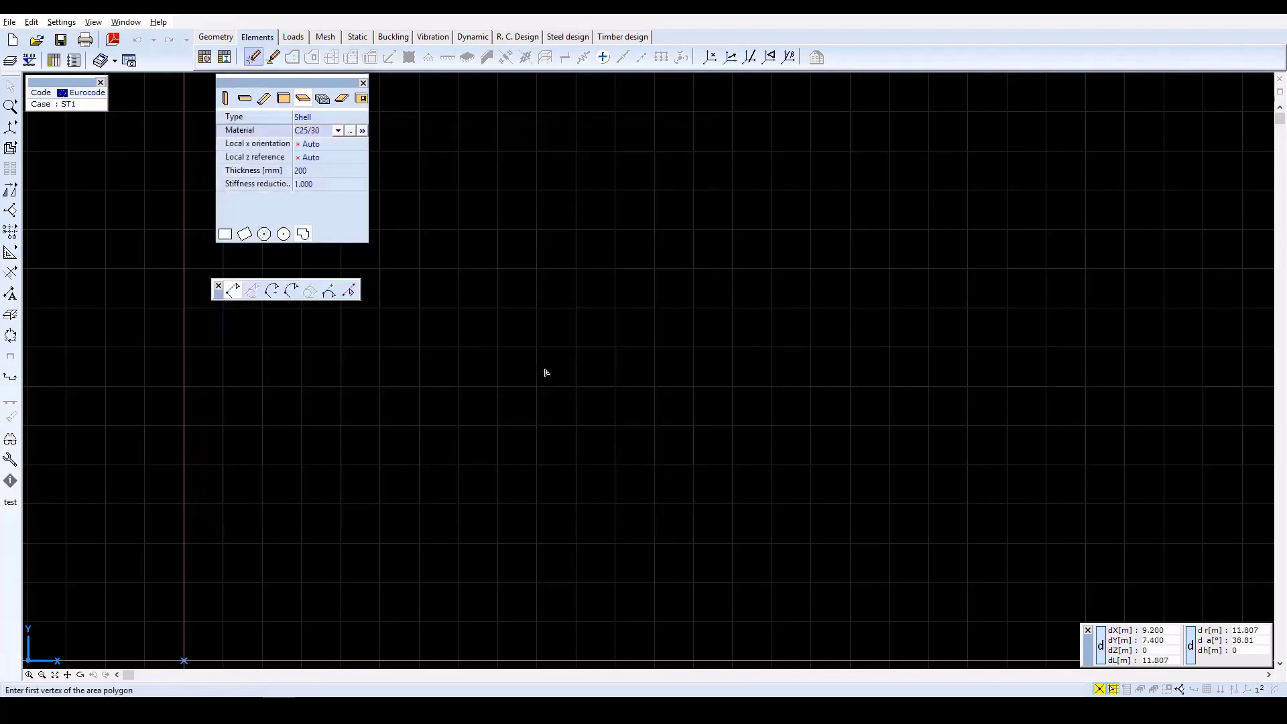
Set the element type to Plate with 200 mm thickness and choose Complex slab
{"action": "left_click", "coordinate": [321, 117]}
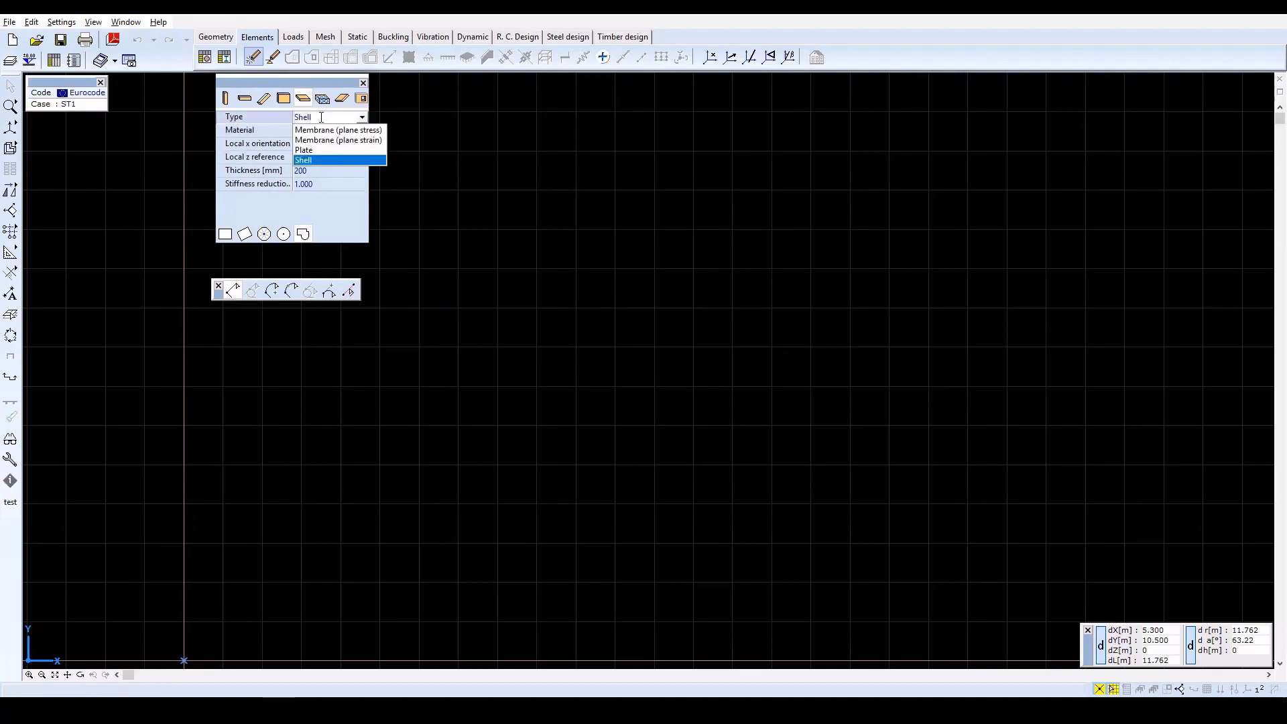
{"action": "left_click", "coordinate": [310, 152]}
{"action": "left_click", "coordinate": [308, 170]}
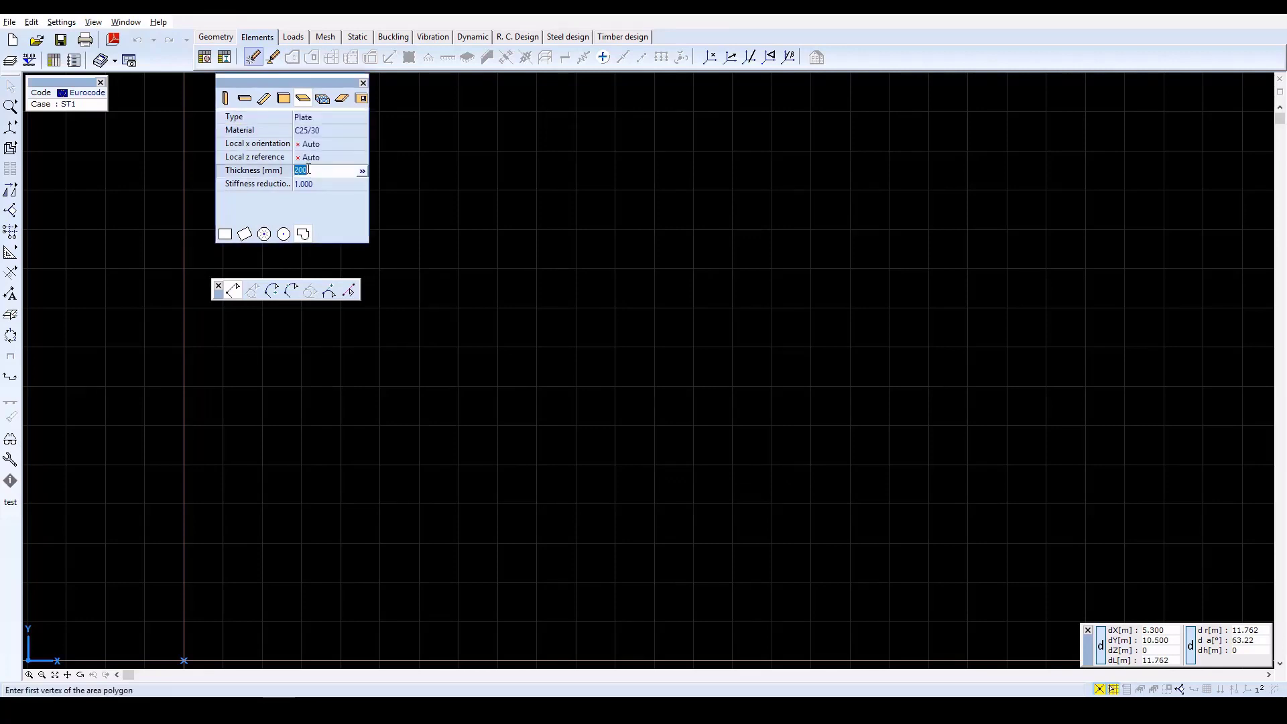
{"action": "type", "text": "20"}
{"action": "key", "text": "Return"}
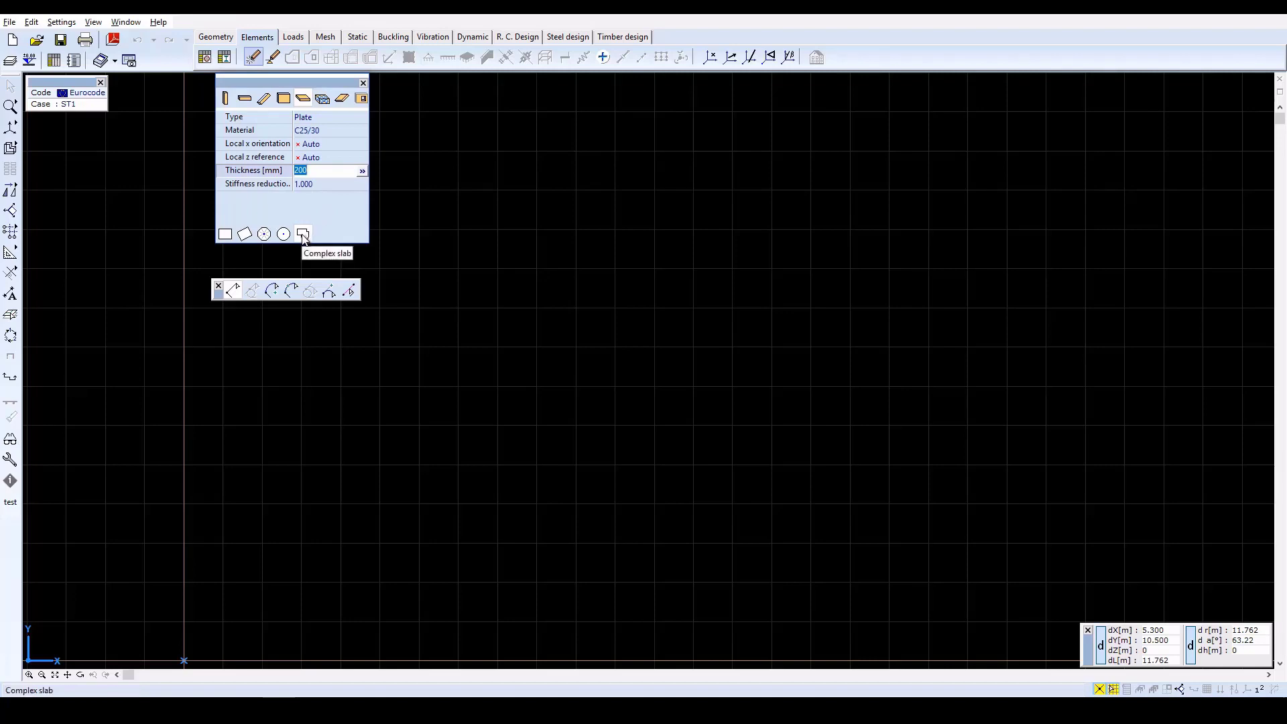
{"action": "left_click", "coordinate": [303, 235]}
{"action": "left_click", "coordinate": [303, 234]}
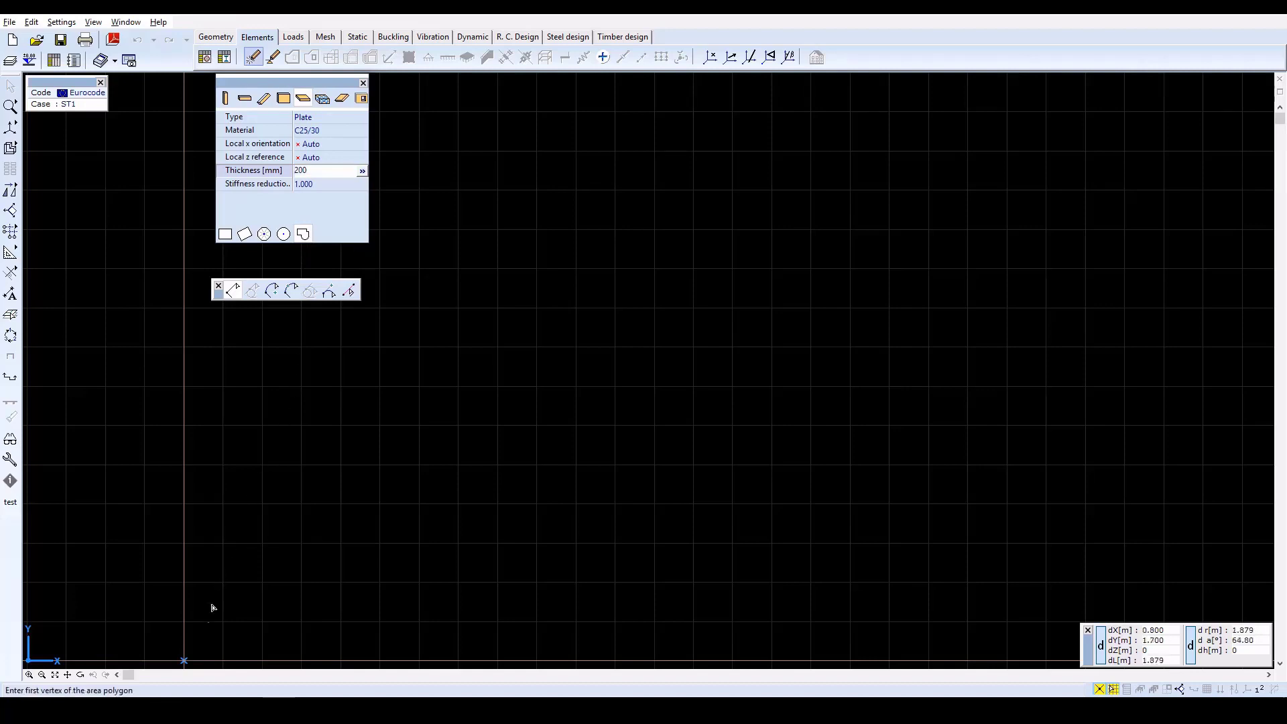
Draw the 7.9 m bottom edge of the plate starting at the origin
{"action": "left_click", "coordinate": [184, 662]}
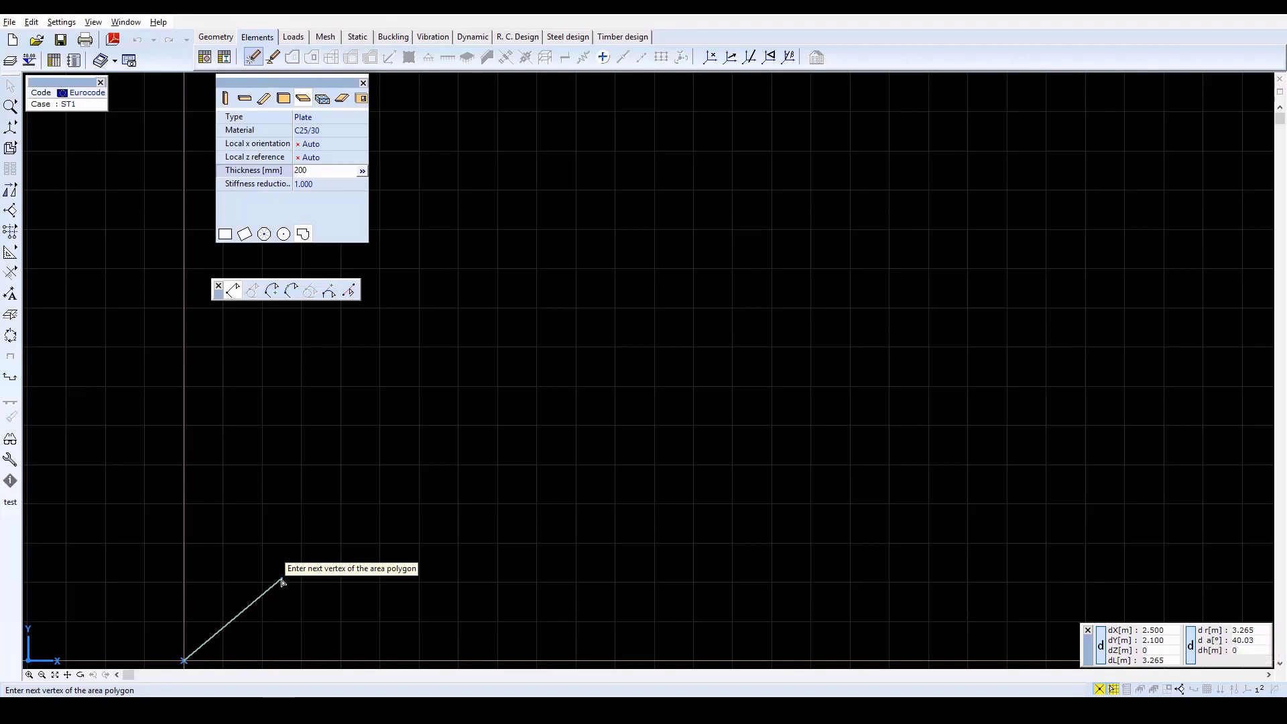
{"action": "type", "text": "7.9"}
{"action": "key", "text": "Tab"}
{"action": "type", "text": "0"}
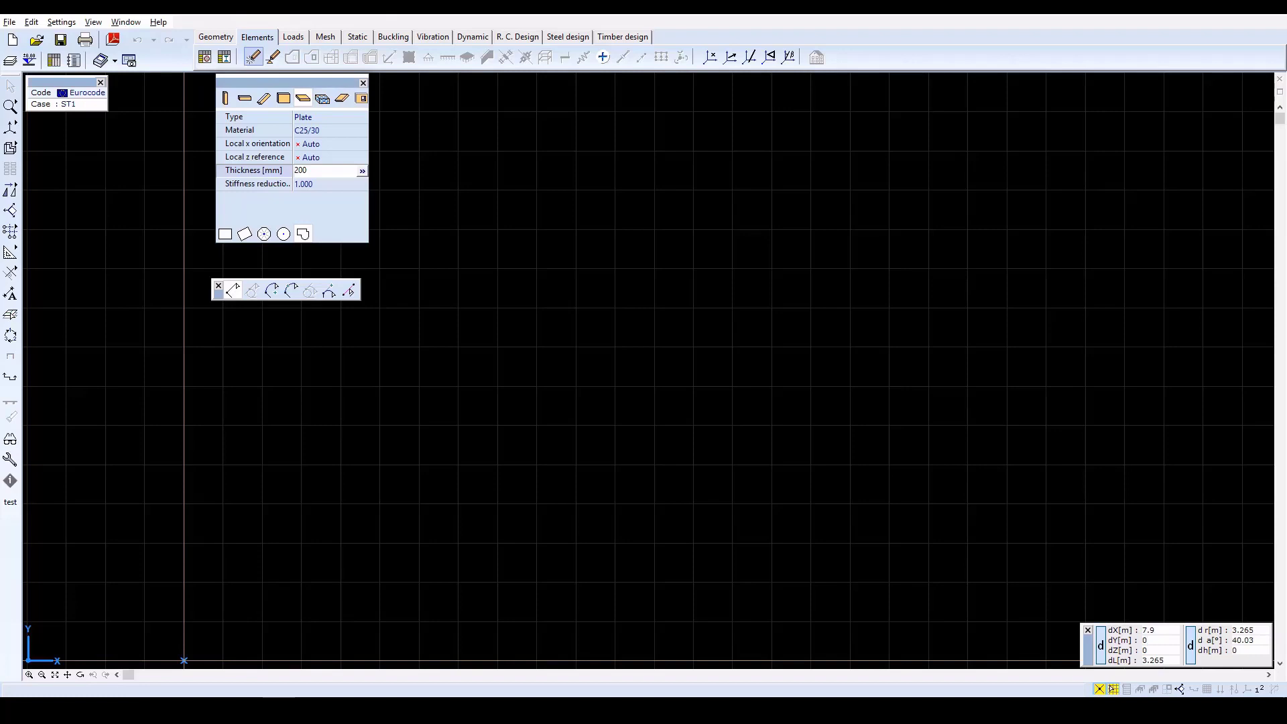
{"action": "key", "text": "Return"}
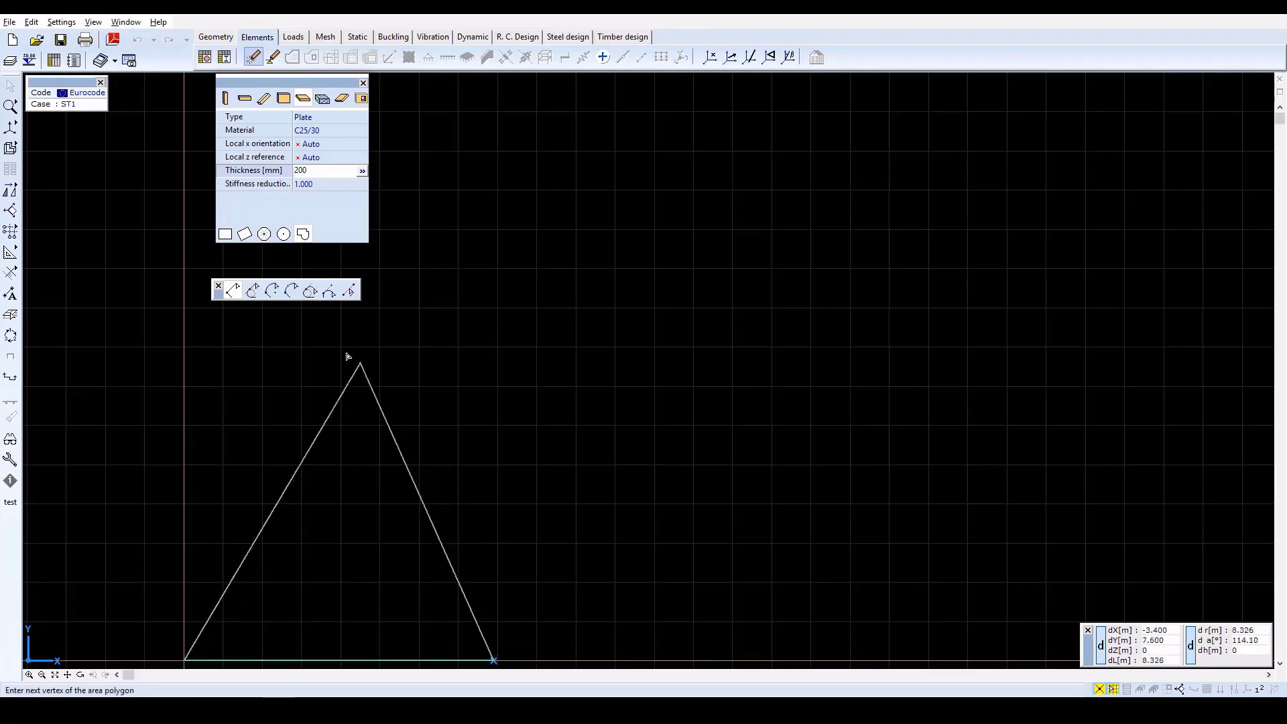
Add the curved right side as an arc through 0.5/3.4, ending 6.8 m above
{"action": "left_click", "coordinate": [293, 291]}
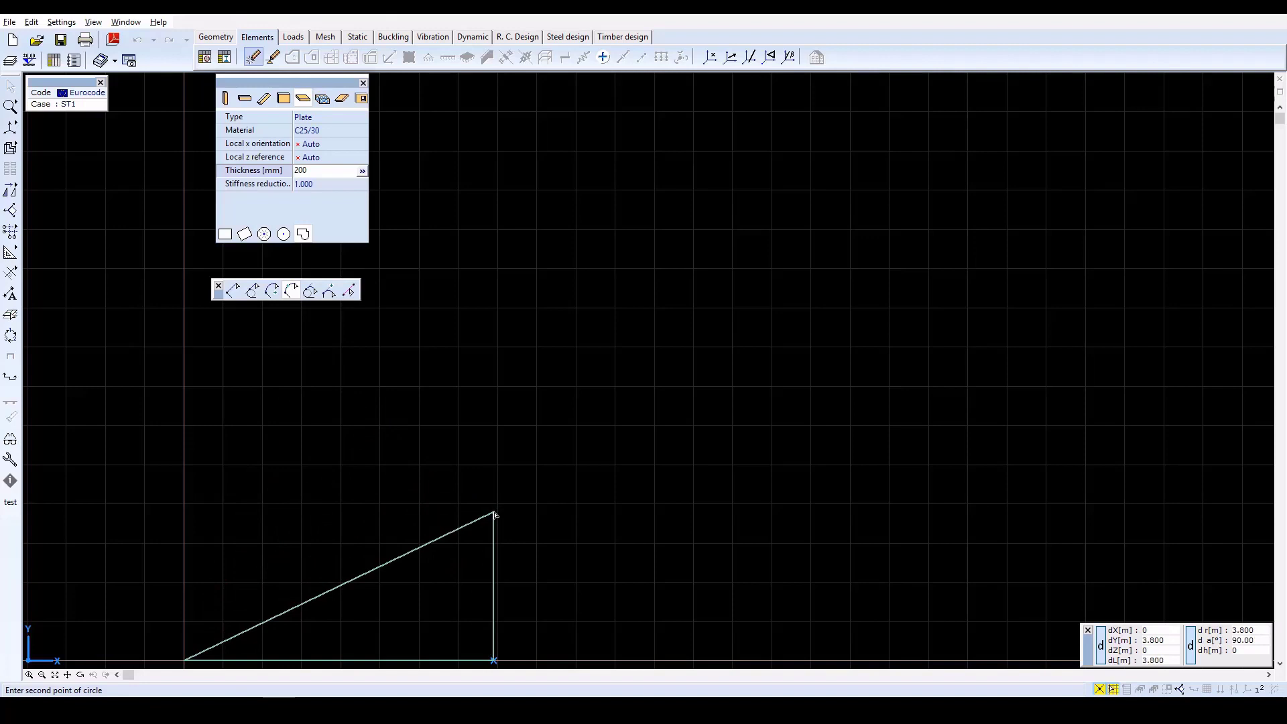
{"action": "type", "text": "0.5"}
{"action": "key", "text": "Tab"}
{"action": "type", "text": "3.4"}
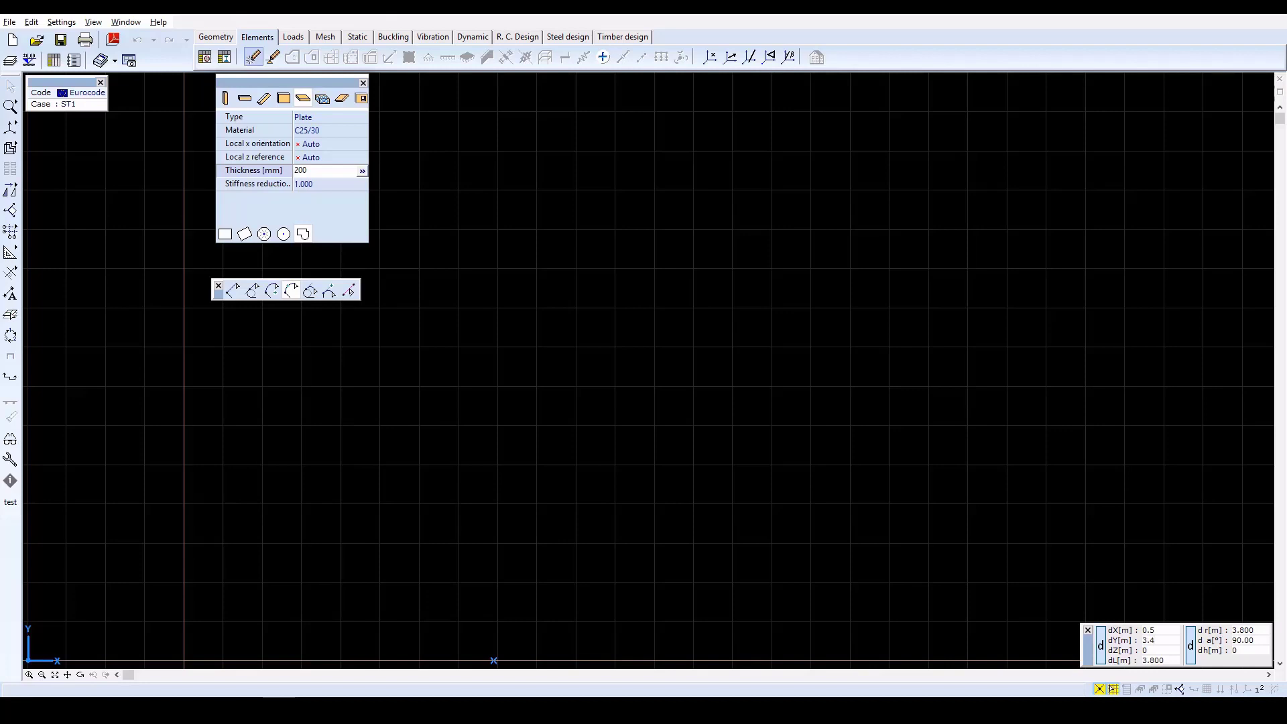
{"action": "key", "text": "Return"}
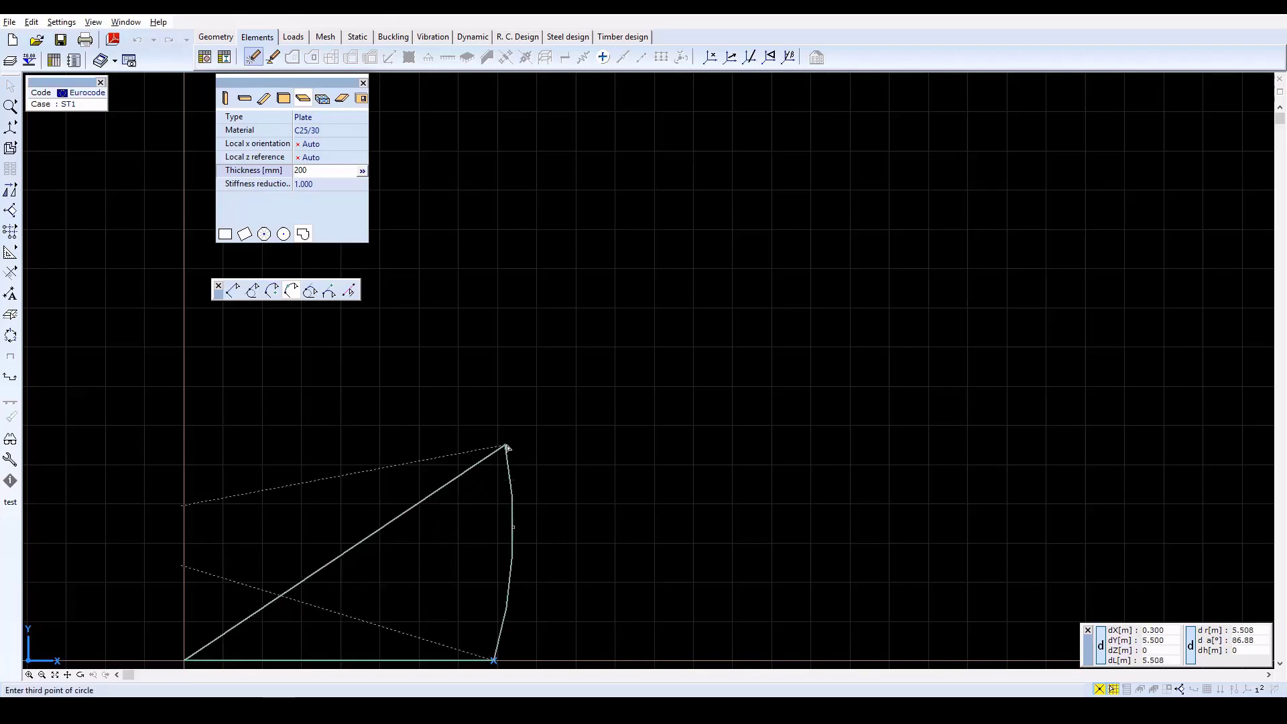
{"action": "type", "text": "x0"}
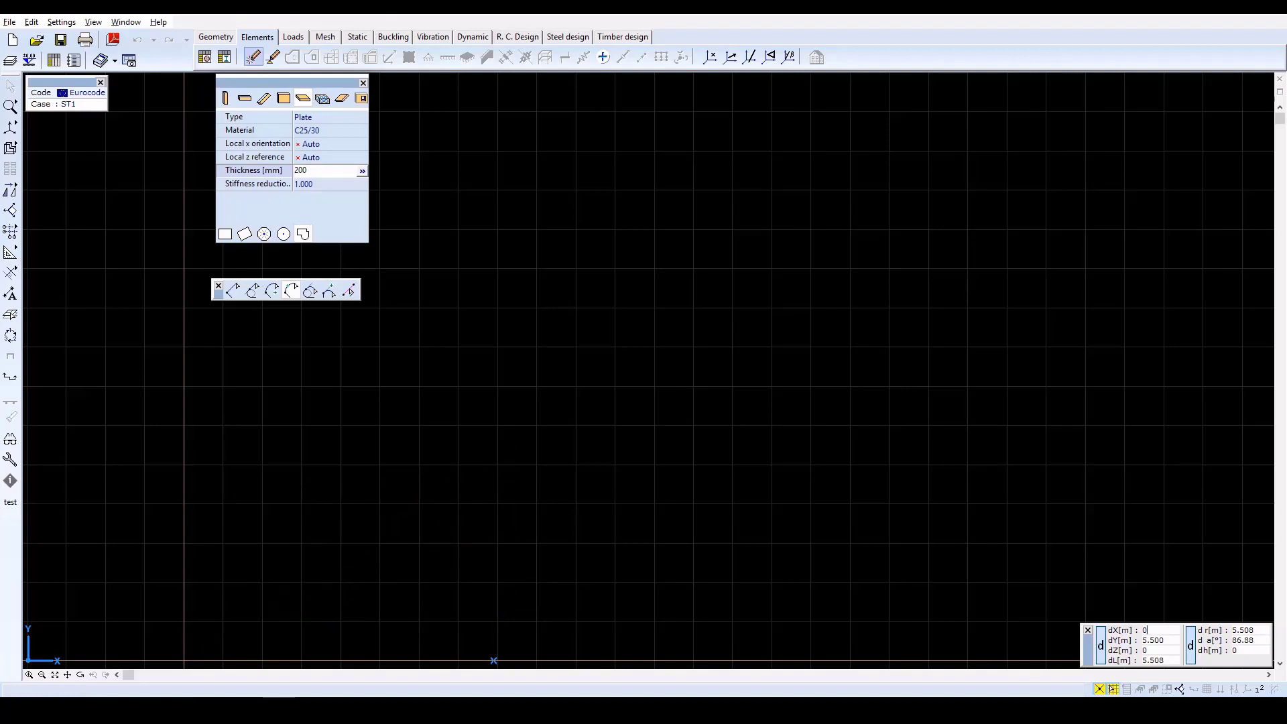
{"action": "key", "text": "Tab"}
{"action": "type", "text": "6.8"}
{"action": "key", "text": "Return"}
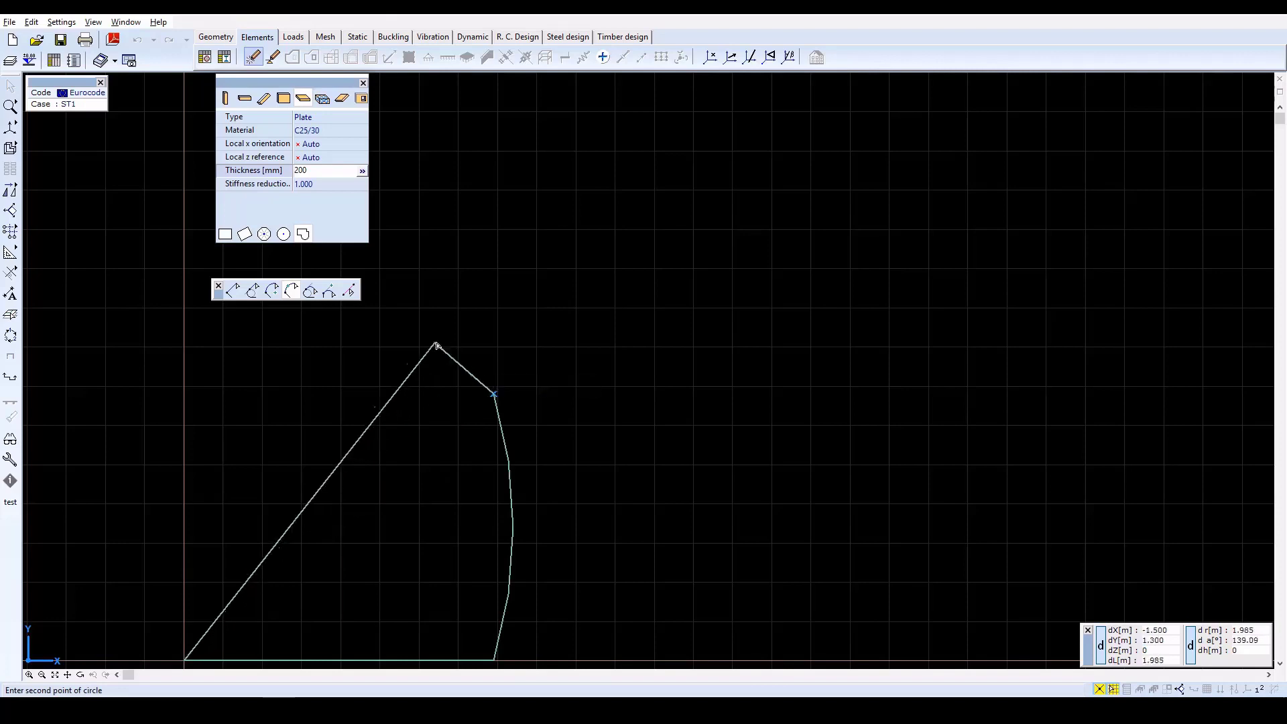
Draw straight edges to the top-left corner and close the plate outline
{"action": "left_click", "coordinate": [232, 291]}
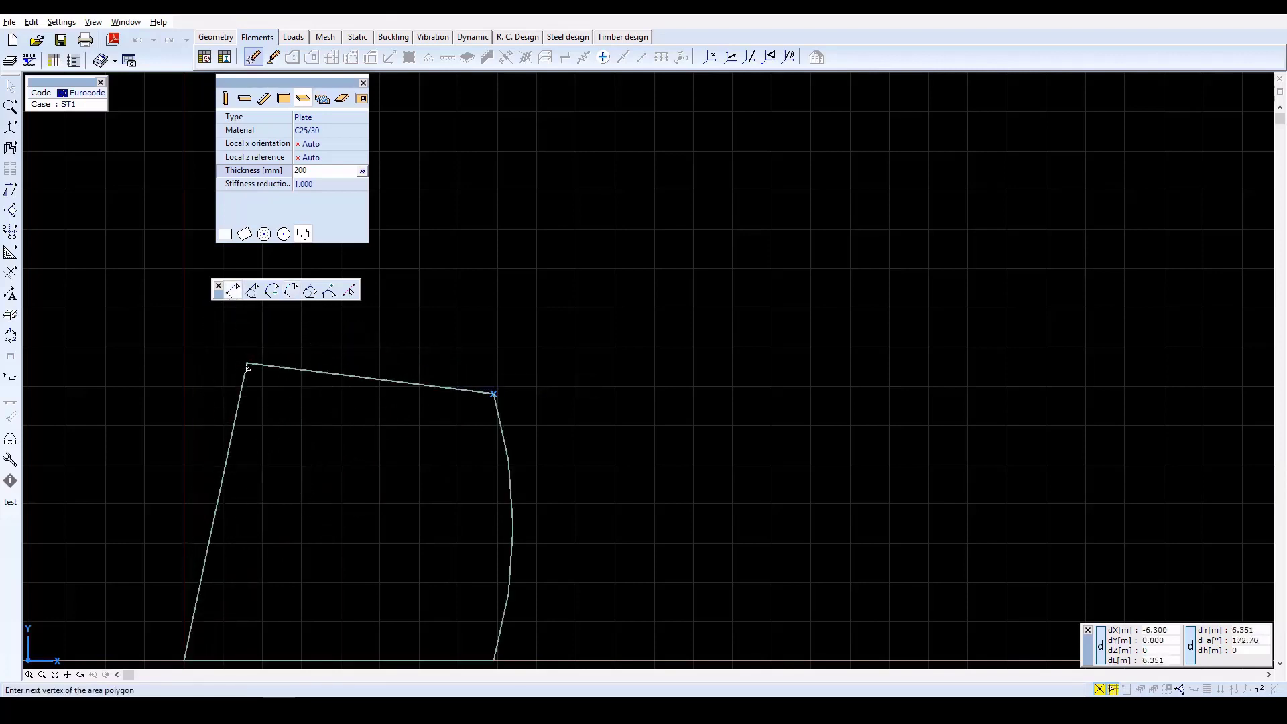
{"action": "left_click", "coordinate": [185, 394]}
{"action": "left_click", "coordinate": [185, 395]}
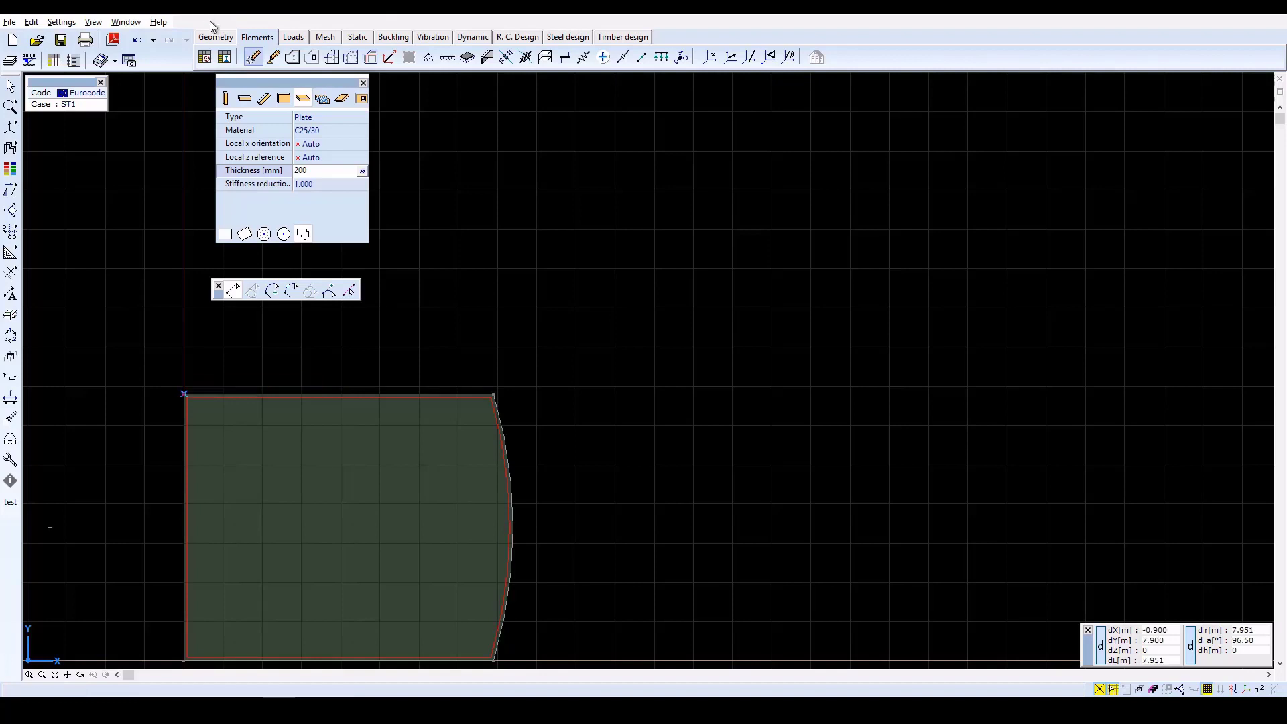
End plate drawing, switch to the Geometry tools, and zoom to fit the plate
{"action": "key", "text": "Escape"}
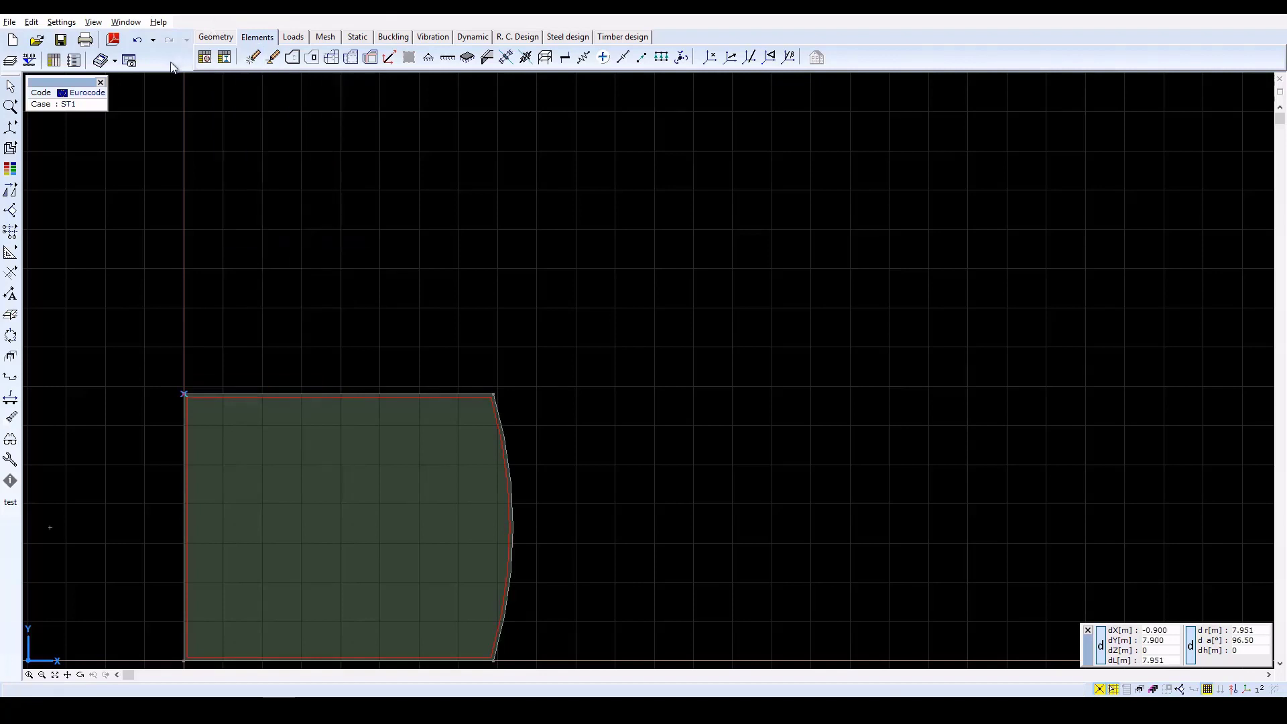
{"action": "left_click", "coordinate": [229, 39]}
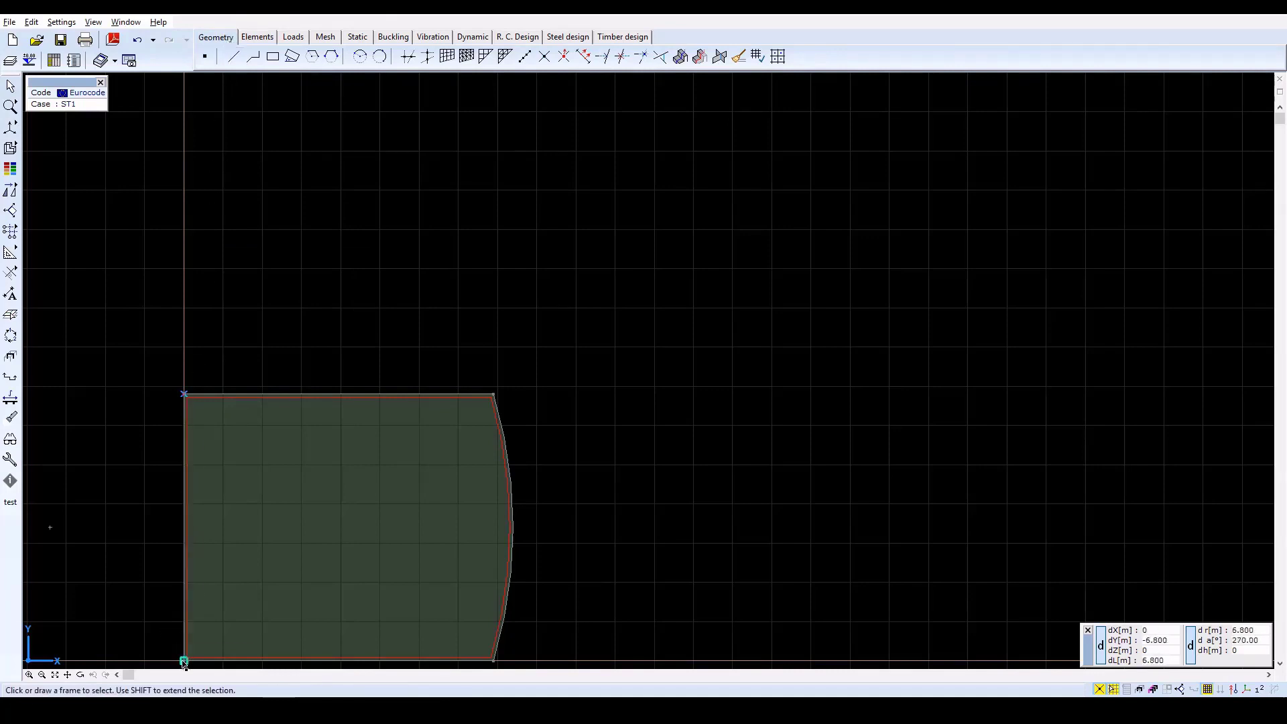
{"action": "left_click", "coordinate": [185, 661]}
{"action": "left_click", "coordinate": [55, 675]}
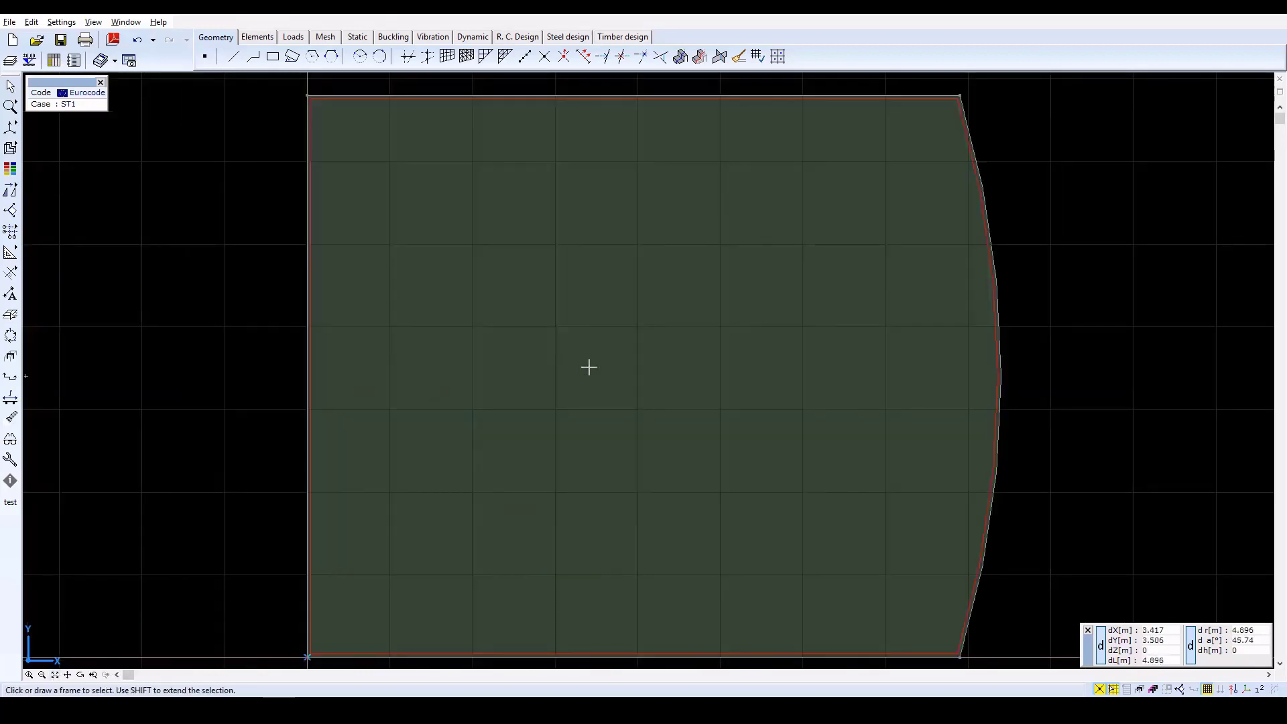
{"action": "scroll", "coordinate": [589, 367], "scroll_direction": "down", "scroll_amount": 1}
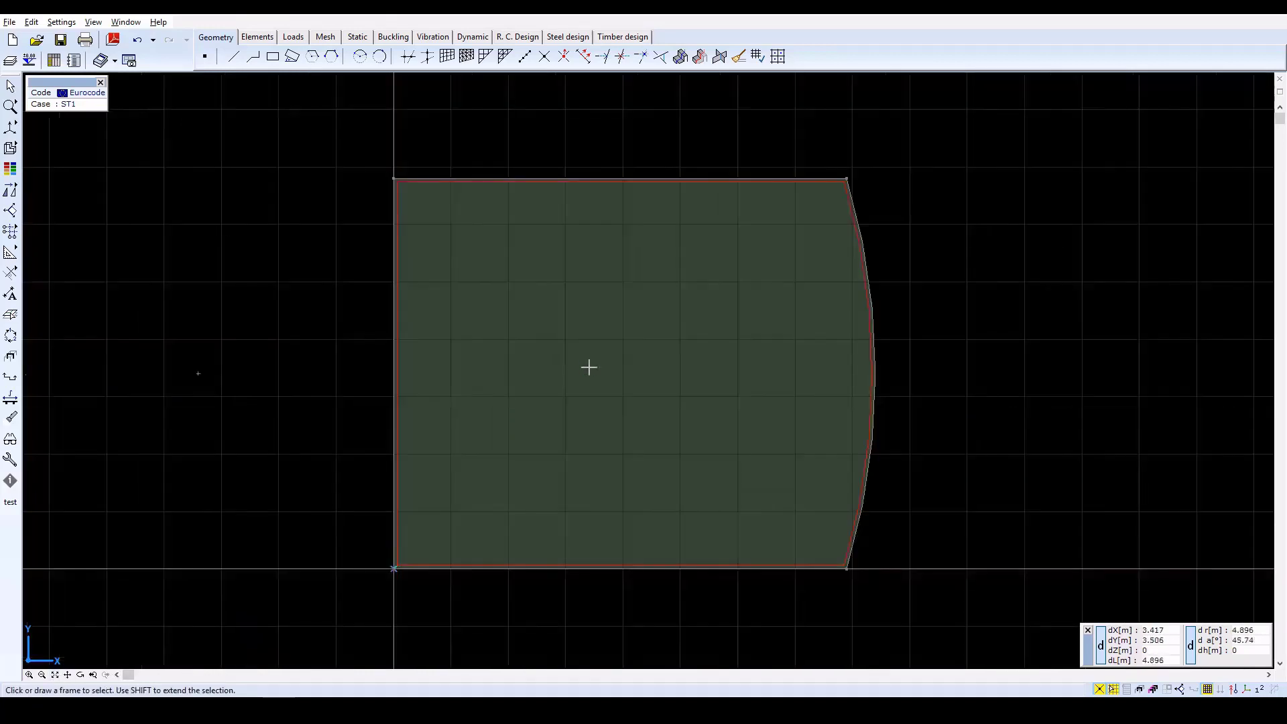
Add a node at 6.4, 2.2 m and a second node 2.4 m above it
{"action": "left_click", "coordinate": [206, 59]}
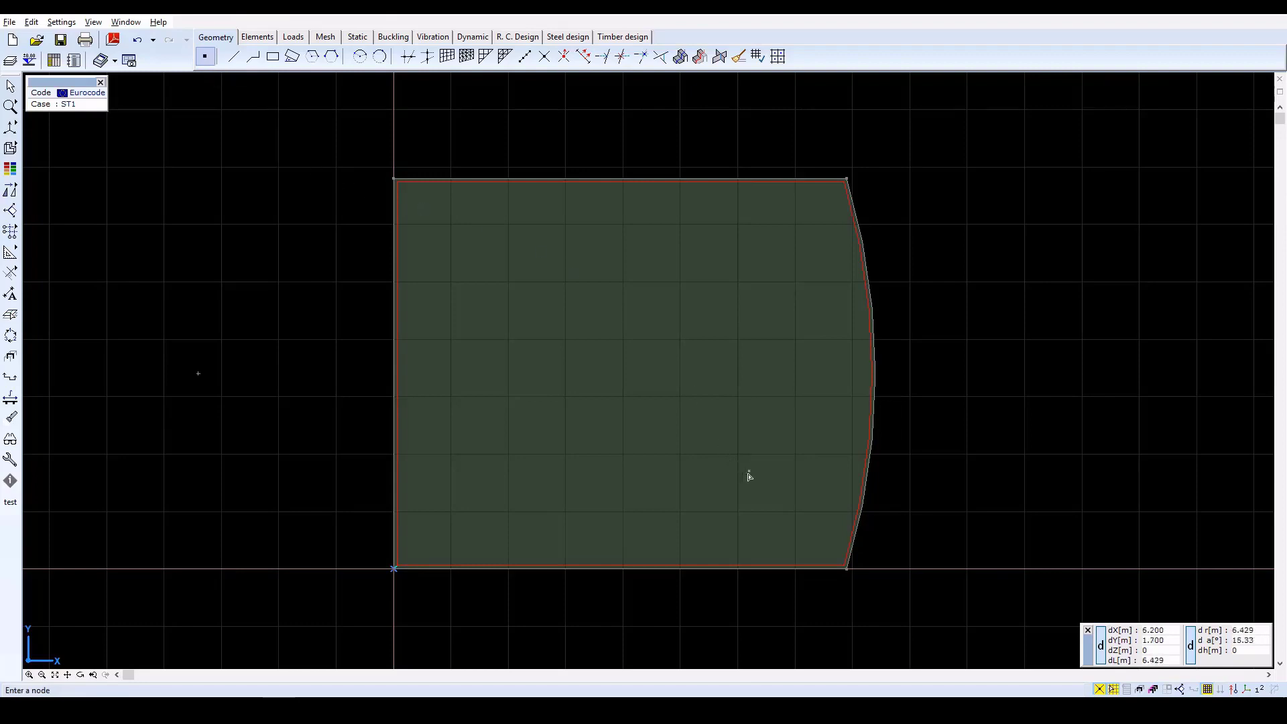
{"action": "type", "text": "x"}
{"action": "type", "text": "6.4"}
{"action": "key", "text": "Tab"}
{"action": "type", "text": "2.2"}
{"action": "key", "text": "Return"}
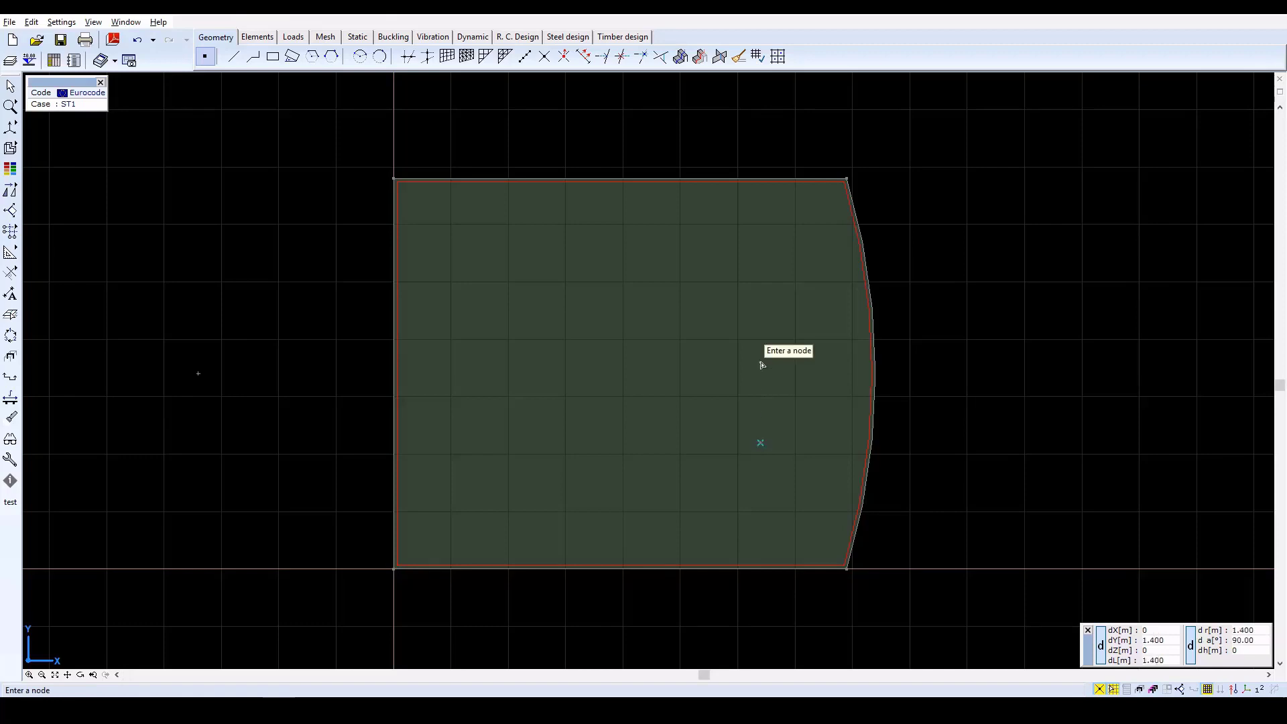
{"action": "key", "text": "Tab"}
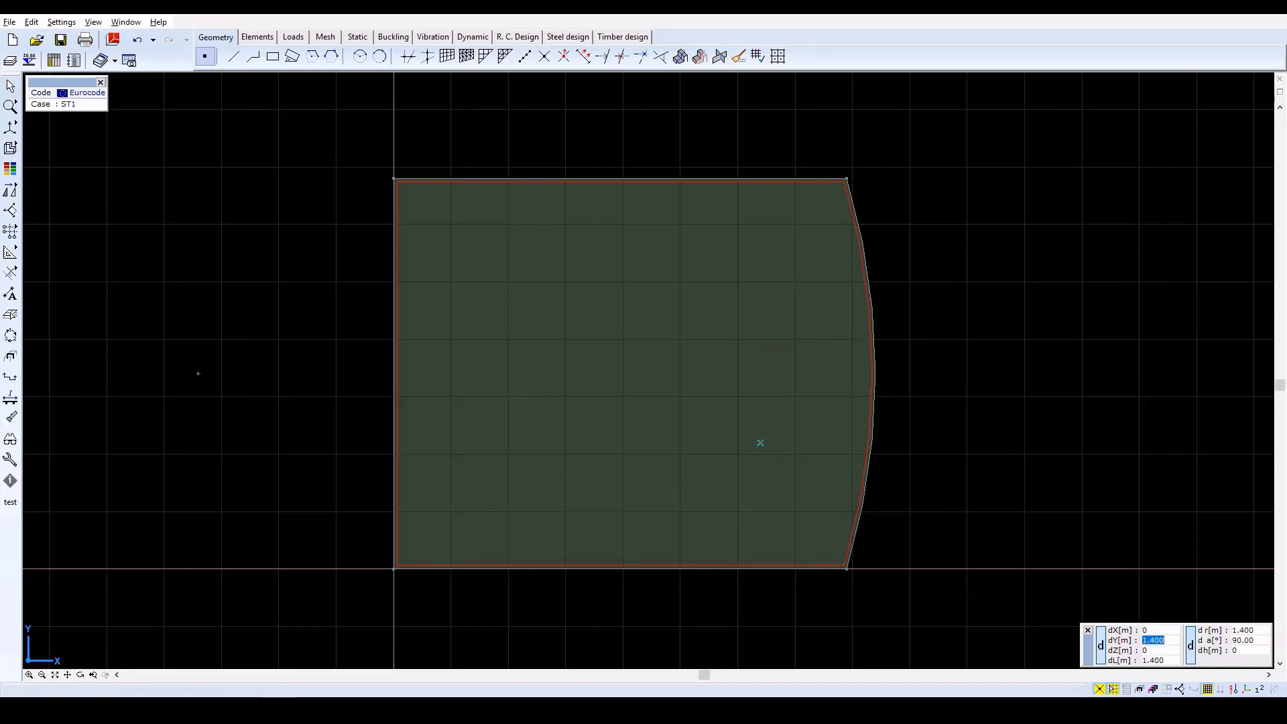
{"action": "type", "text": "2.4"}
{"action": "key", "text": "Return"}
{"action": "left_click", "coordinate": [760, 306]}
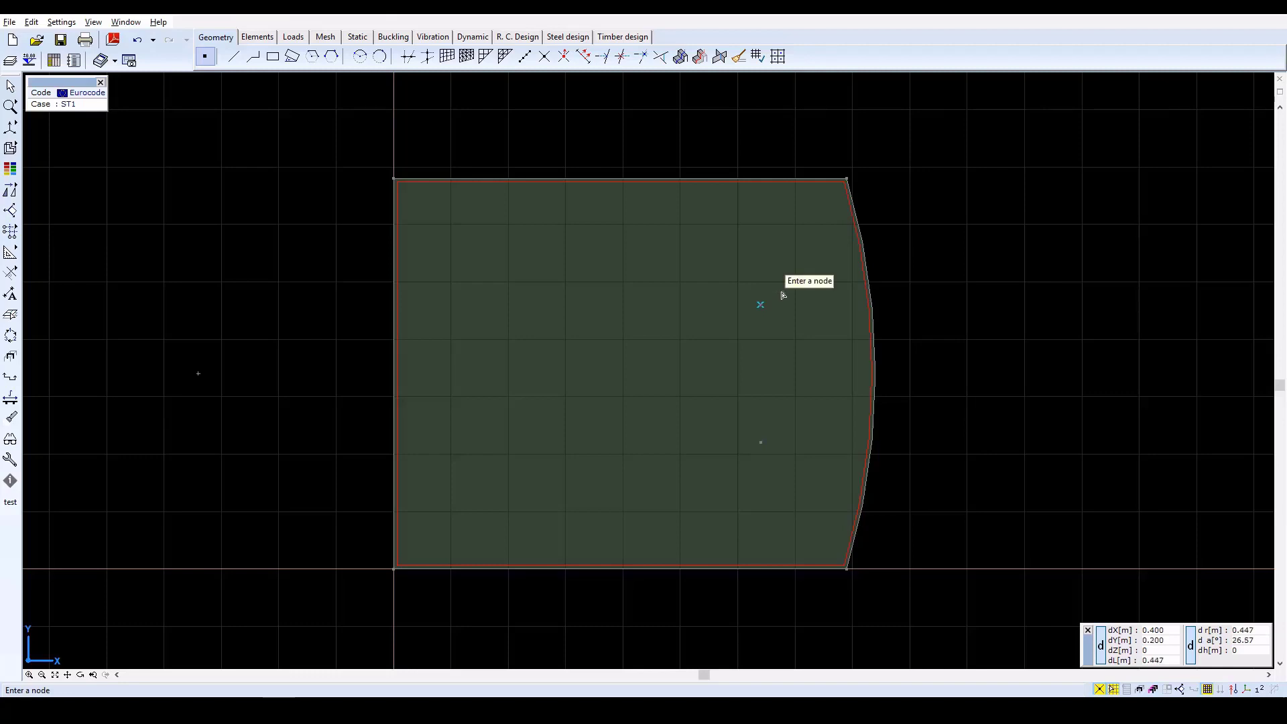
{"action": "key", "text": "Escape"}
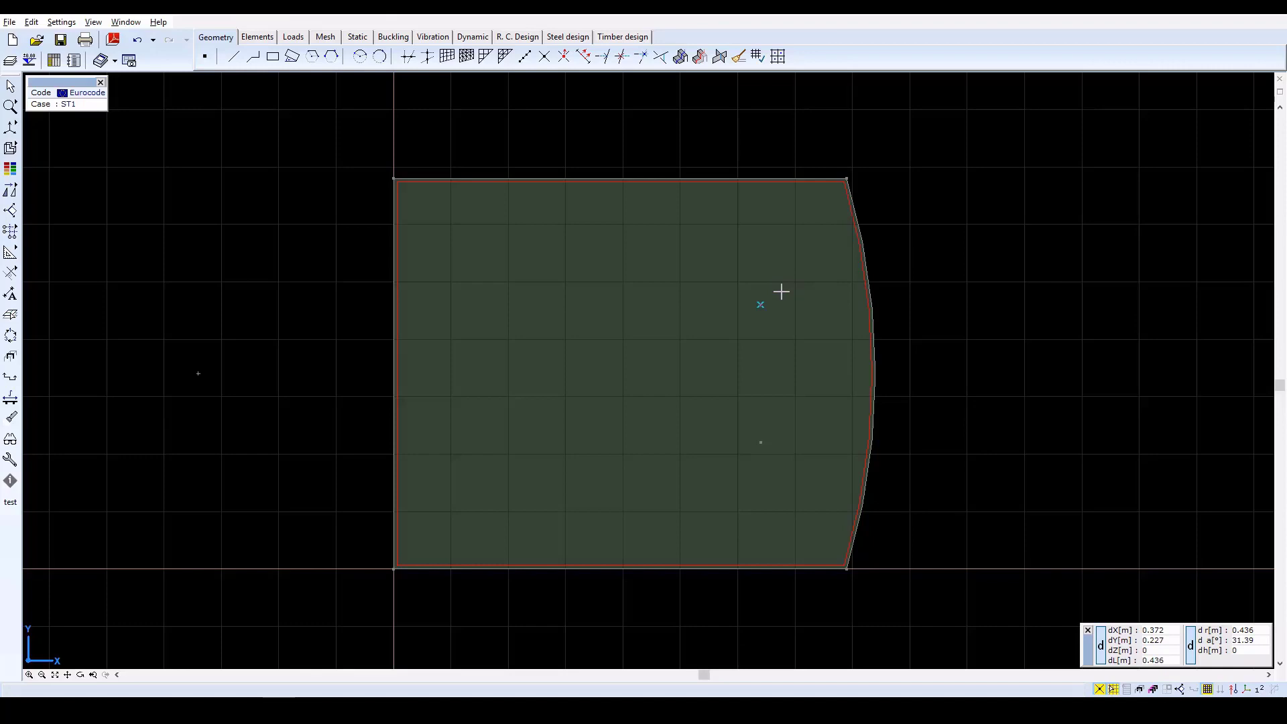
{"action": "mouse_move", "coordinate": [744, 187]}
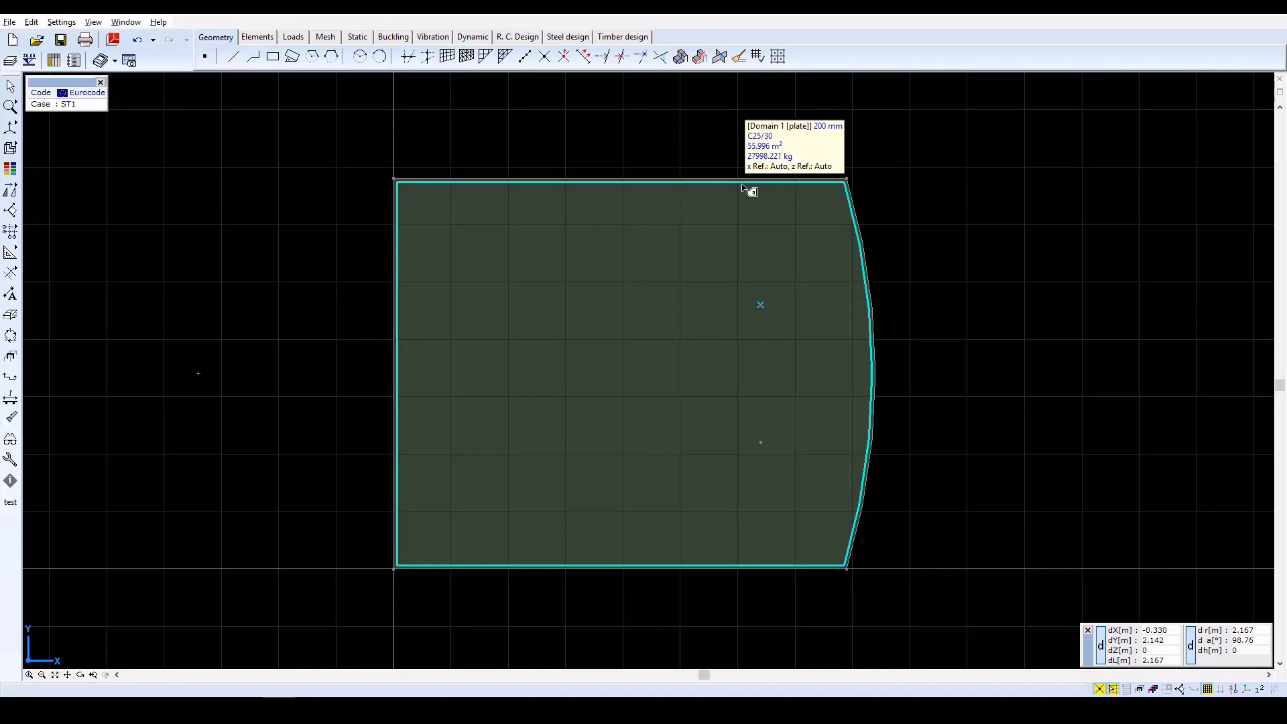
Select the lower and upper interior nodes for new nodal supports
{"action": "left_click", "coordinate": [257, 37]}
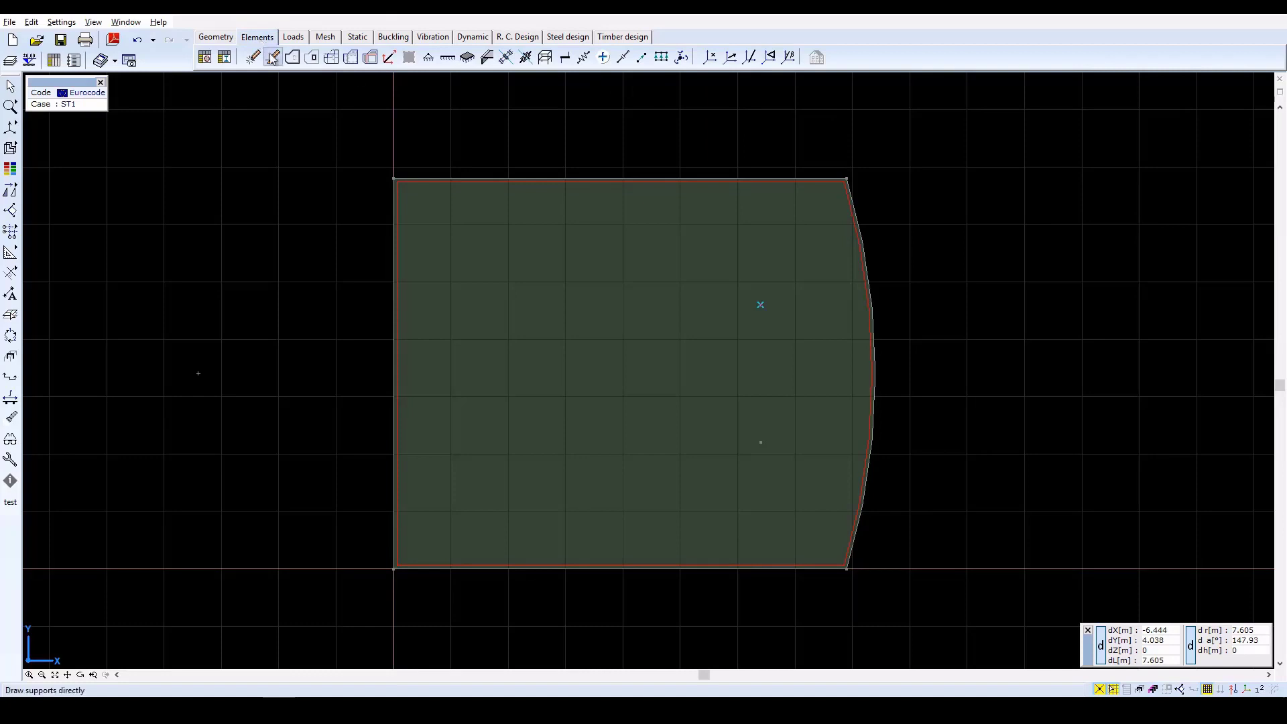
{"action": "left_click", "coordinate": [431, 59]}
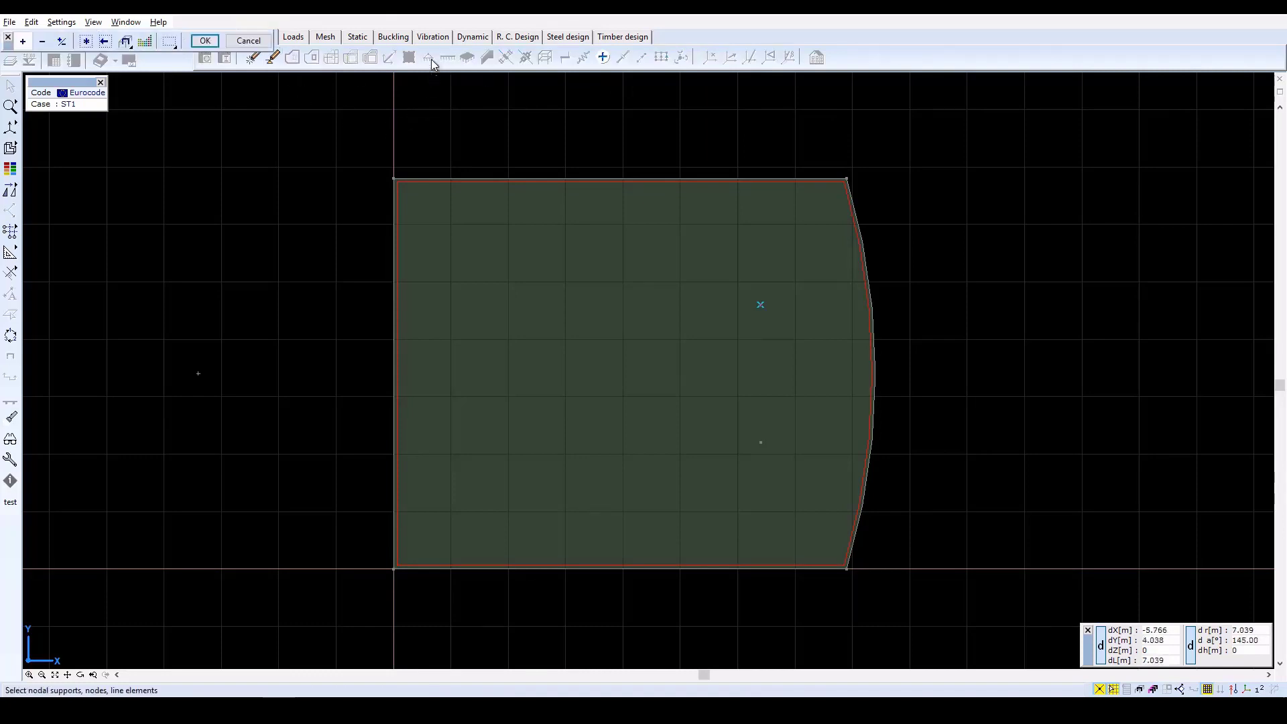
{"action": "left_click", "coordinate": [760, 442]}
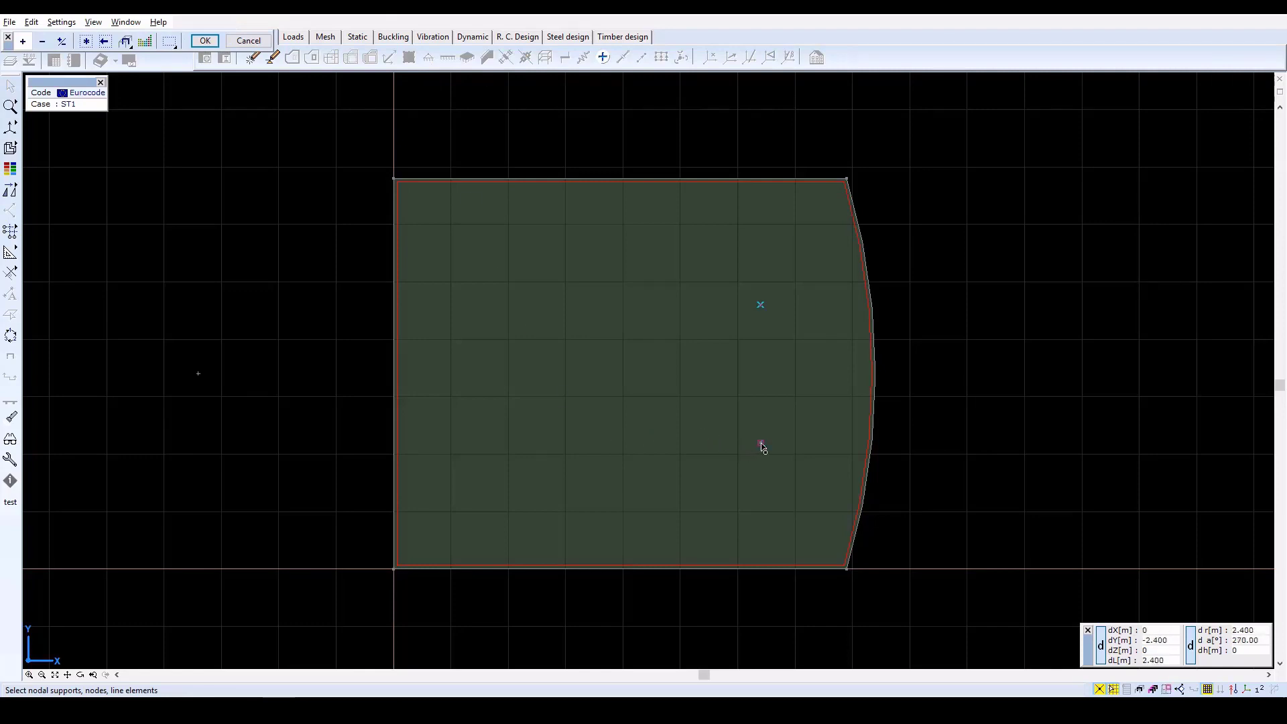
{"action": "left_click", "coordinate": [761, 306]}
{"action": "left_click", "coordinate": [203, 39]}
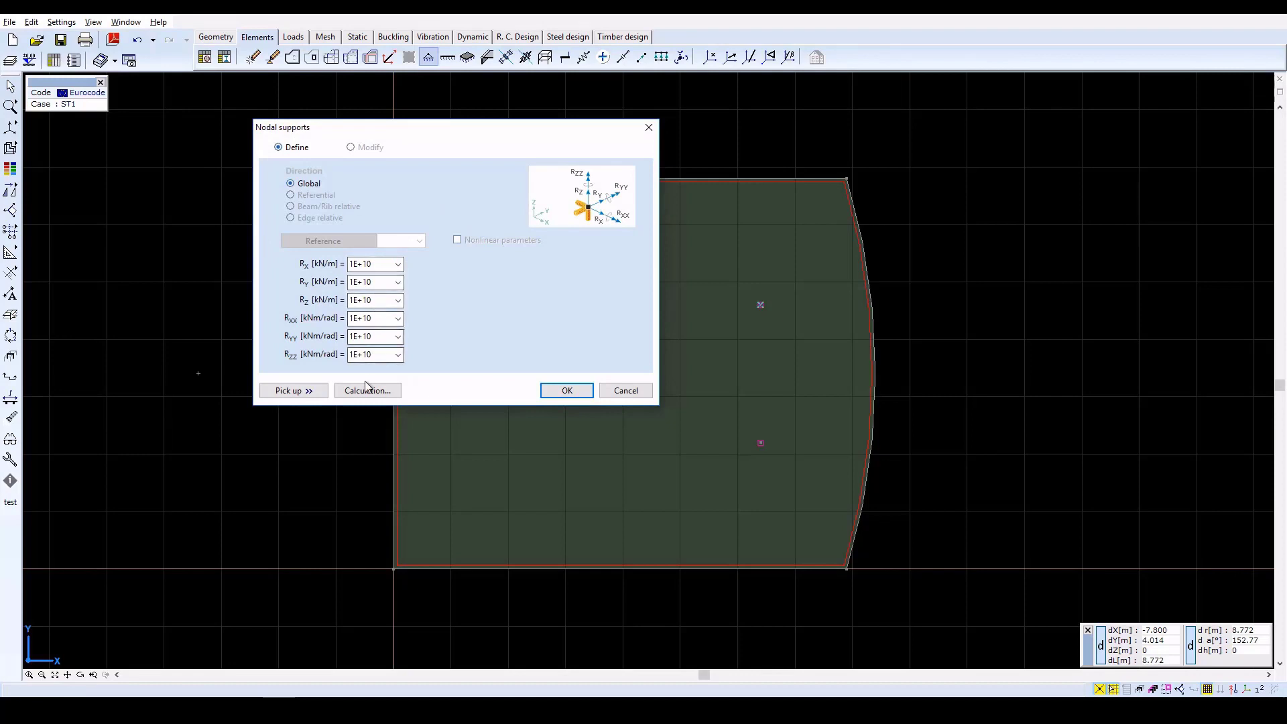
Open the support stiffness calculation from a column below
{"action": "left_click", "coordinate": [385, 391]}
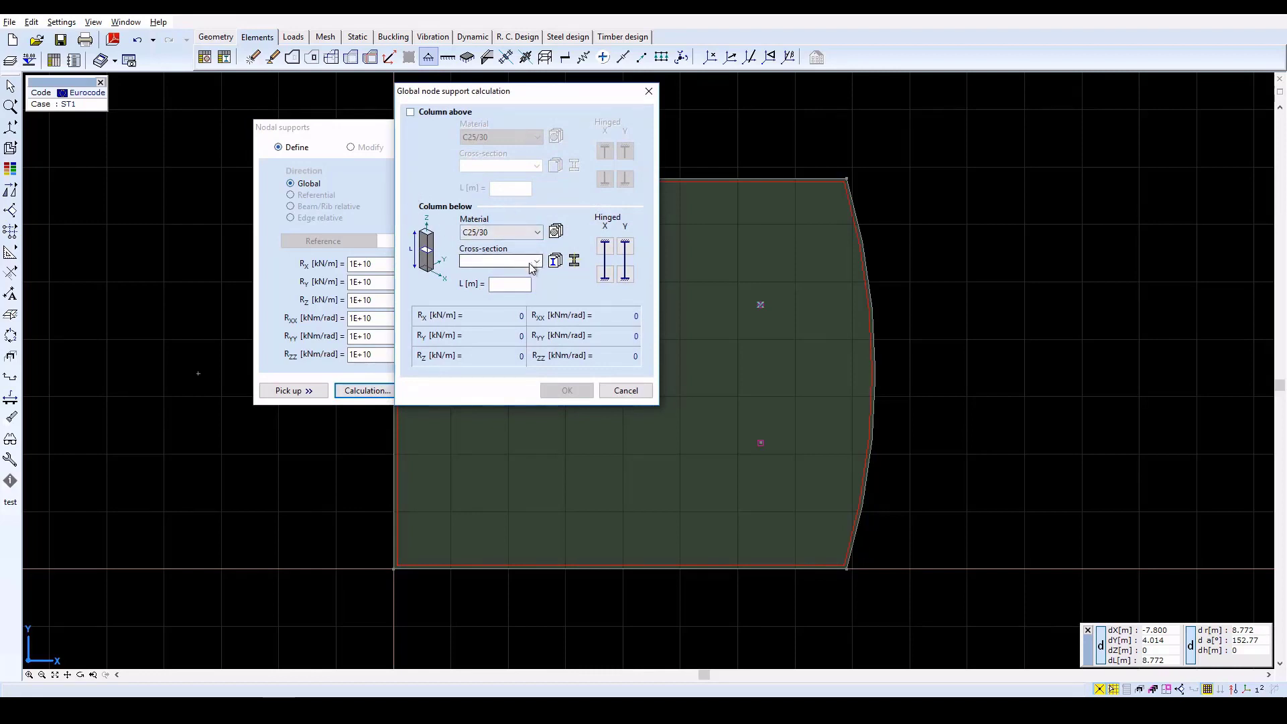
Create a 300 x 300 rectangular cross-section placed at the origin and named 300x300
{"action": "left_click", "coordinate": [574, 261]}
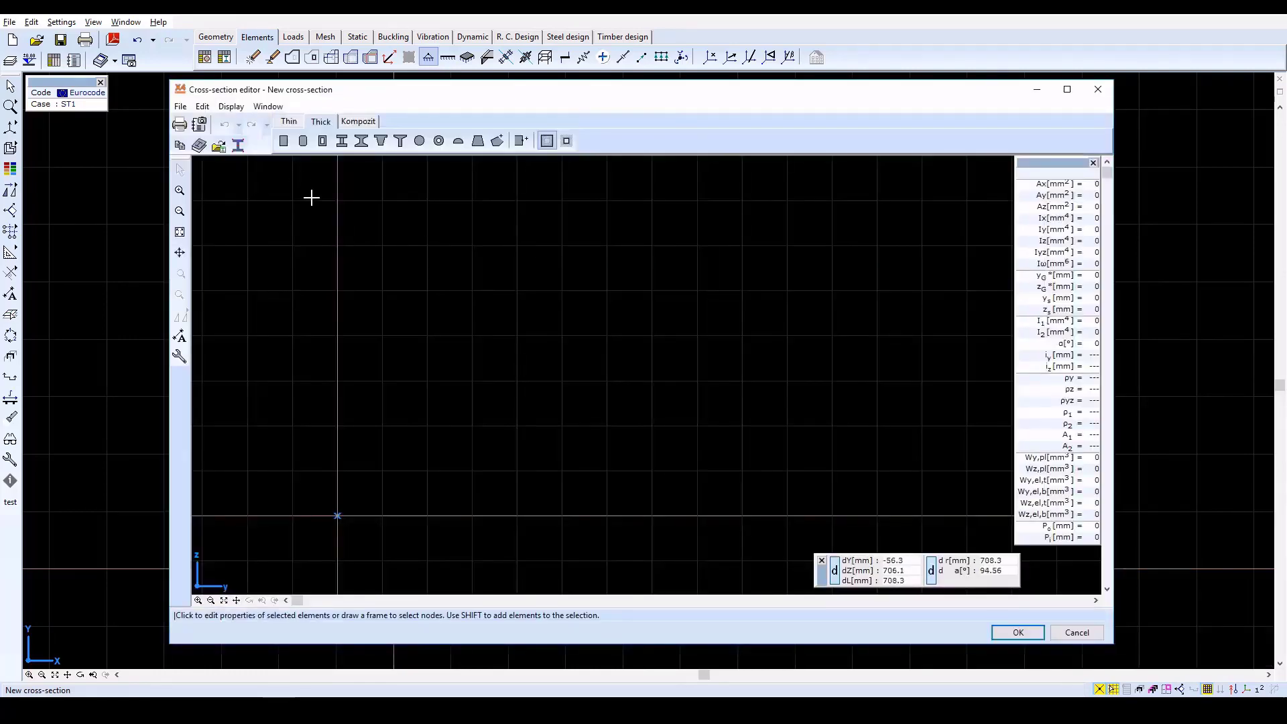
{"action": "left_click", "coordinate": [284, 141]}
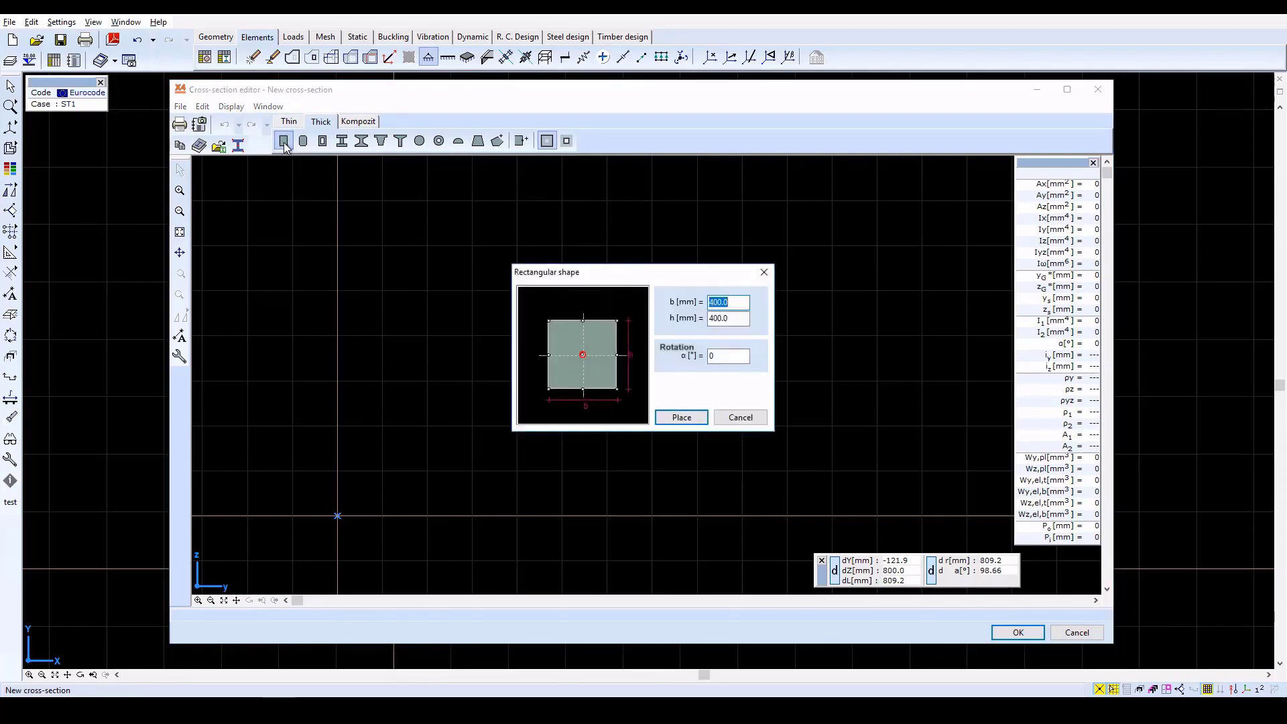
{"action": "type", "text": "300"}
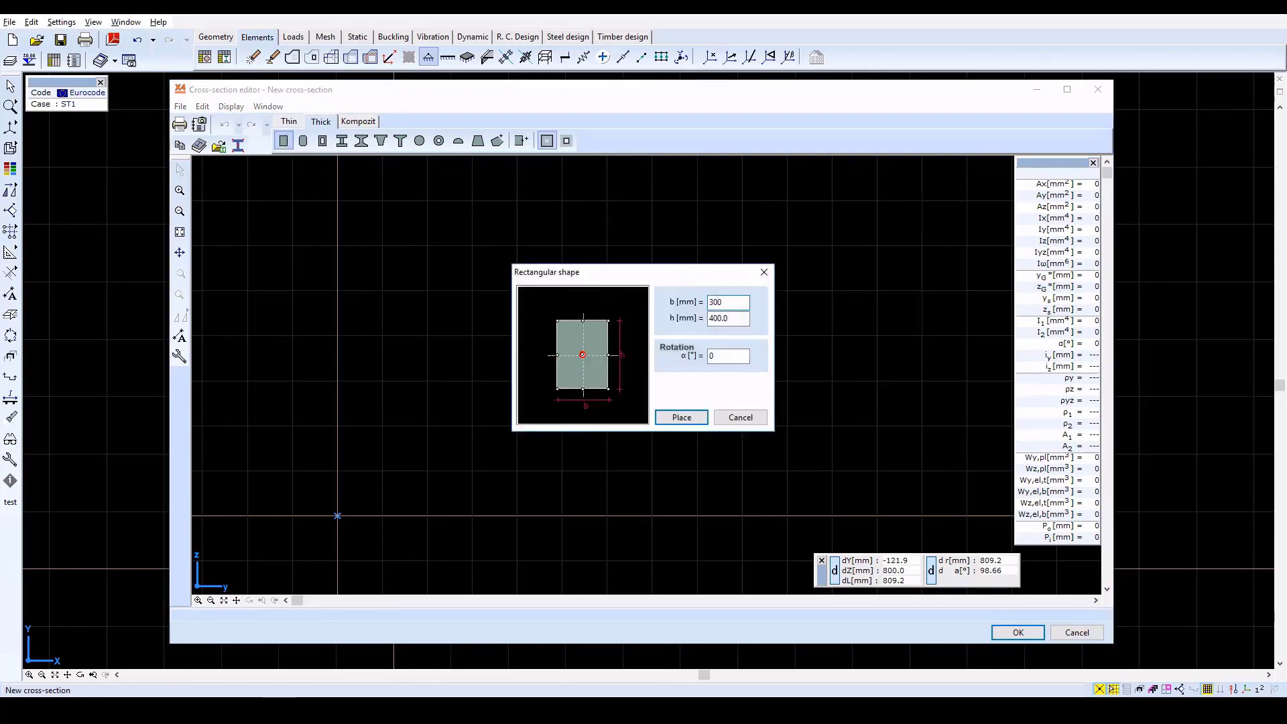
{"action": "key", "text": "Tab"}
{"action": "type", "text": "300"}
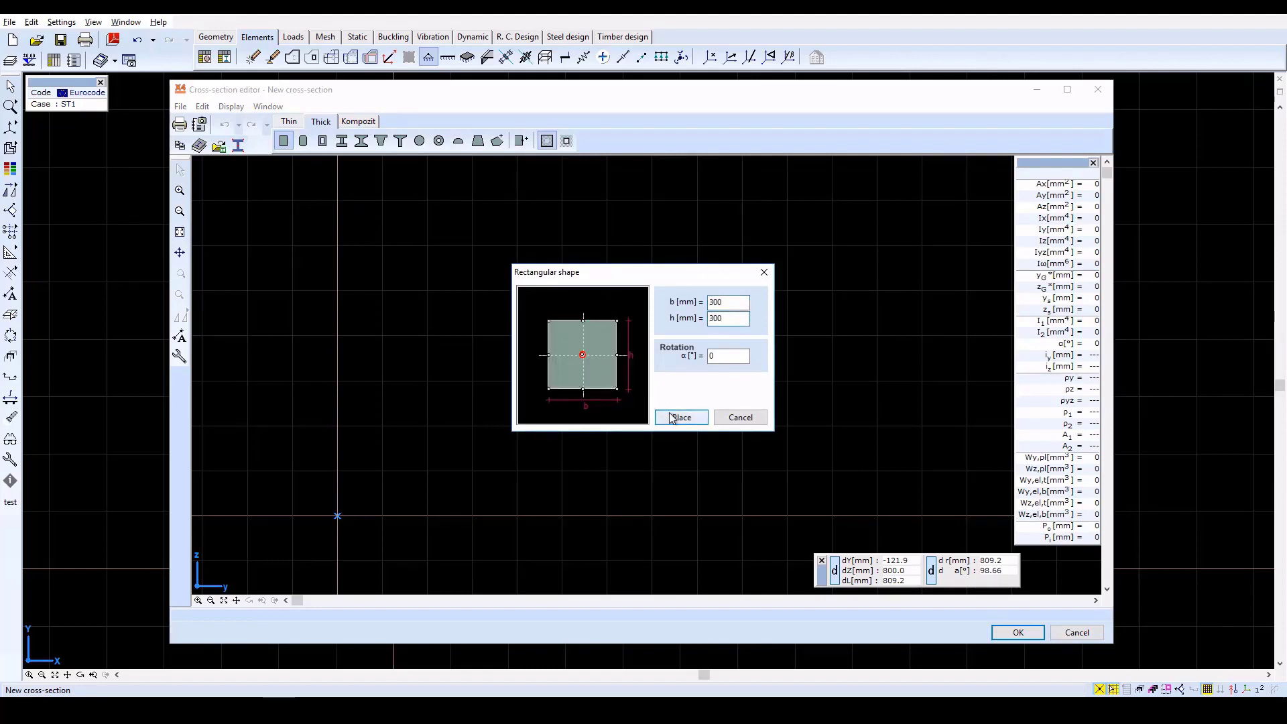
{"action": "left_click", "coordinate": [672, 418]}
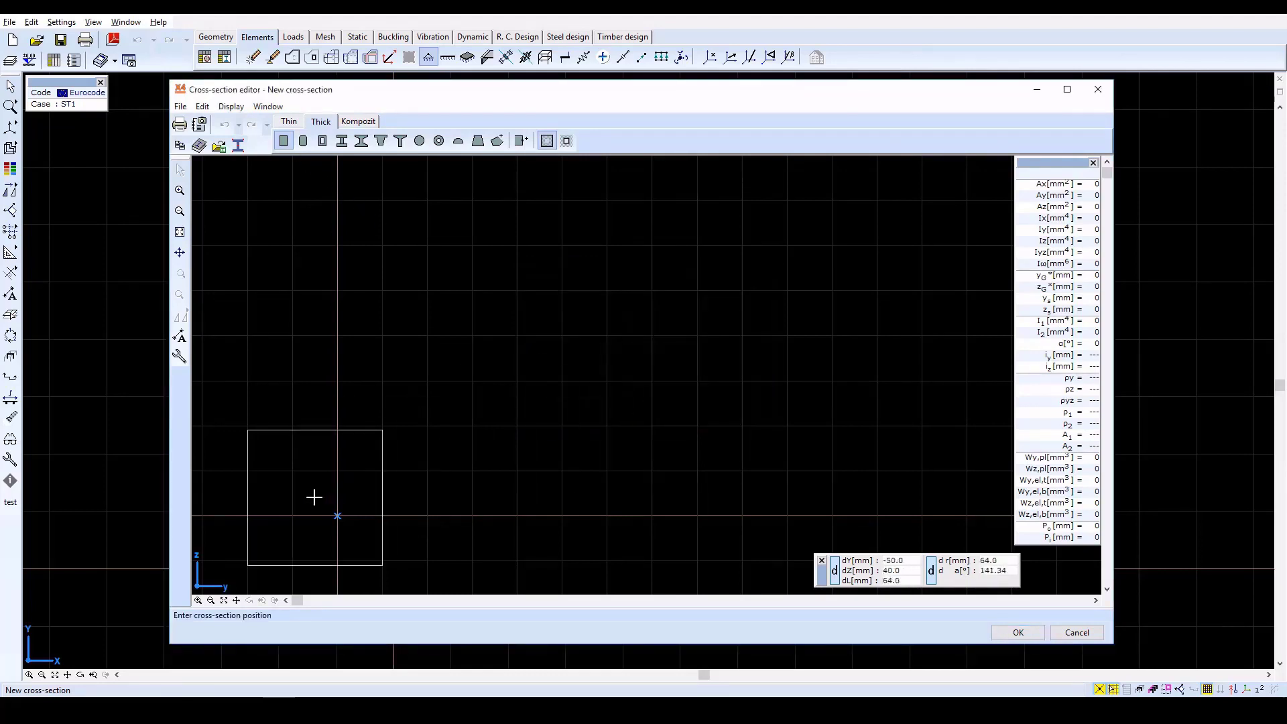
{"action": "left_click", "coordinate": [338, 517]}
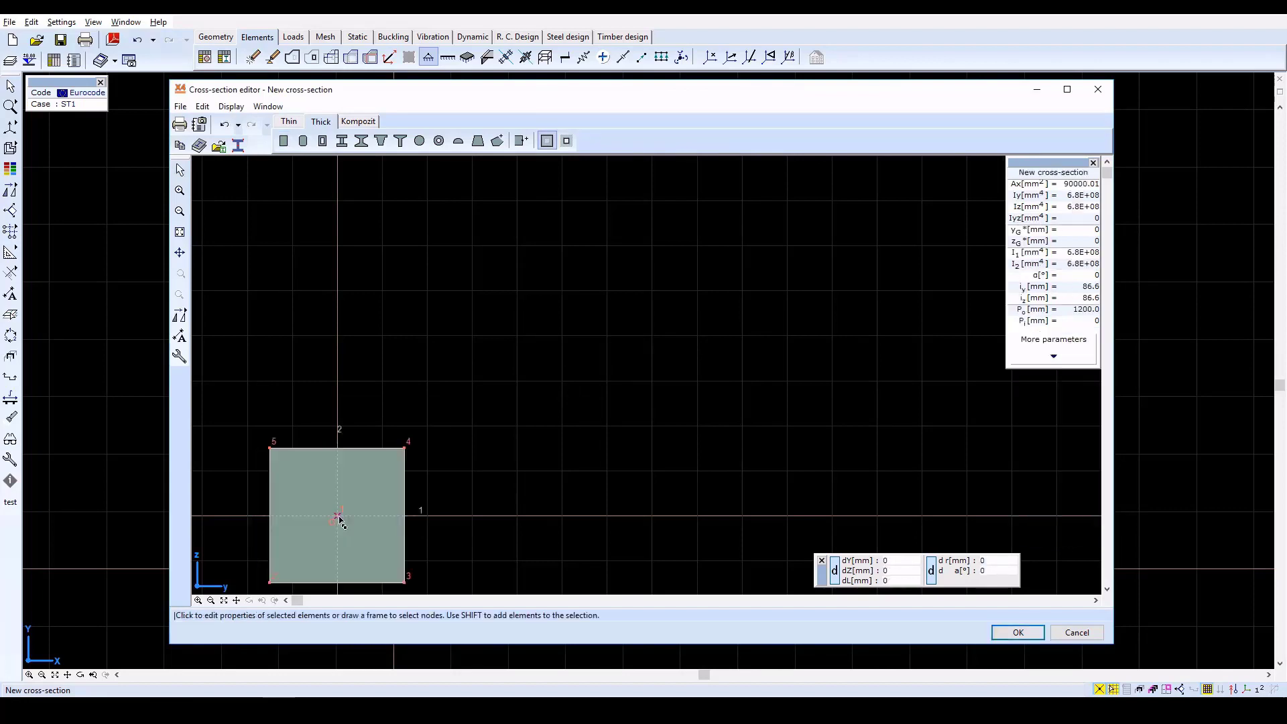
{"action": "left_click", "coordinate": [1017, 634]}
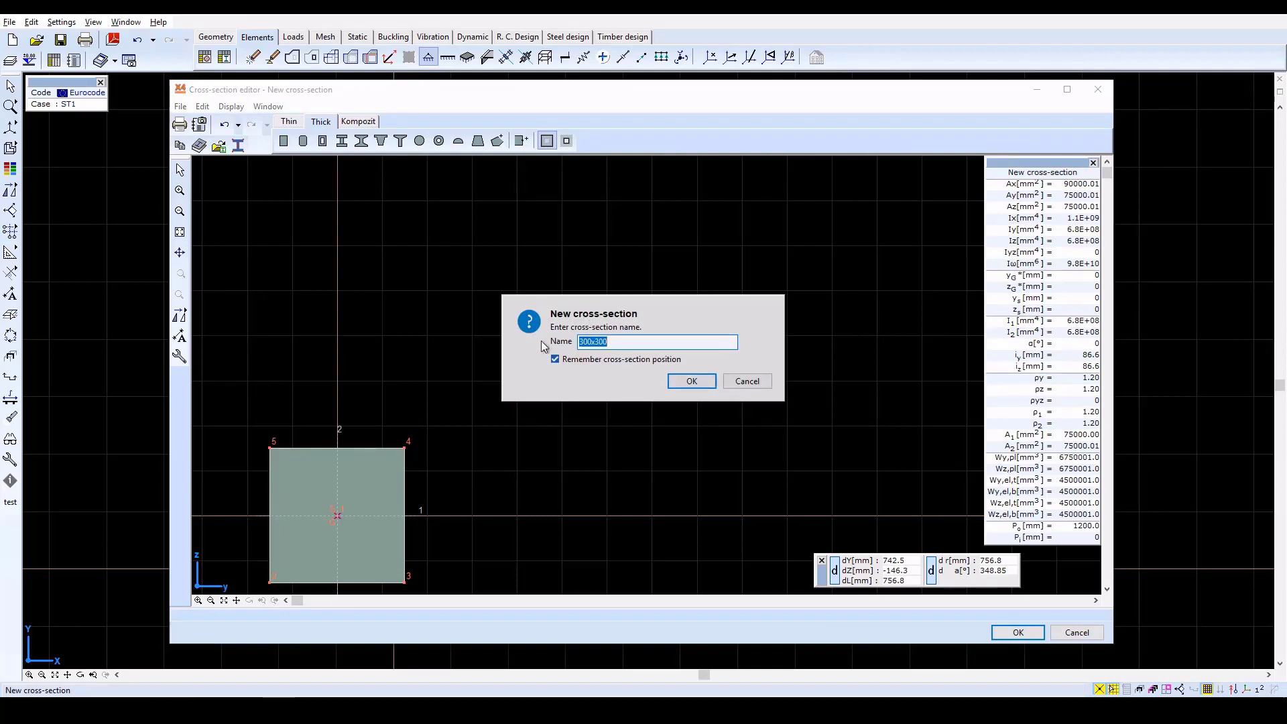
{"action": "left_click", "coordinate": [704, 381]}
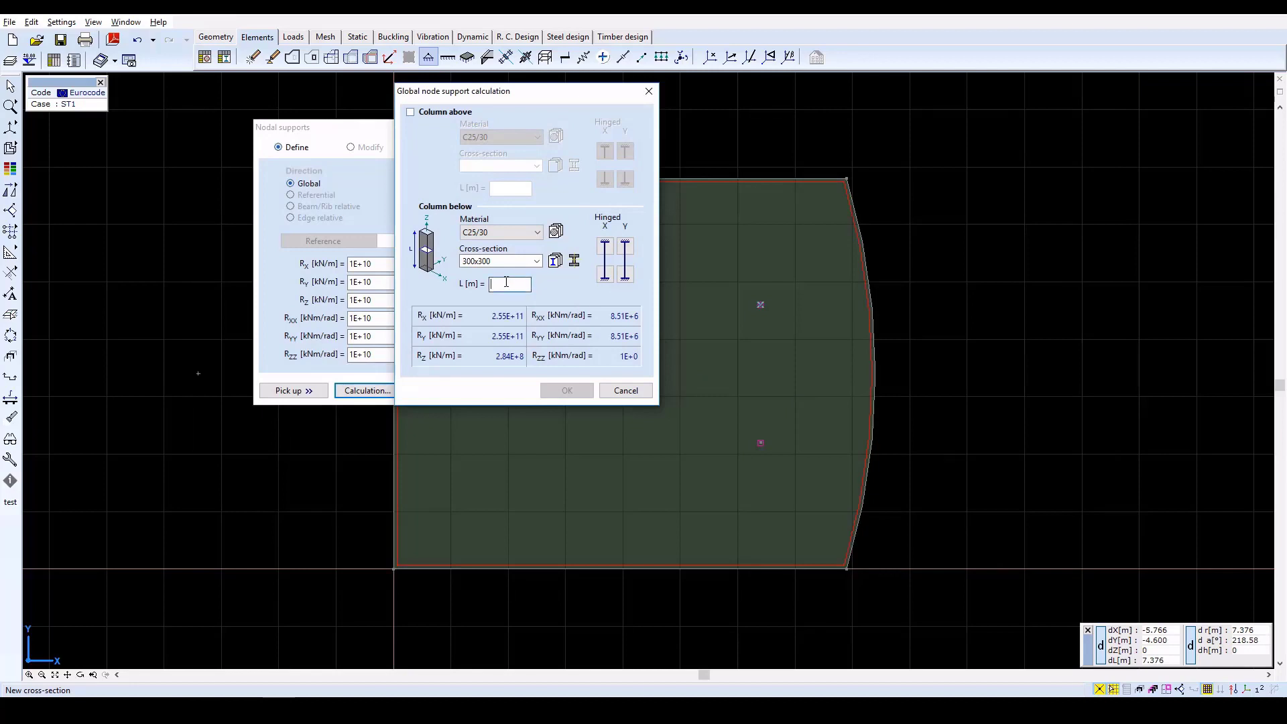
Set the column length to 3 m and create supports at both nodes
{"action": "type", "text": "3"}
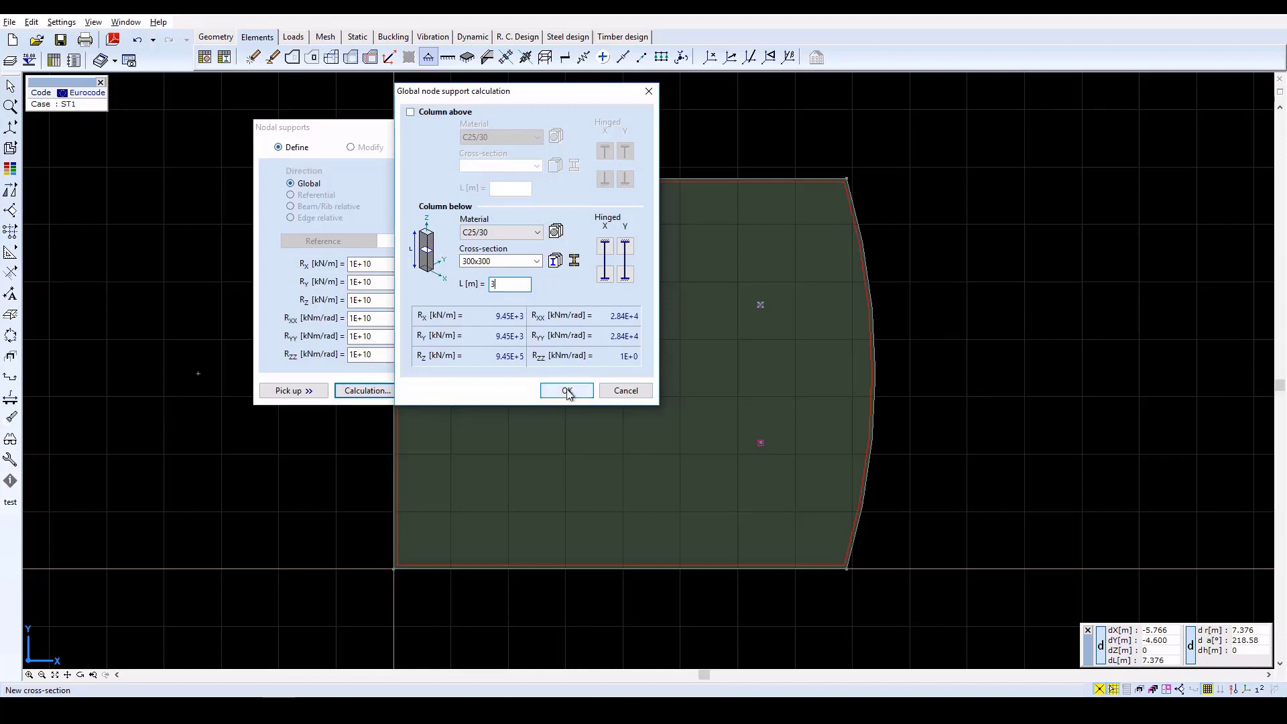
{"action": "left_click", "coordinate": [566, 390]}
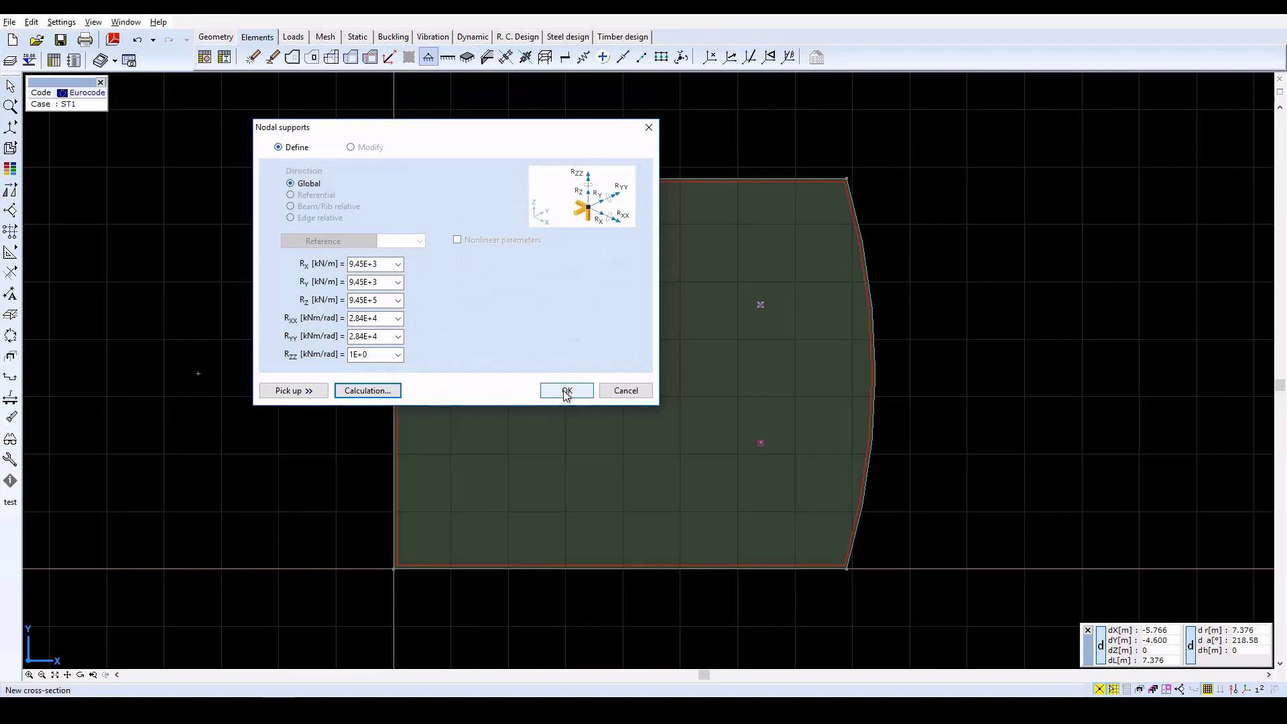
{"action": "left_click", "coordinate": [566, 392]}
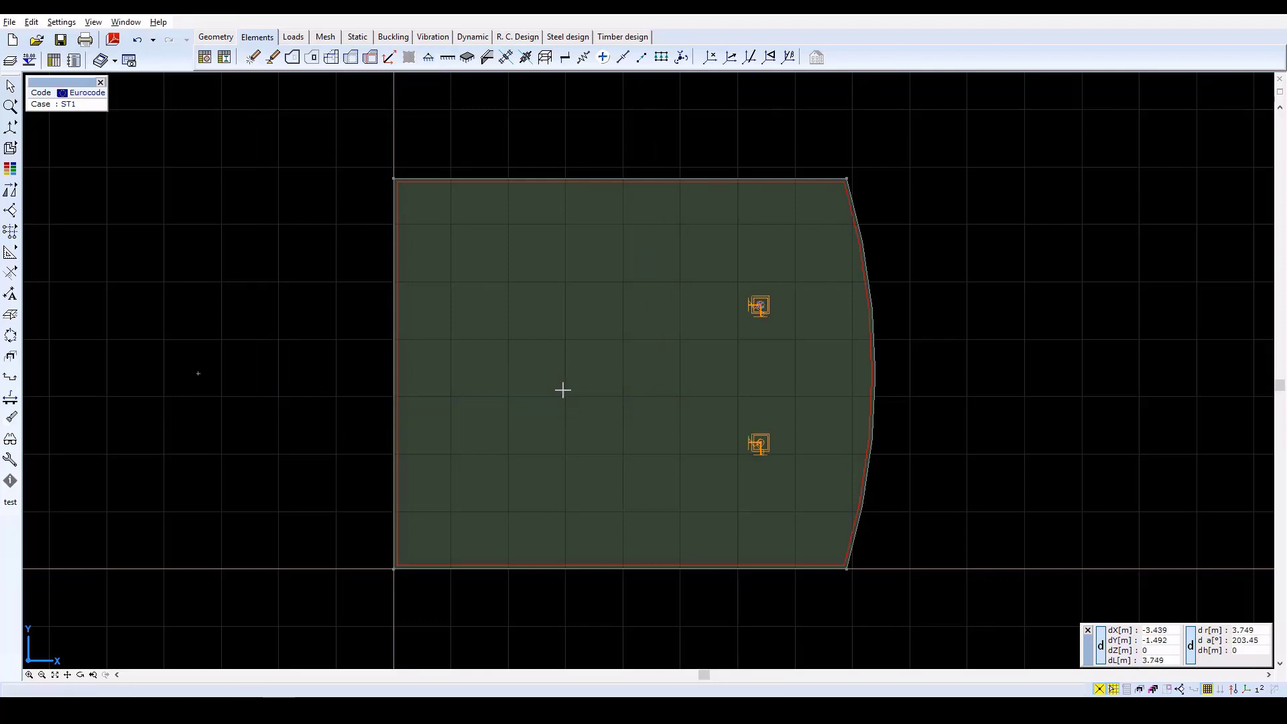
Select the slab's top, left and bottom edges to receive line supports
{"action": "left_click", "coordinate": [447, 57]}
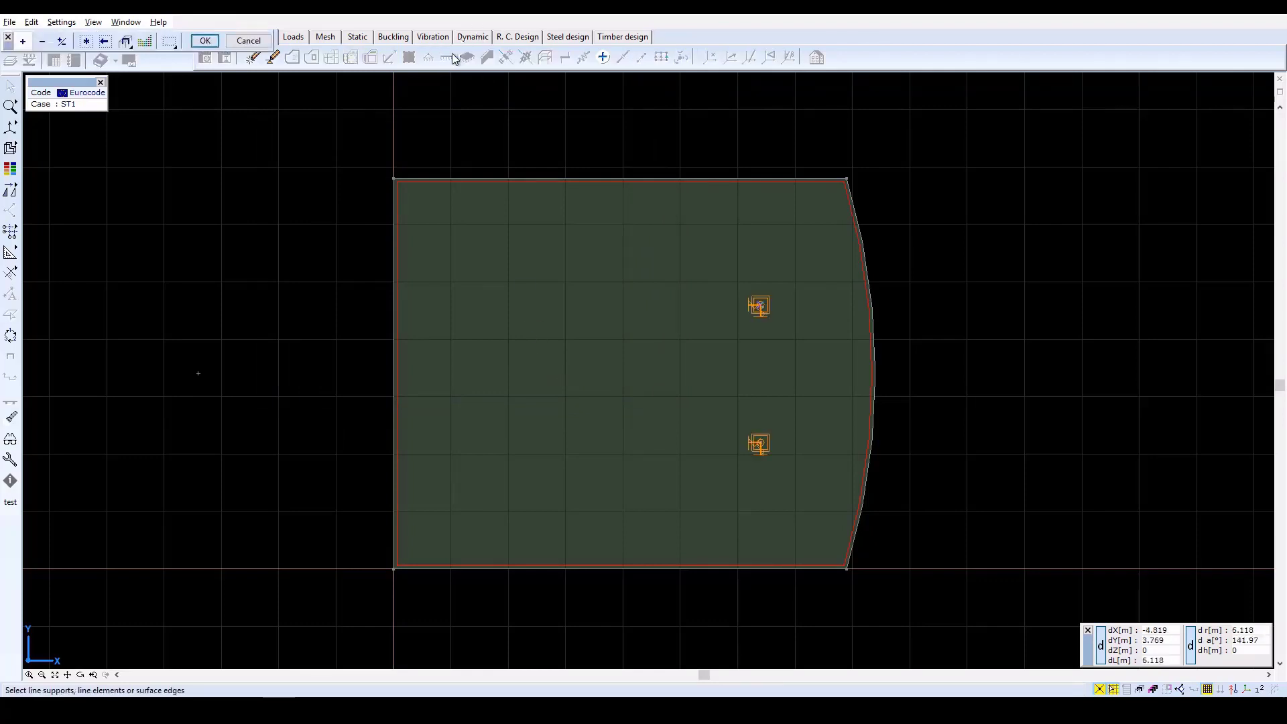
{"action": "left_click", "coordinate": [537, 179]}
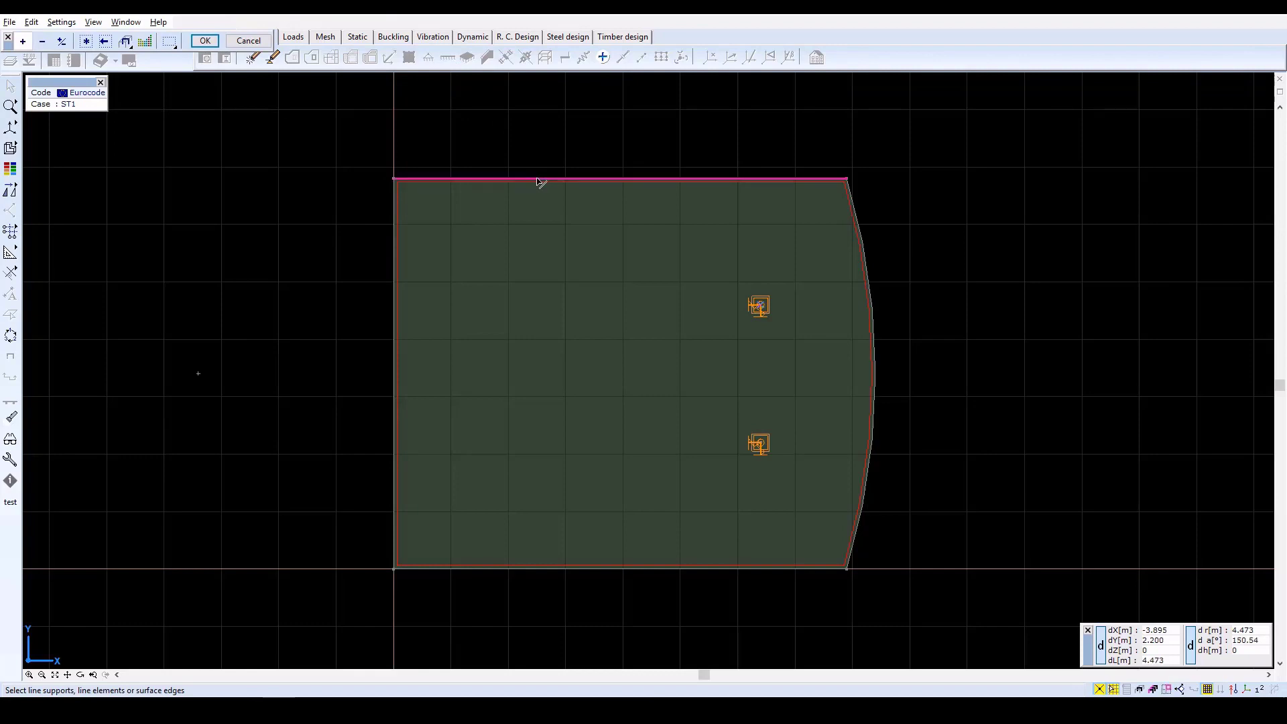
{"action": "left_click", "coordinate": [393, 261]}
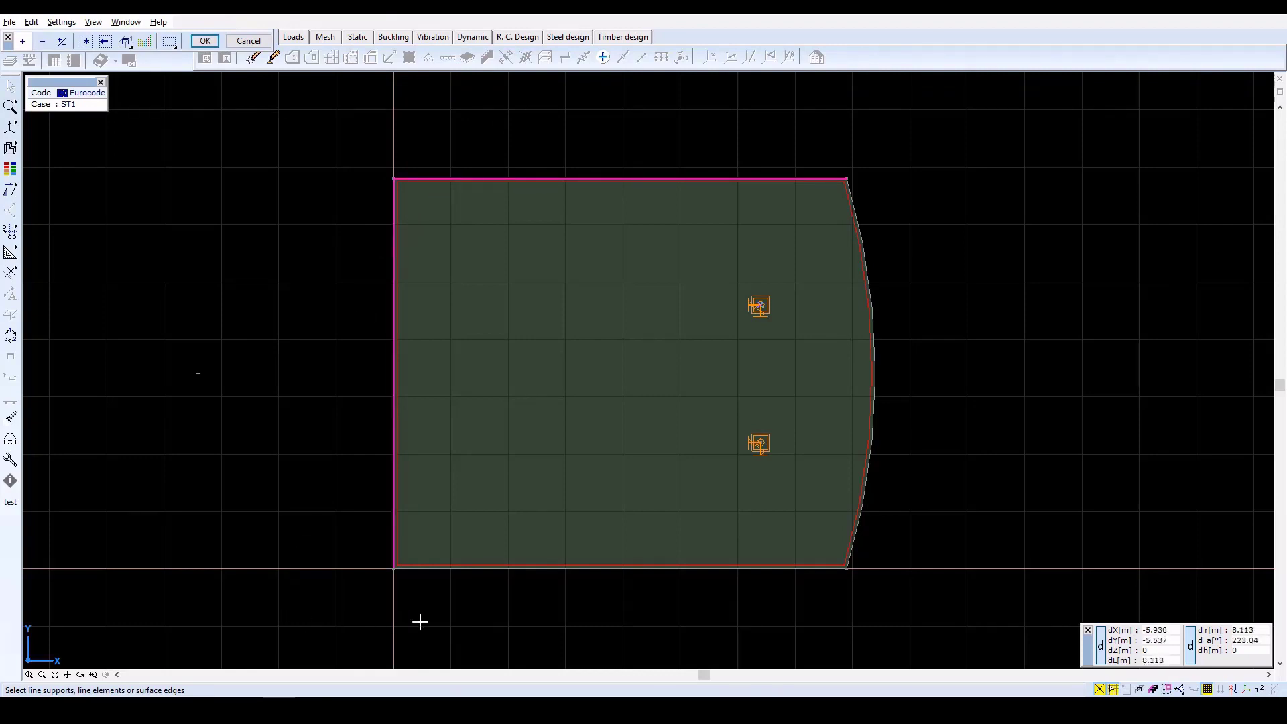
{"action": "left_click", "coordinate": [465, 568]}
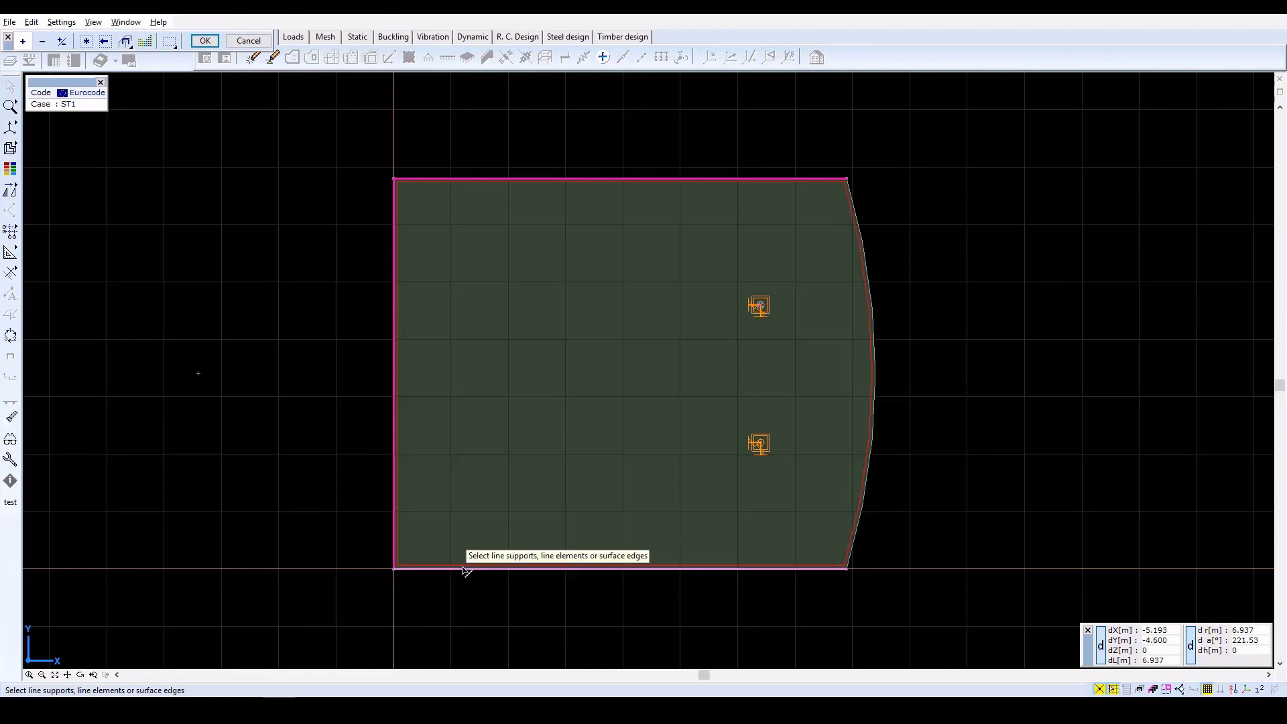
{"action": "left_click", "coordinate": [199, 41]}
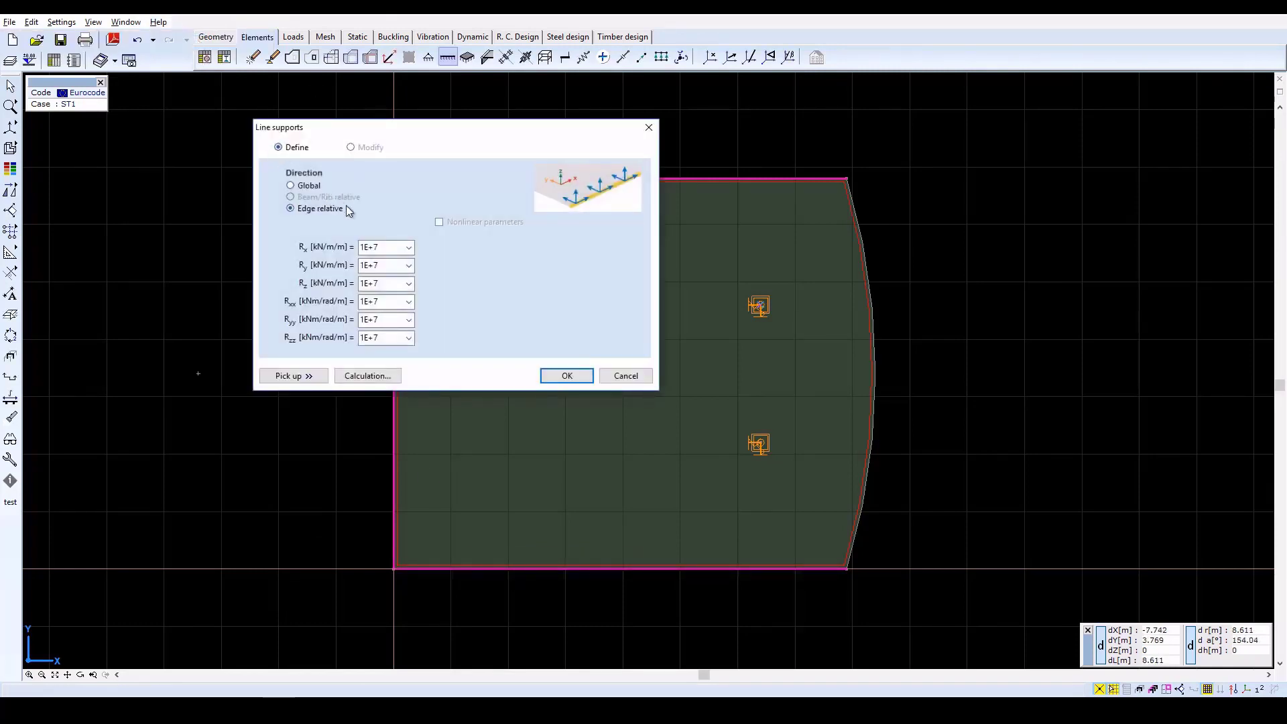
Support the three edges on a 3 m, 300 mm thick wall below, hinged top and bottom
{"action": "left_click", "coordinate": [362, 376]}
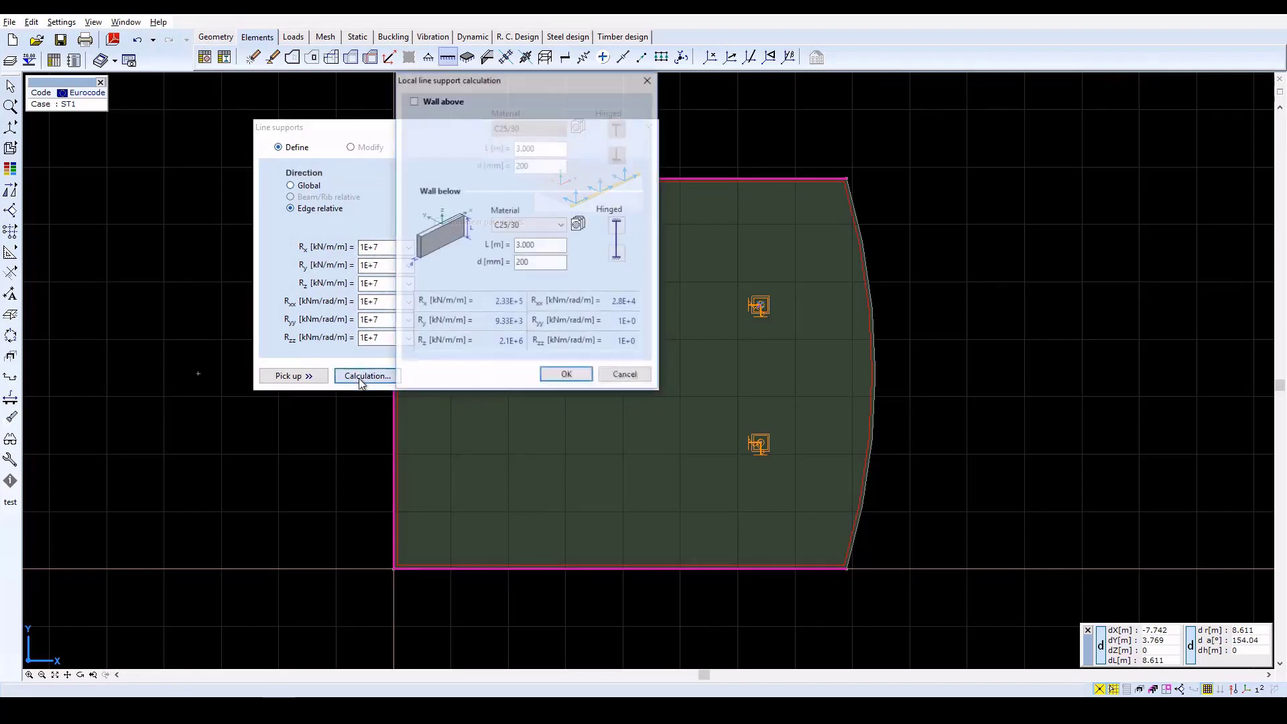
{"action": "left_click", "coordinate": [541, 264]}
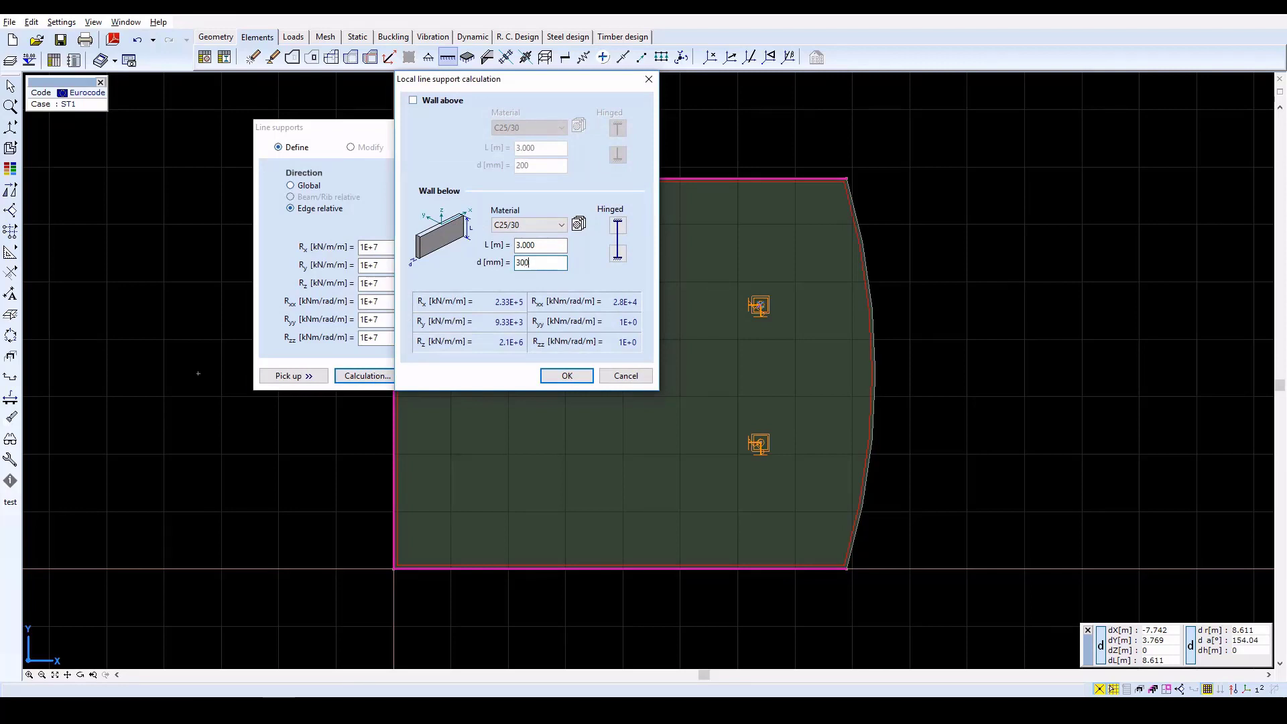
{"action": "left_click", "coordinate": [619, 225]}
{"action": "left_click", "coordinate": [620, 260]}
{"action": "left_click", "coordinate": [585, 383]}
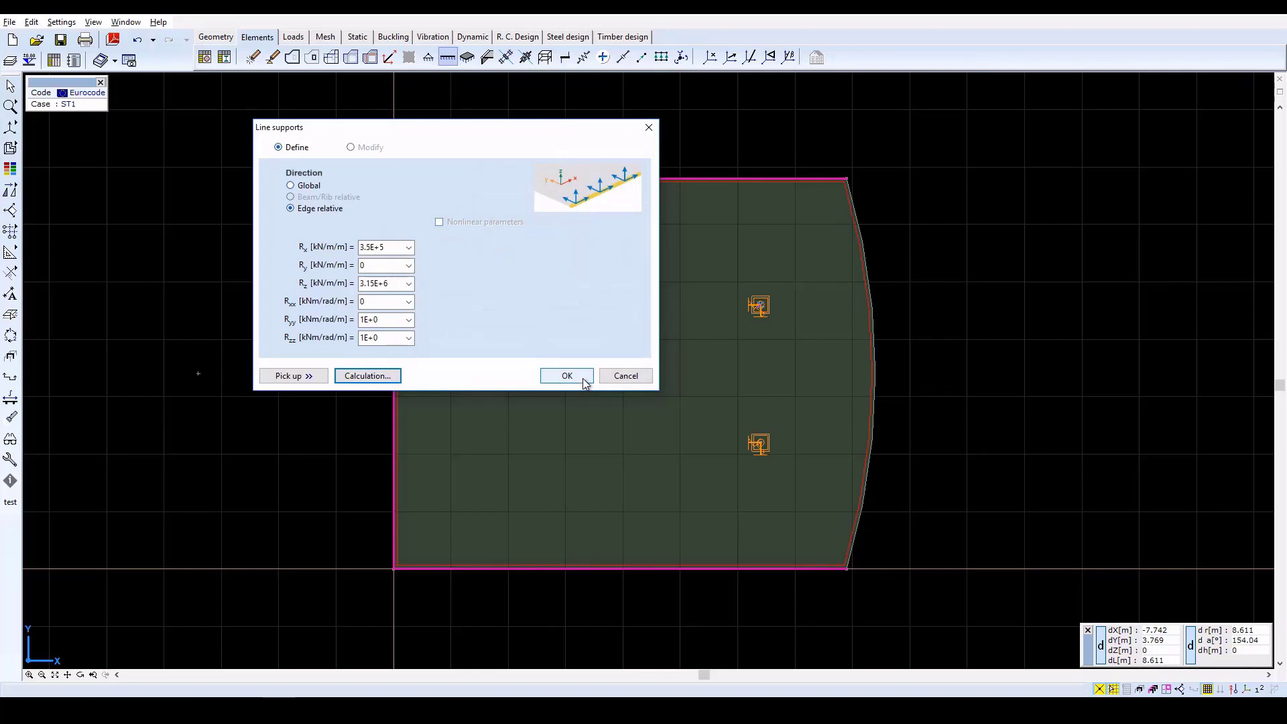
{"action": "left_click", "coordinate": [580, 374]}
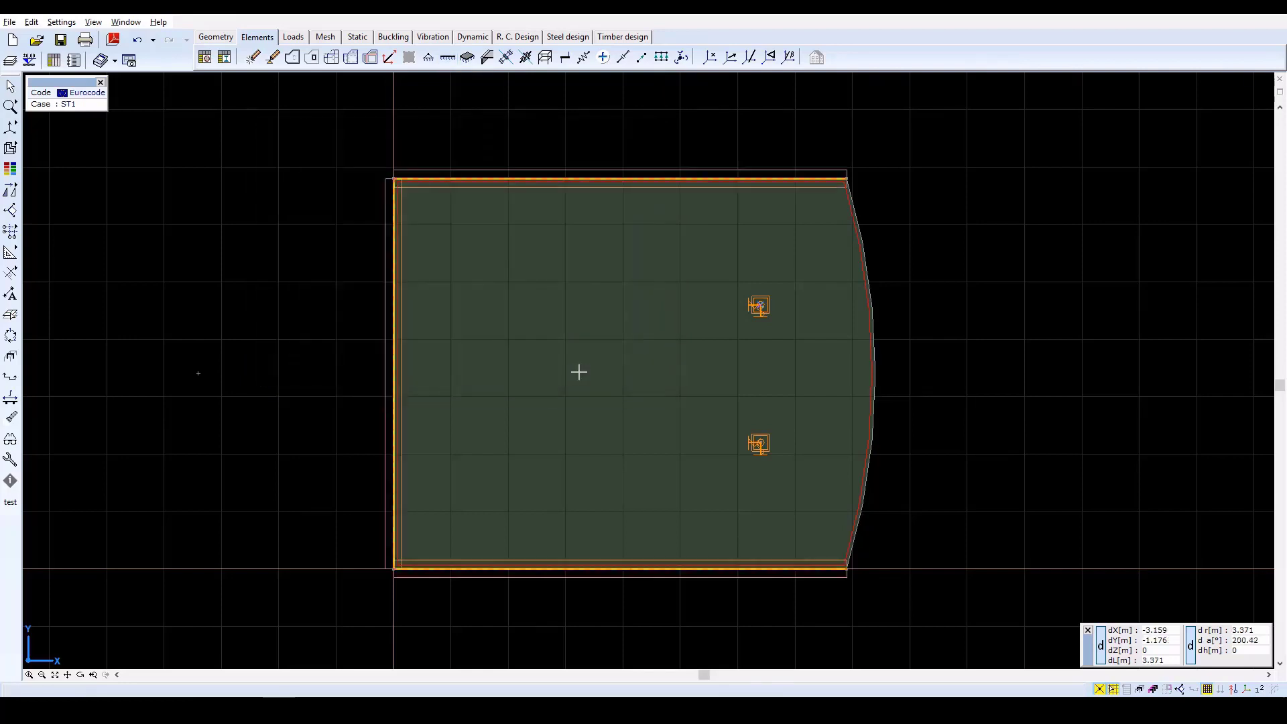
Show the supported slab in 3-D perspective view and bring up the Loads tools
{"action": "left_click", "coordinate": [10, 129]}
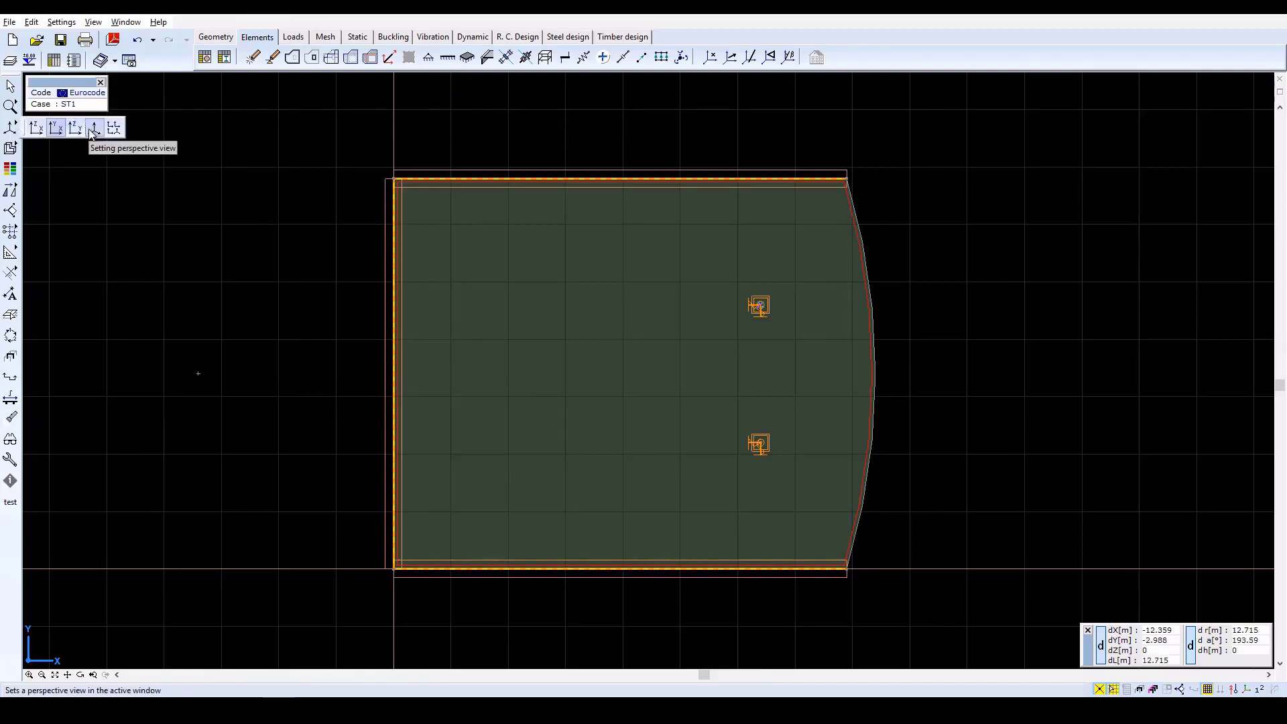
{"action": "left_click", "coordinate": [94, 129]}
{"action": "scroll", "coordinate": [627, 307], "scroll_direction": "down", "scroll_amount": 3}
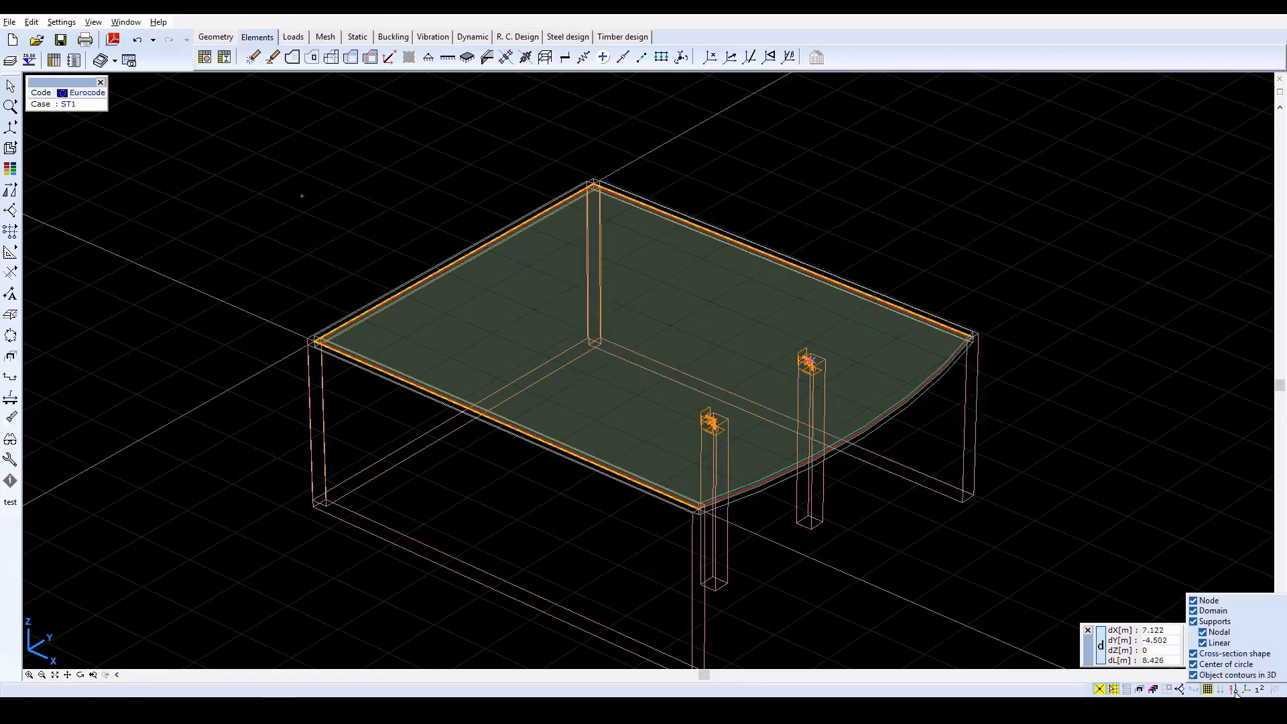
{"action": "left_click", "coordinate": [1280, 663]}
{"action": "left_click", "coordinate": [1280, 663]}
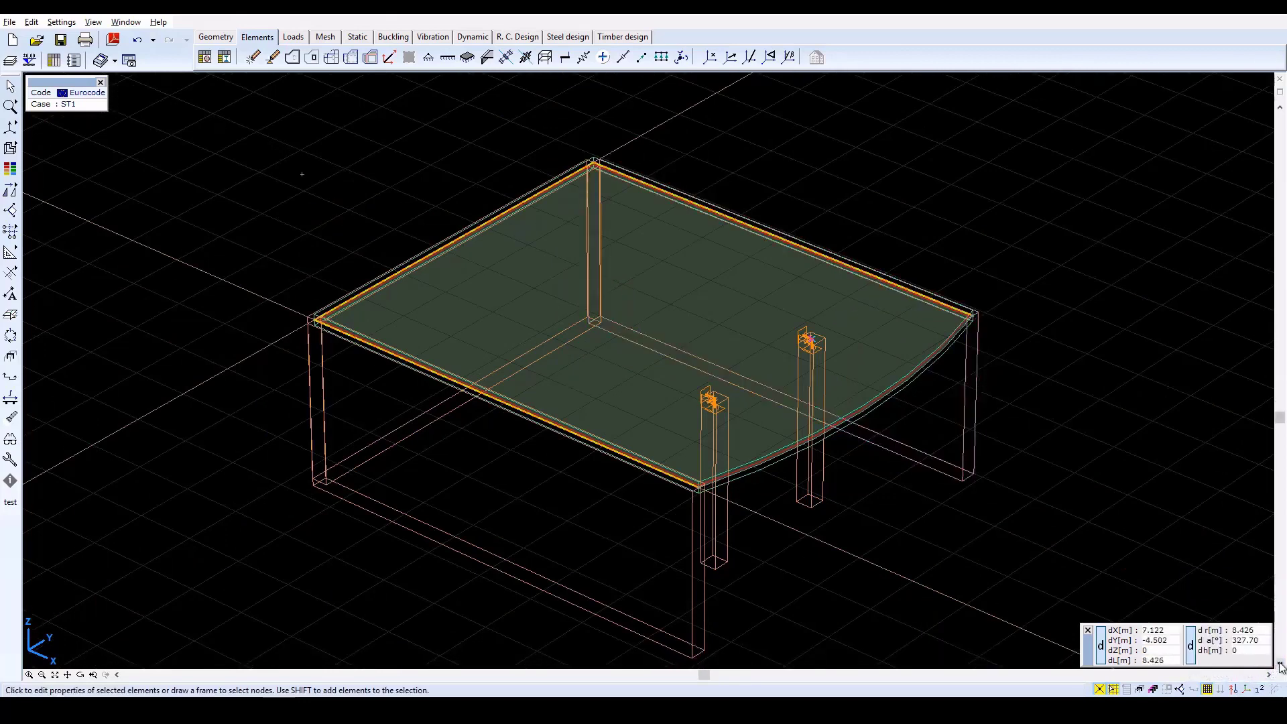
{"action": "left_click", "coordinate": [295, 38]}
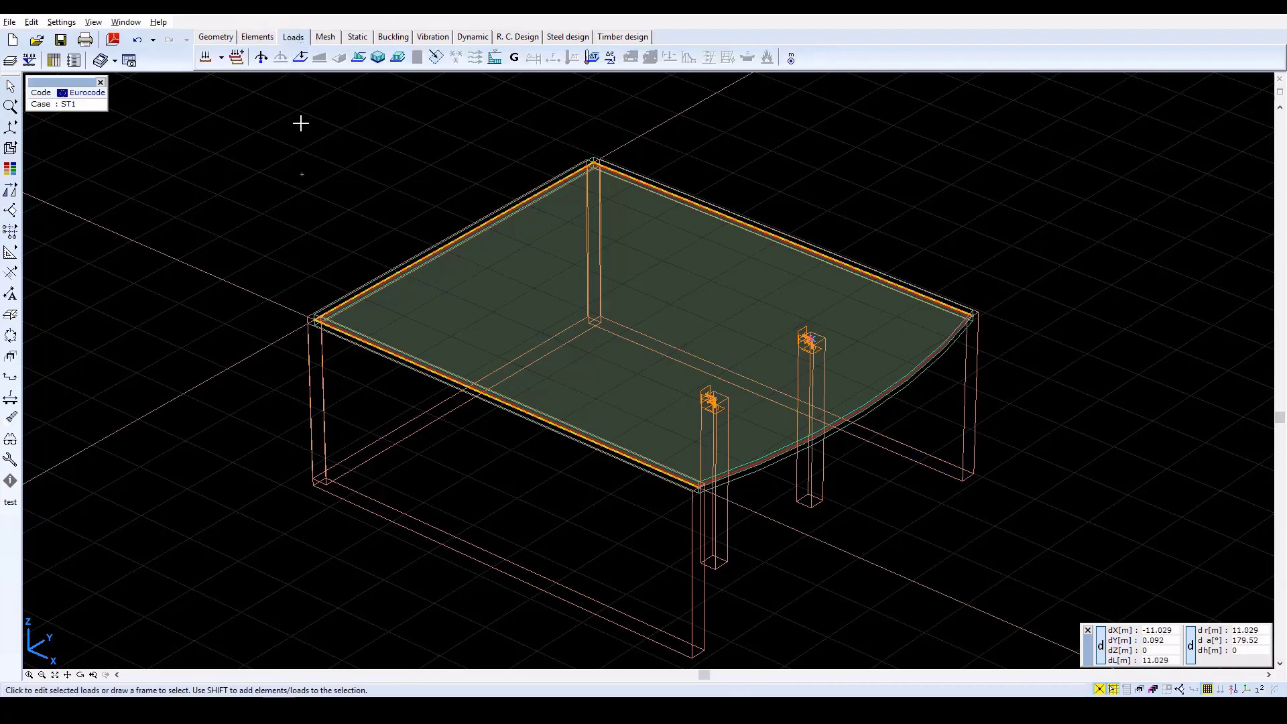
Rename the default load case ST1 to SELF-WEIGHT
{"action": "left_click", "coordinate": [206, 58]}
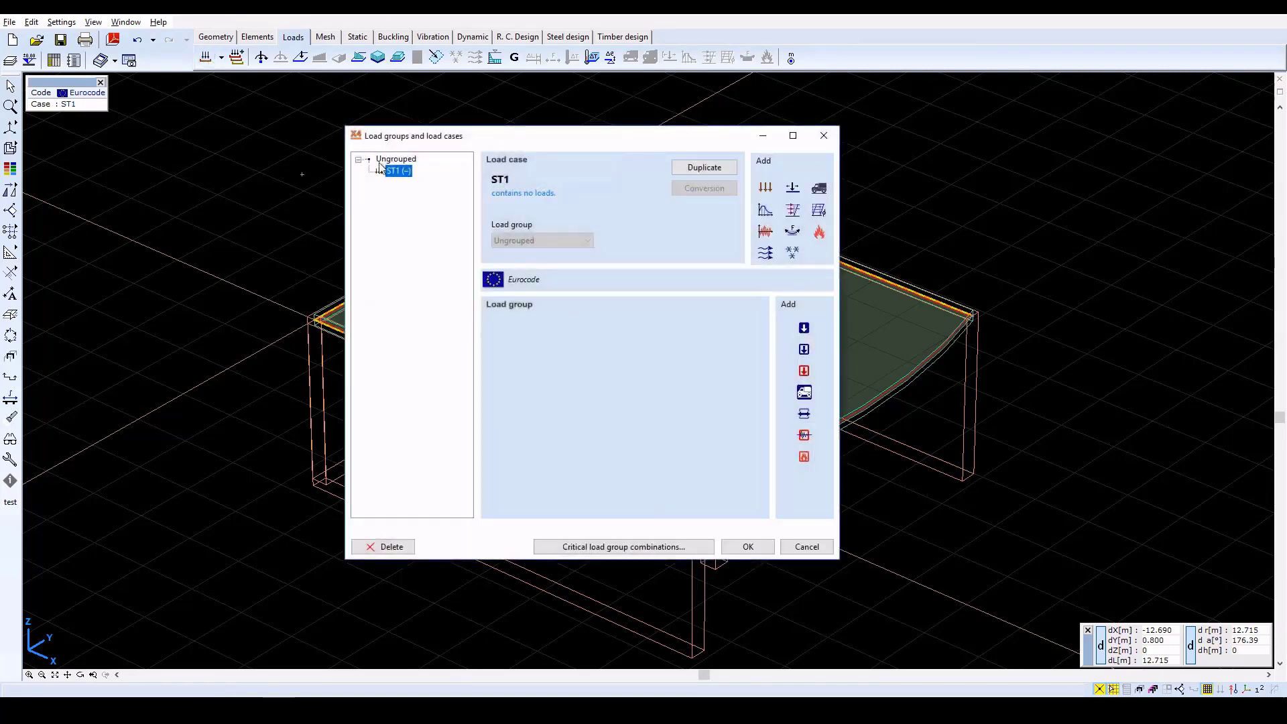
{"action": "left_click", "coordinate": [392, 173]}
{"action": "type", "text": "SELF-WEIGHT"}
{"action": "key", "text": "Return"}
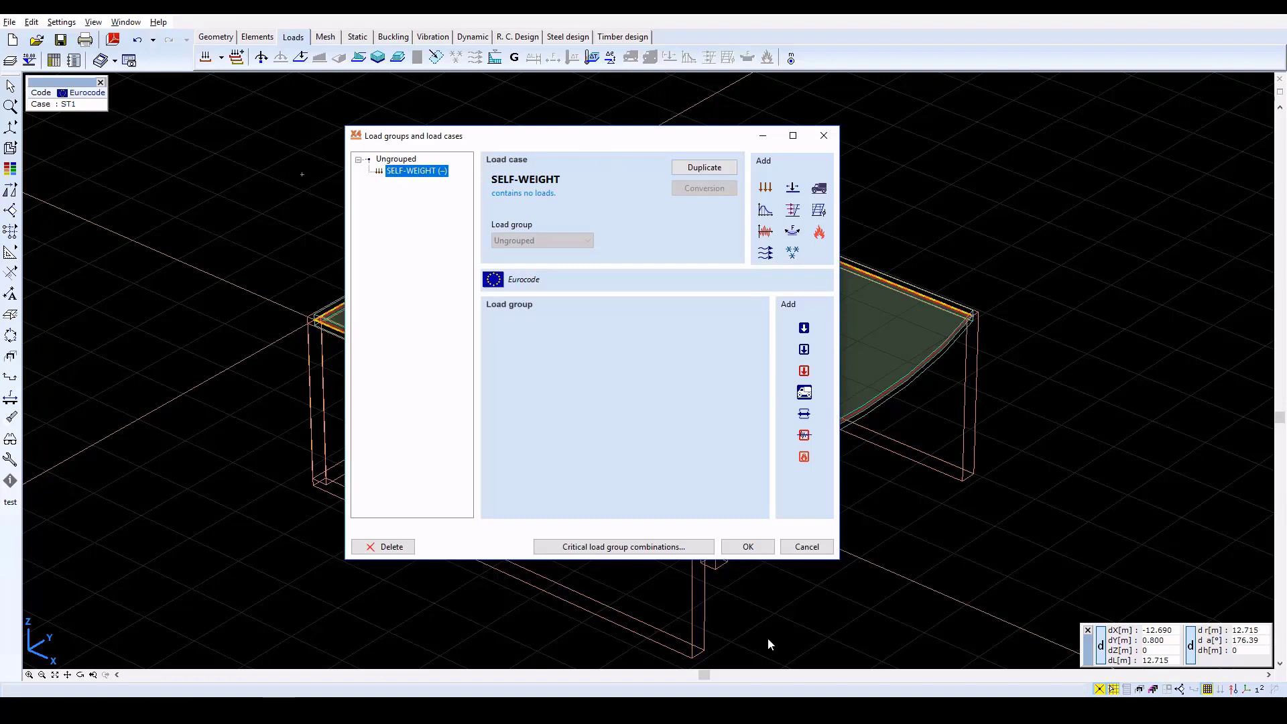
Apply self-weight (4.91 kN/m²) to the slab domain in the SELF-WEIGHT case
{"action": "left_click", "coordinate": [748, 547]}
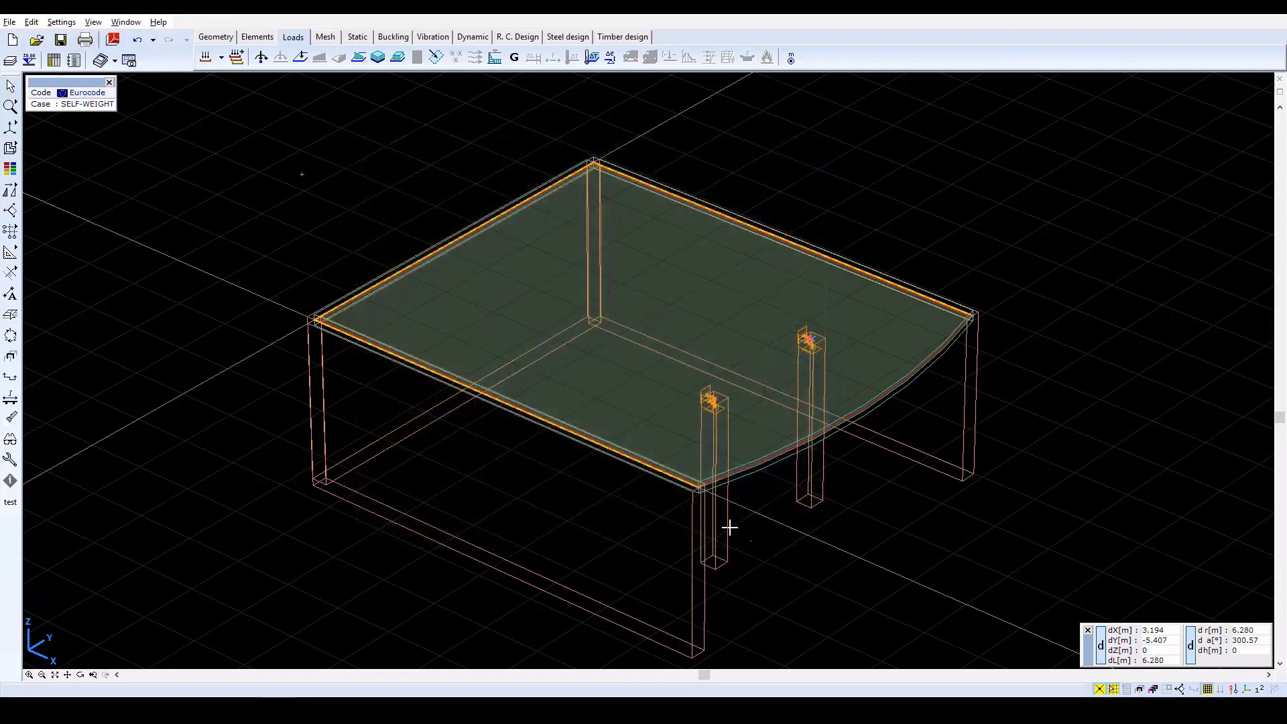
{"action": "left_click", "coordinate": [514, 58]}
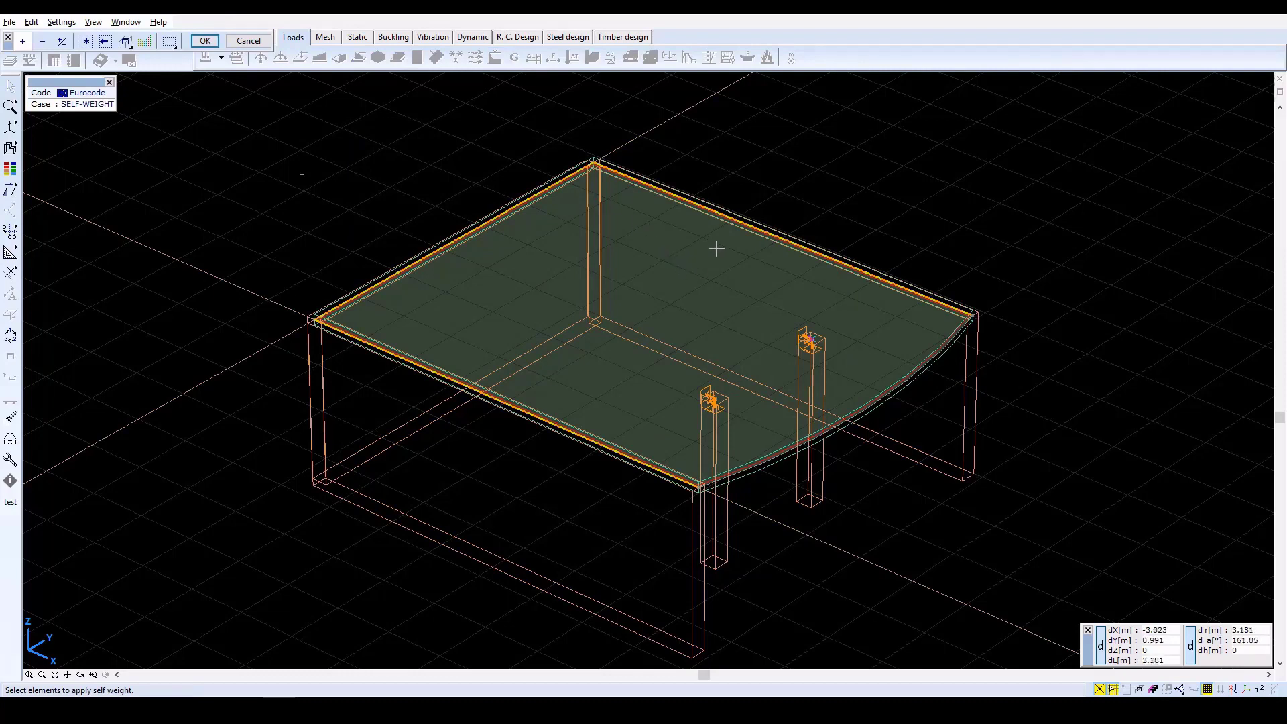
{"action": "left_click", "coordinate": [748, 233]}
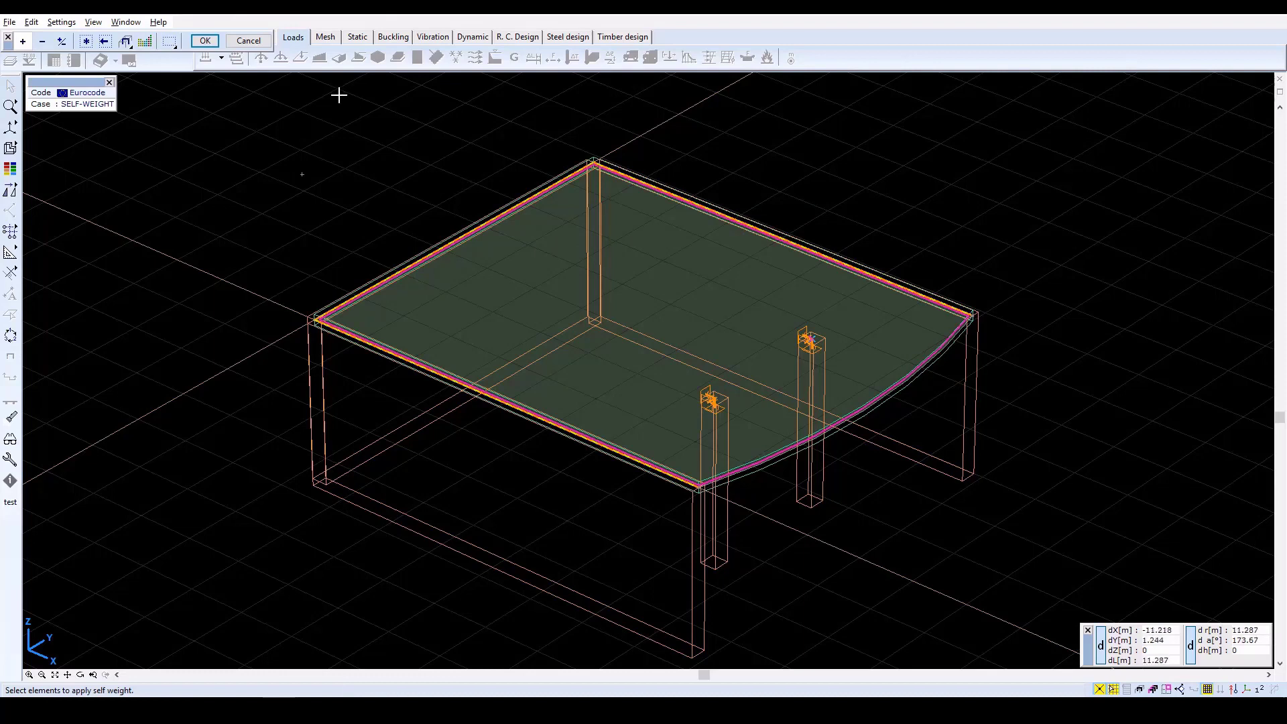
{"action": "left_click", "coordinate": [206, 40]}
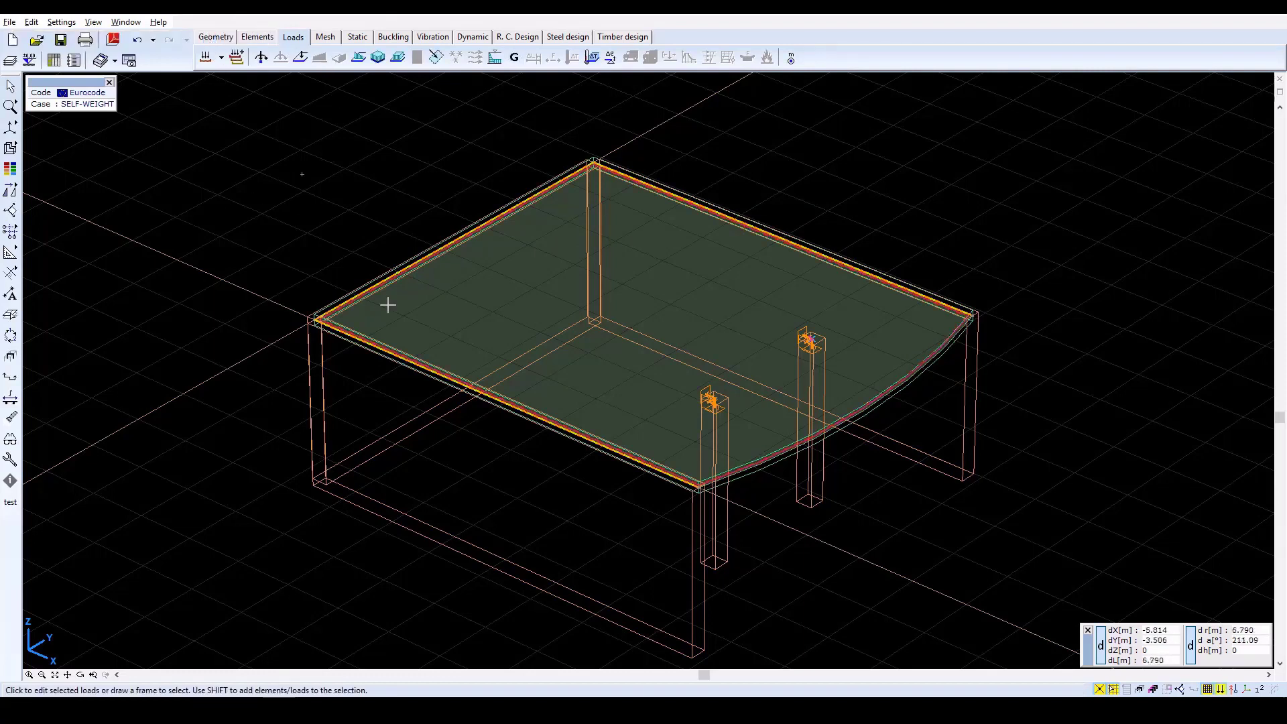
{"action": "mouse_move", "coordinate": [388, 305]}
Add a second static load case named FINISHES
{"action": "left_click", "coordinate": [204, 59]}
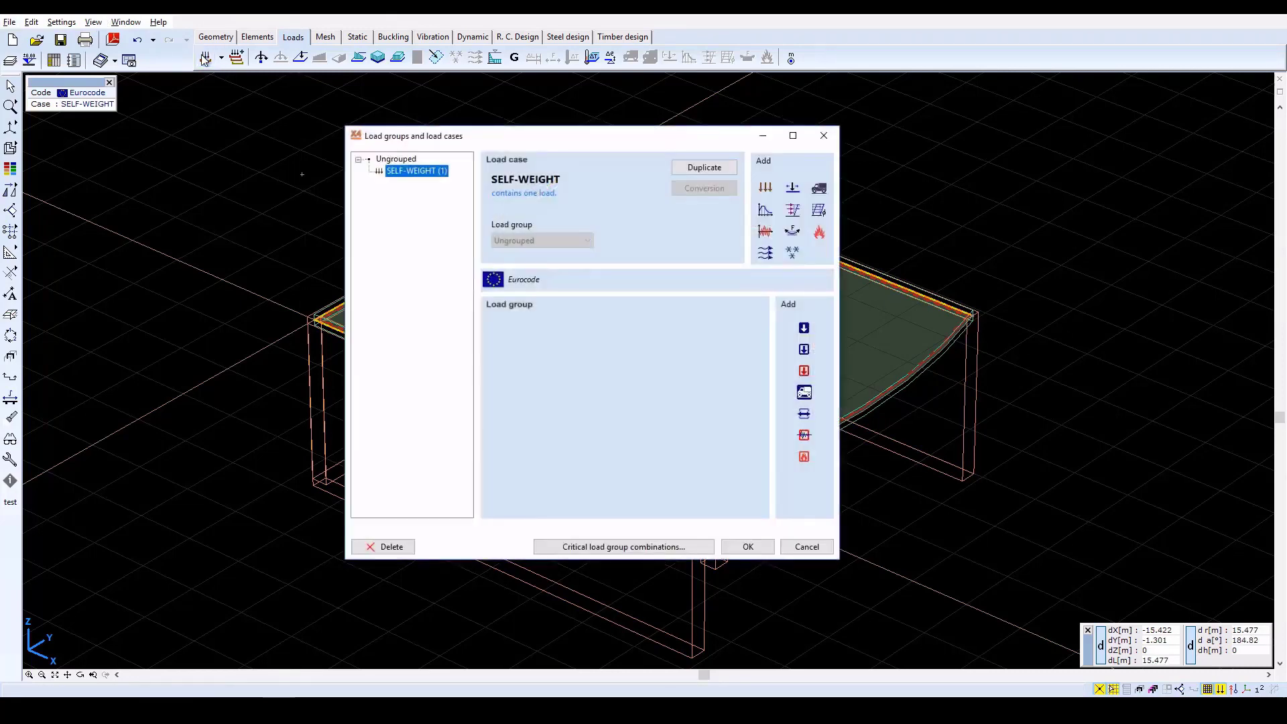
{"action": "left_click", "coordinate": [764, 189]}
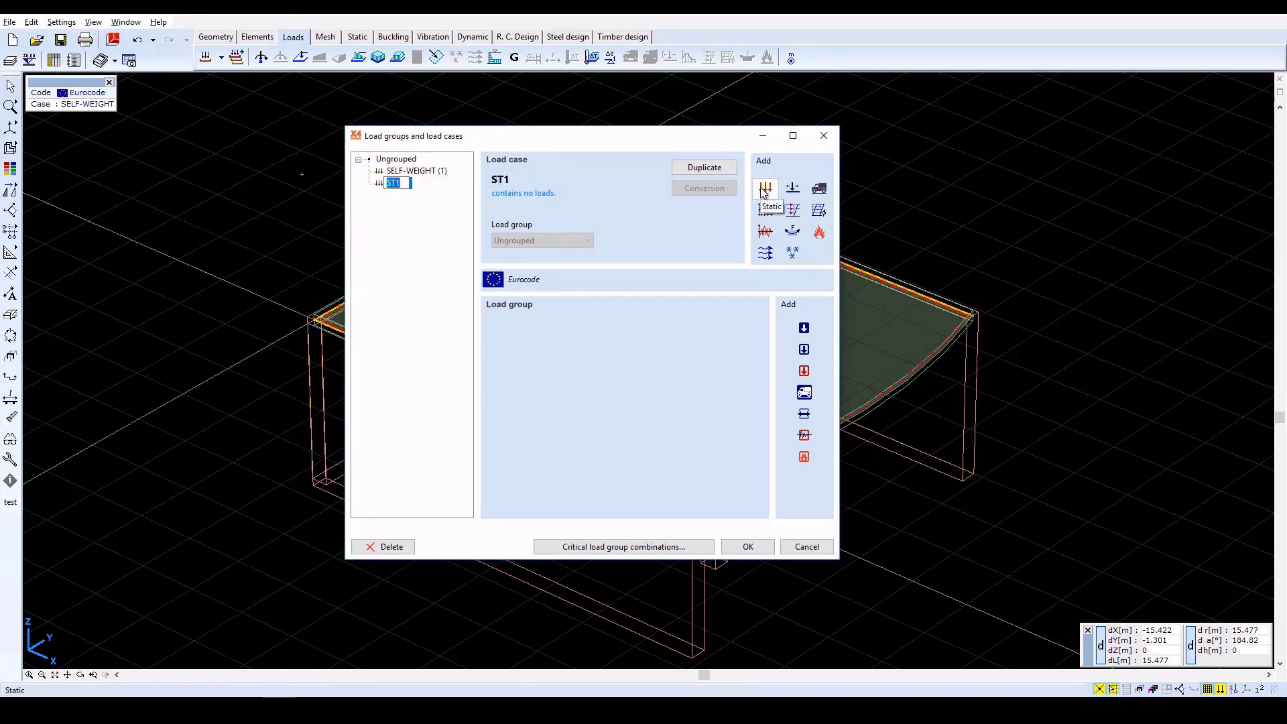
{"action": "type", "text": "FINISHES"}
{"action": "key", "text": "Return"}
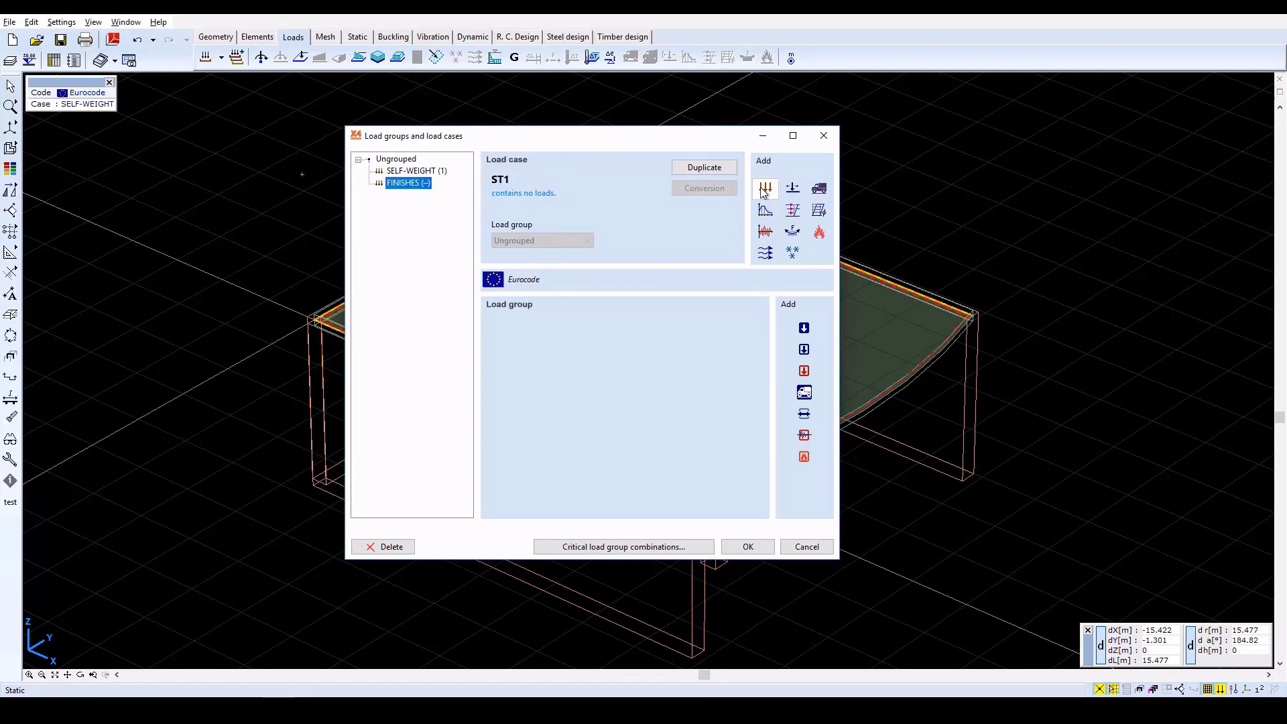
Load the whole slab domain with a -2.5 kN/m² vertical distributed load
{"action": "left_click", "coordinate": [742, 546]}
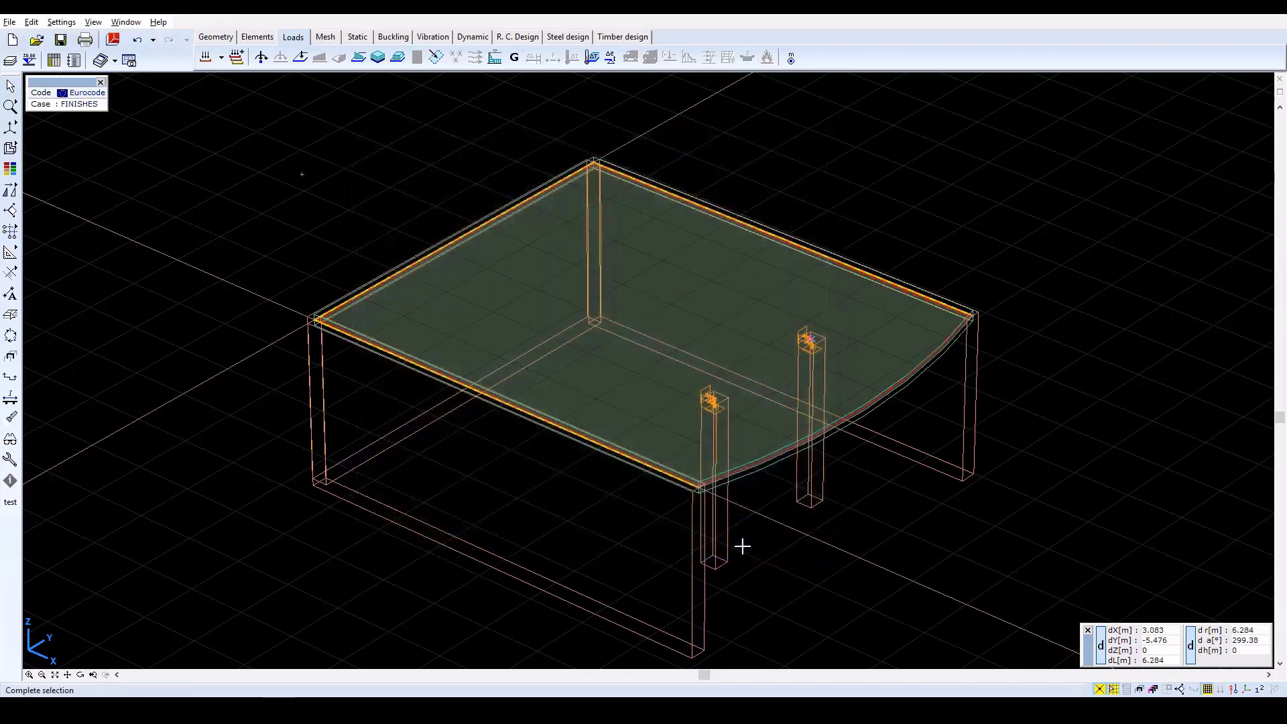
{"action": "left_click_drag", "start_coordinate": [742, 546], "coordinate": [511, 339]}
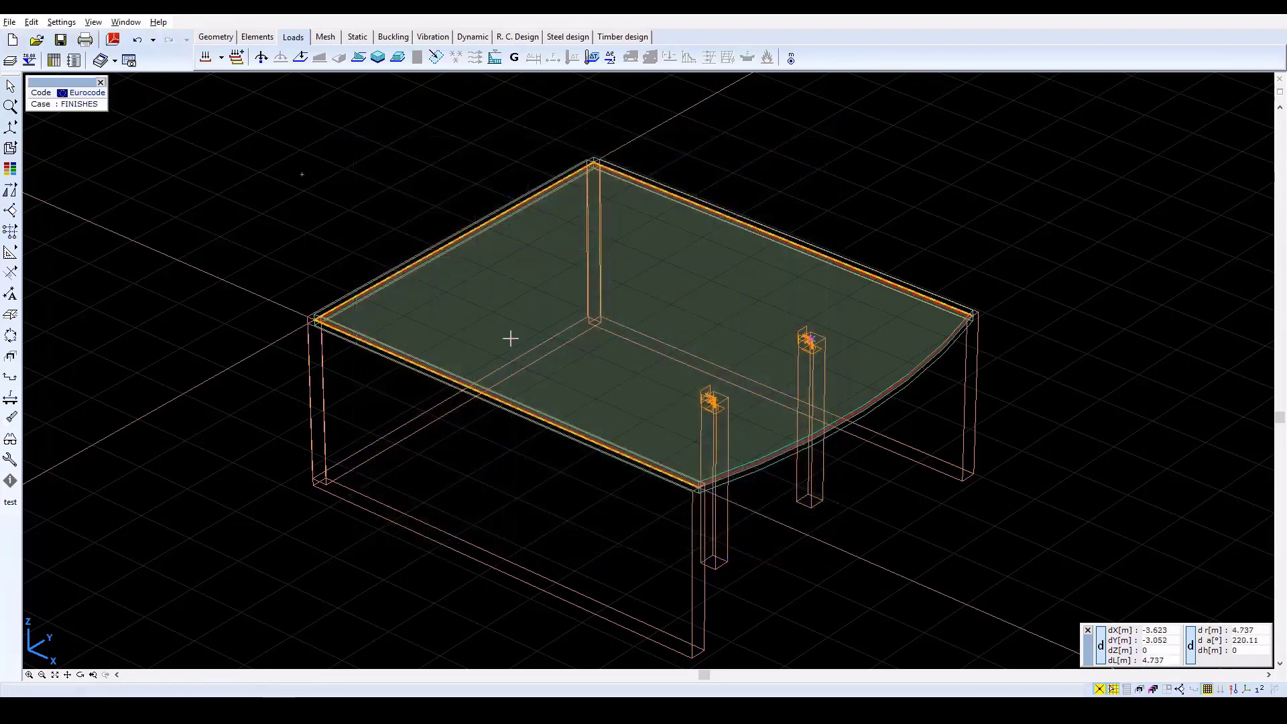
{"action": "left_click", "coordinate": [399, 59]}
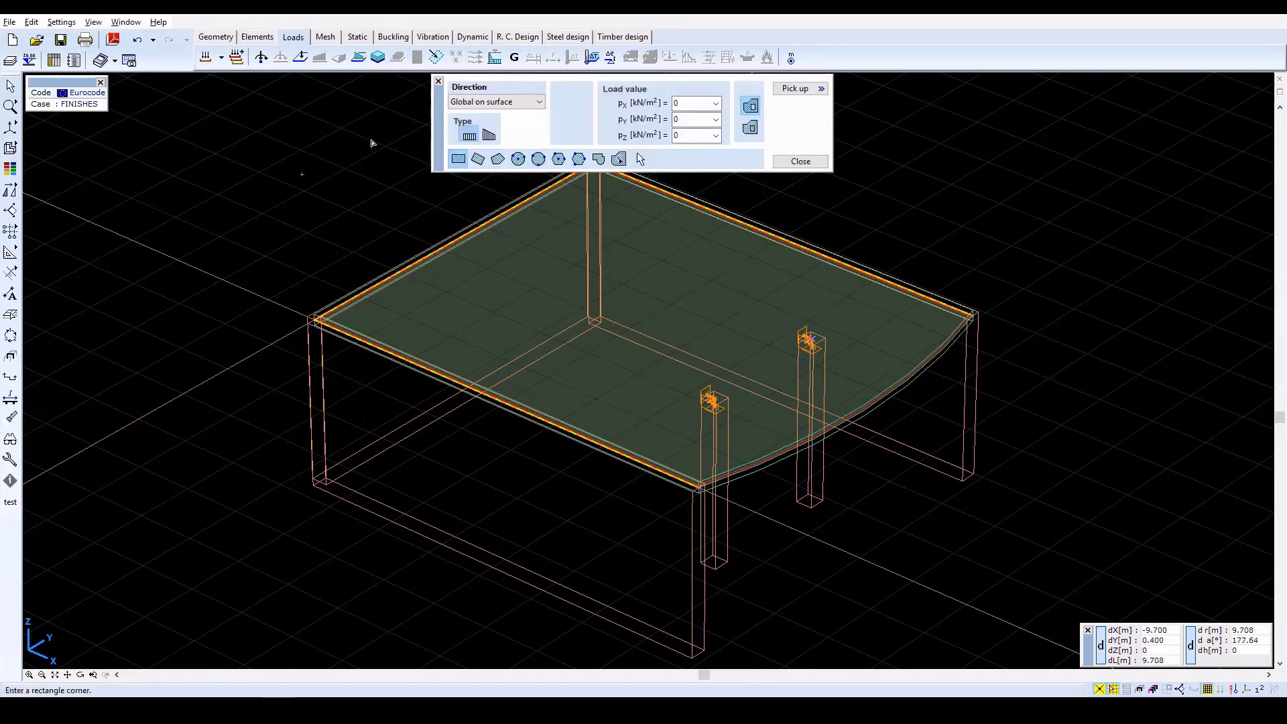
{"action": "left_click", "coordinate": [681, 134]}
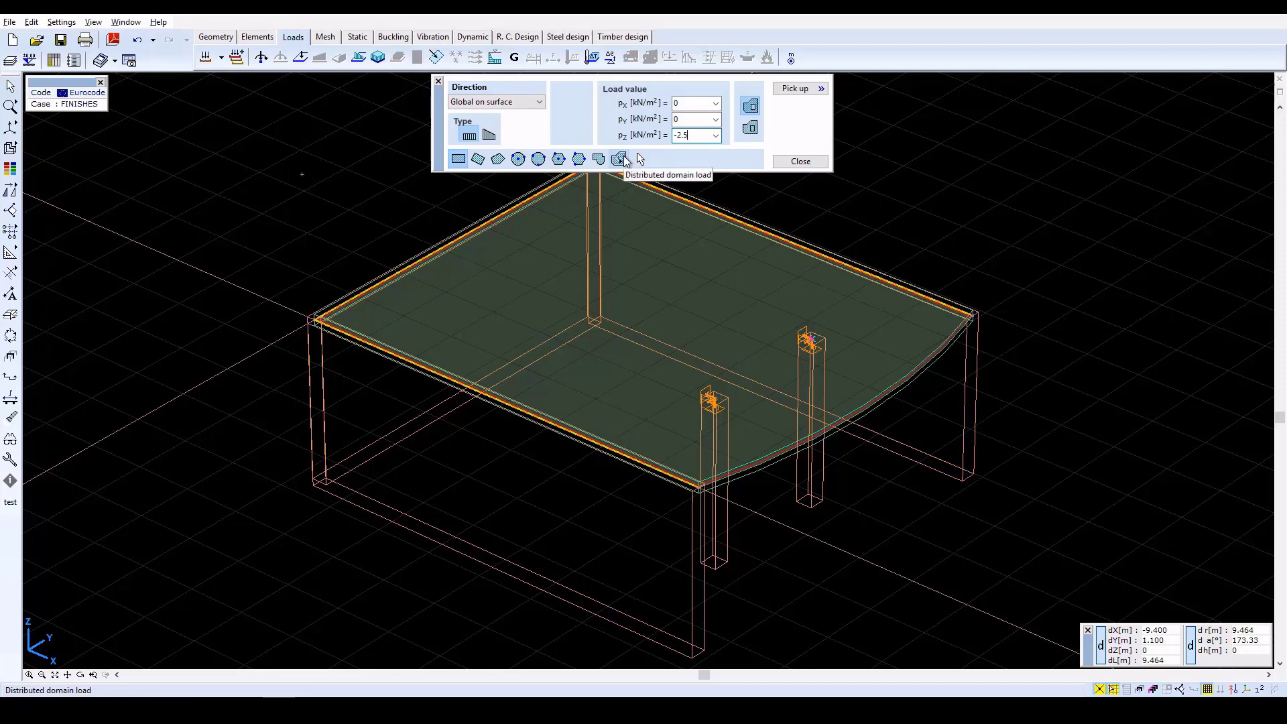
{"action": "left_click", "coordinate": [620, 159]}
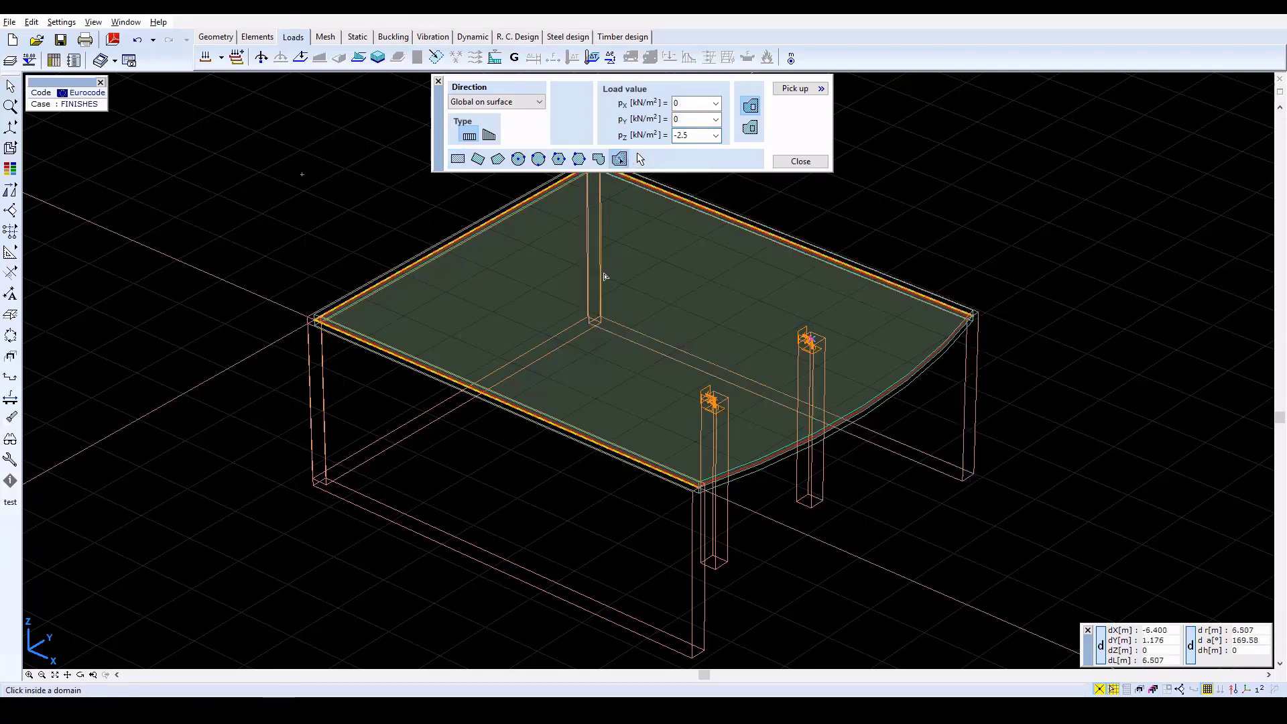
{"action": "left_click", "coordinate": [531, 295]}
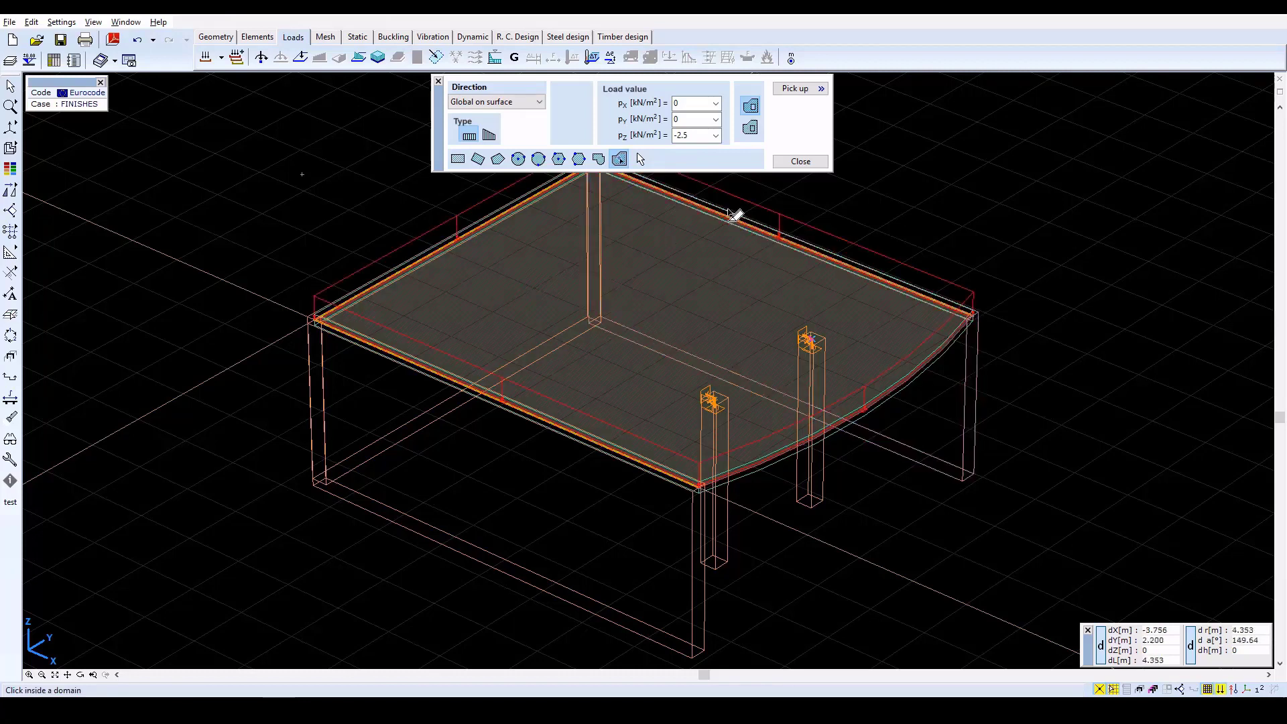
{"action": "left_click", "coordinate": [807, 161]}
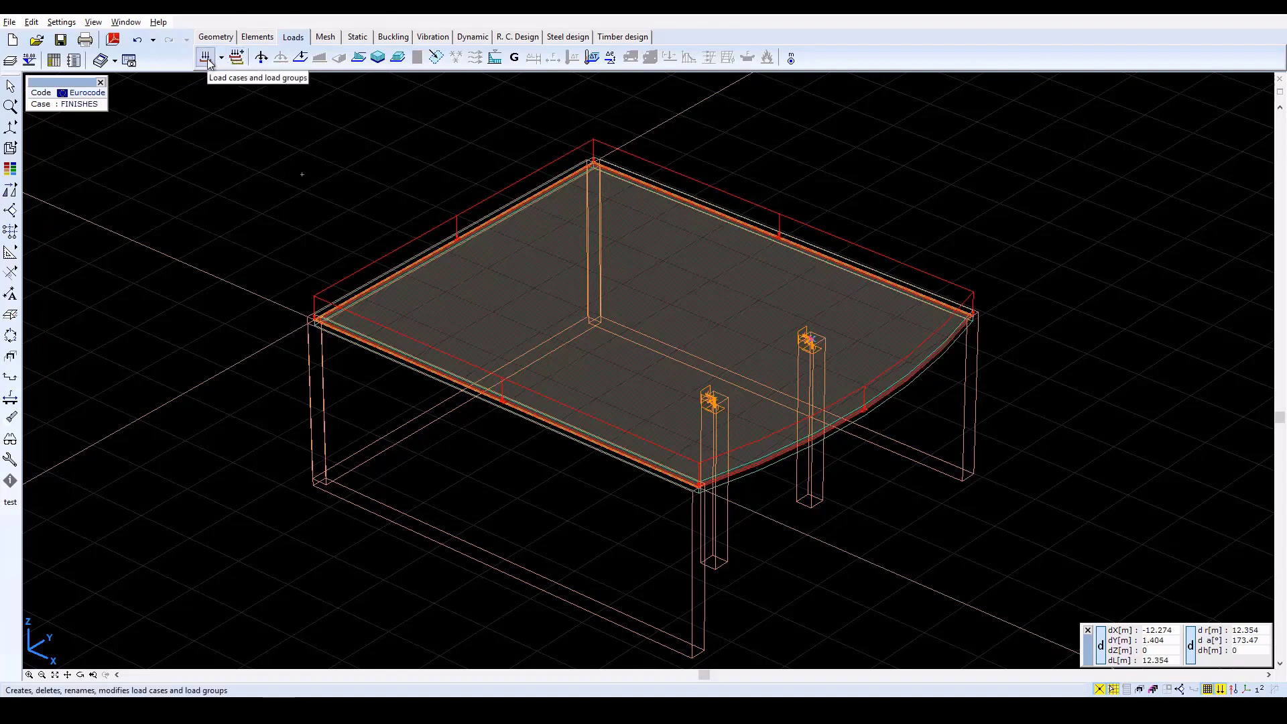
Place a -1 kN/m vertical line load along the slab's curved edge as a three-point arc
{"action": "left_click", "coordinate": [363, 59]}
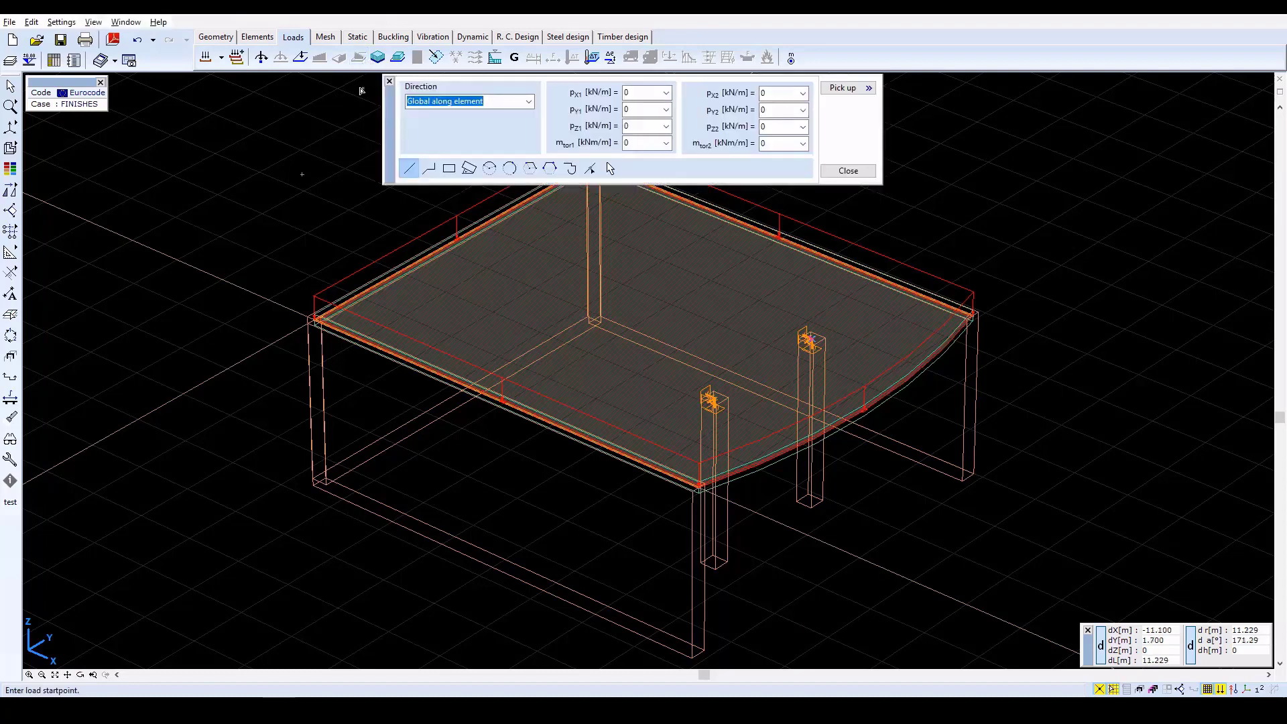
{"action": "left_click", "coordinate": [653, 127]}
{"action": "type", "text": "-1"}
{"action": "key", "text": "Tab"}
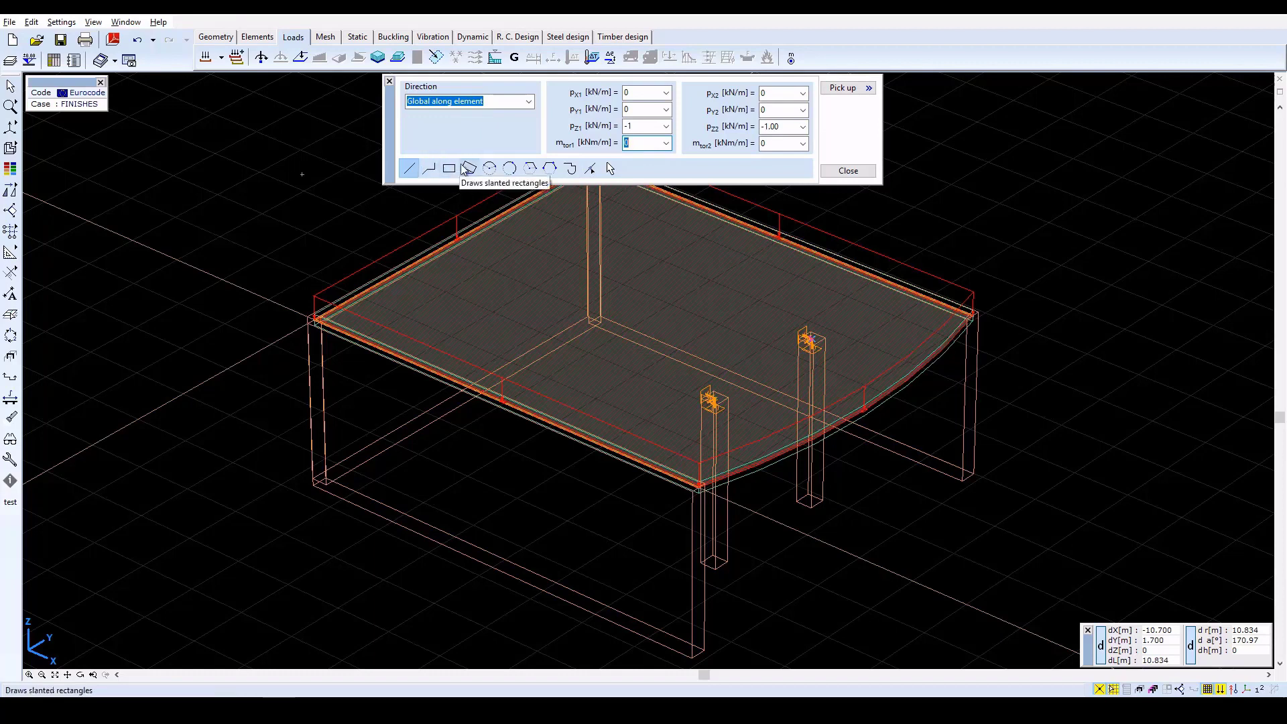
{"action": "left_click", "coordinate": [510, 168]}
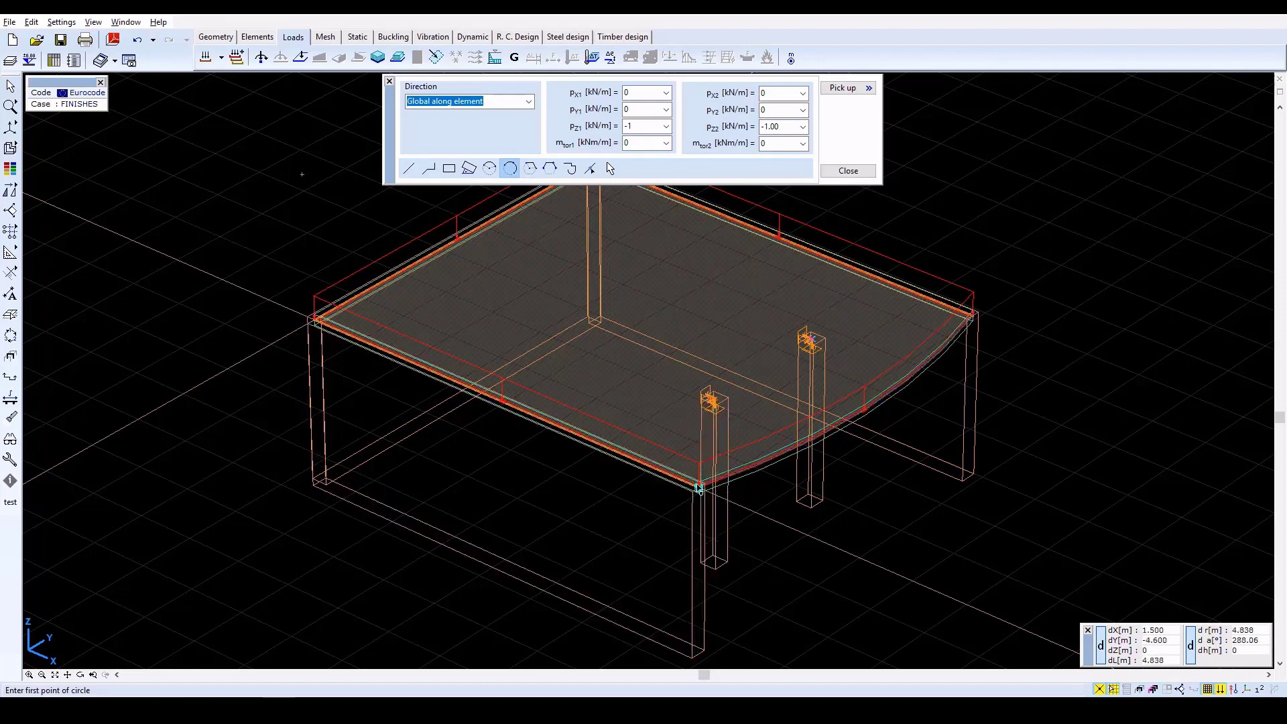
{"action": "left_click", "coordinate": [698, 487]}
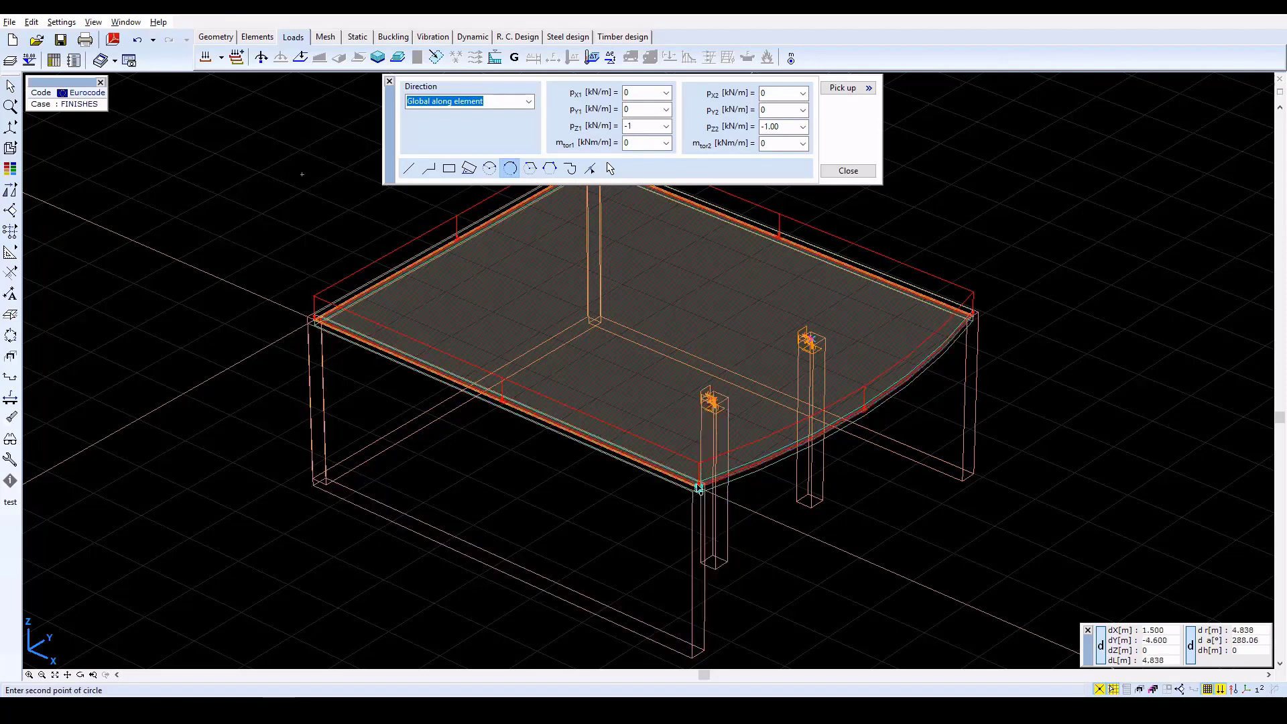
{"action": "left_click", "coordinate": [869, 412]}
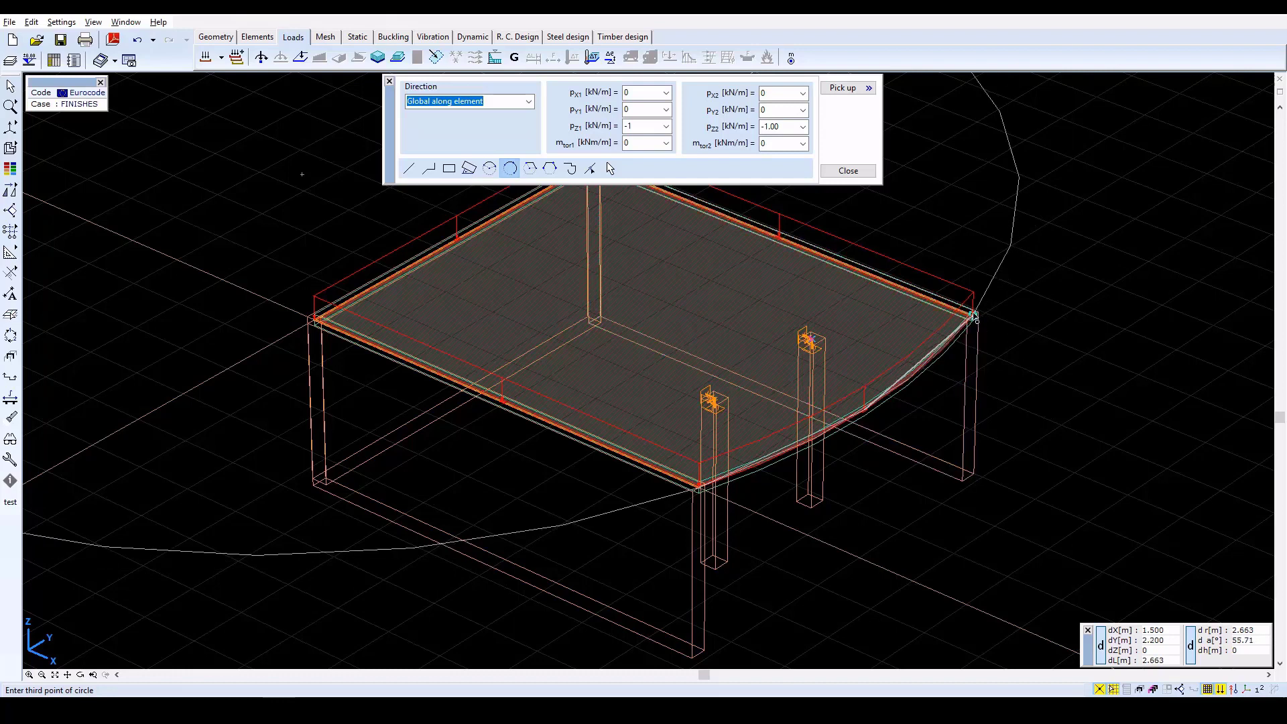
{"action": "left_click", "coordinate": [974, 316]}
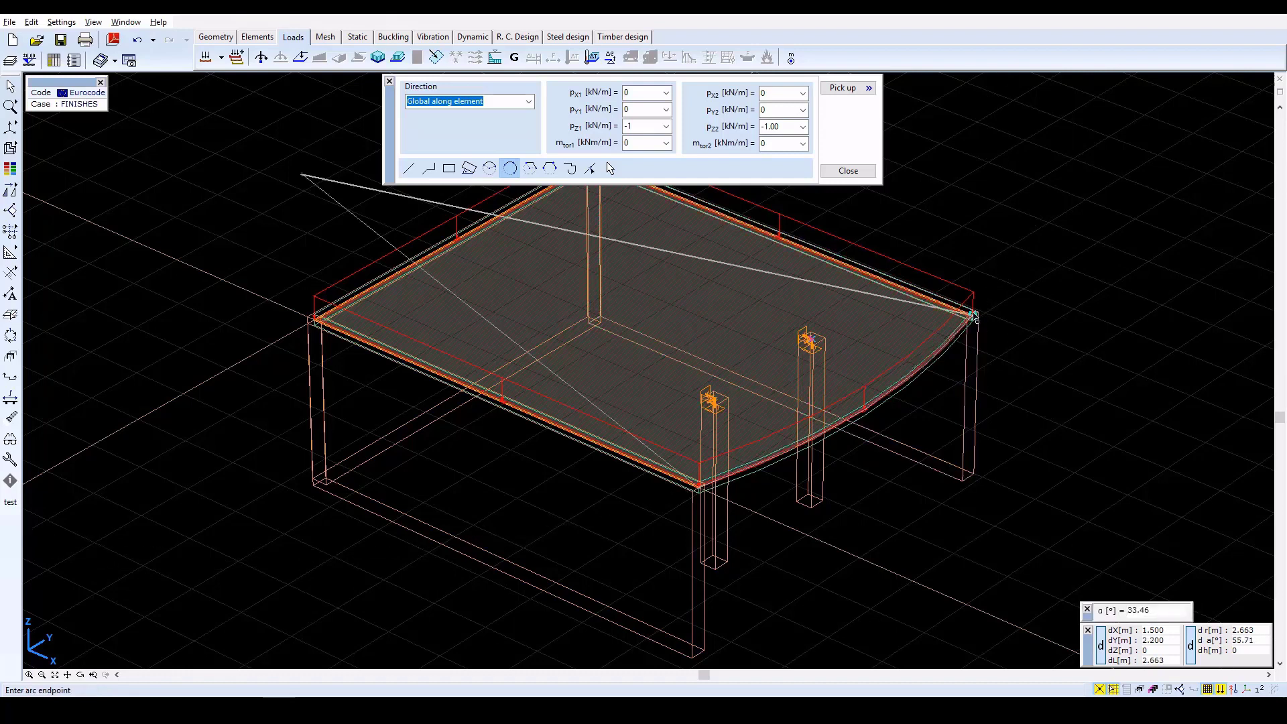
{"action": "left_click", "coordinate": [974, 316]}
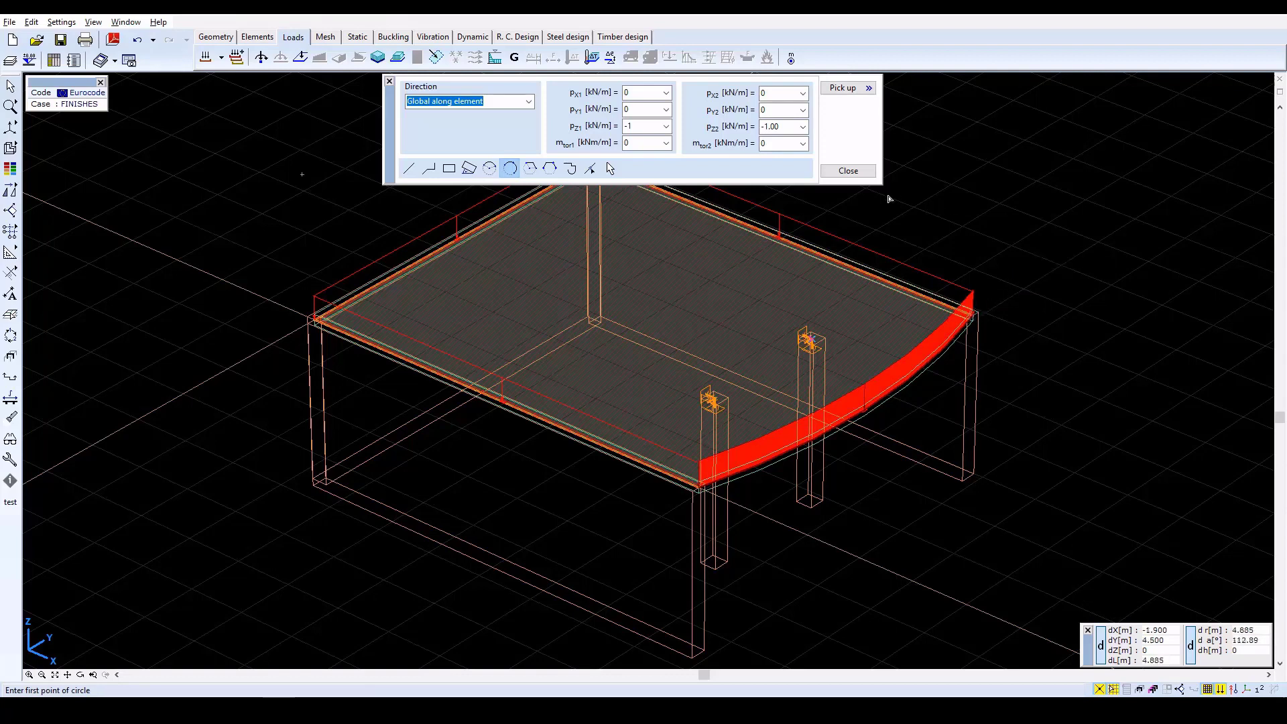
{"action": "left_click", "coordinate": [864, 171]}
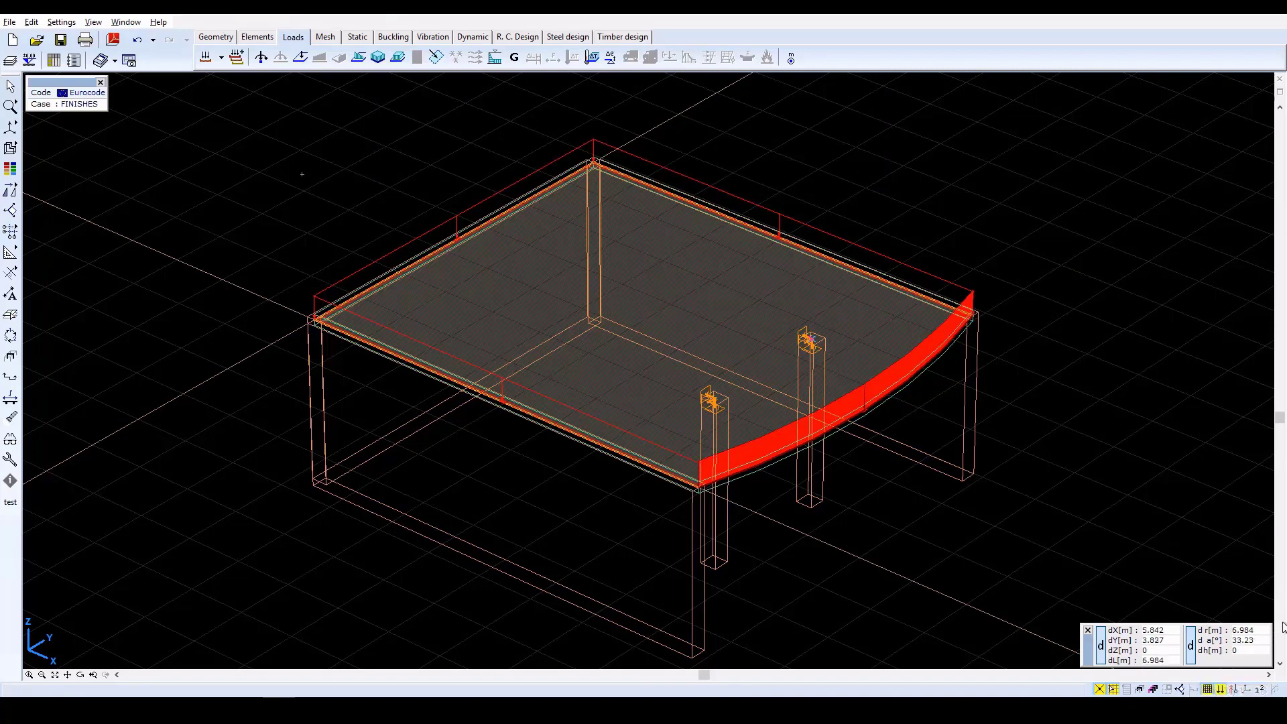
Label surface and line loads with values and units: -2.50 kN/m² and -1.00 kN/m
{"action": "left_click", "coordinate": [1220, 689]}
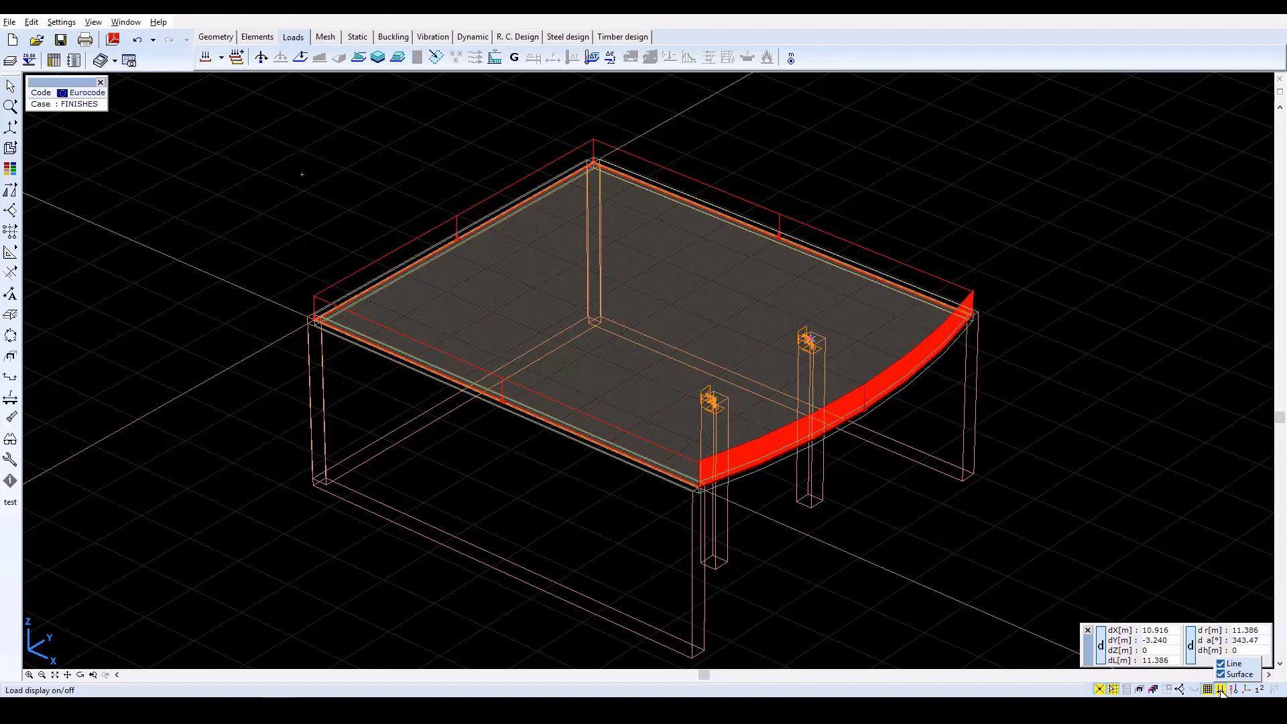
{"action": "mouse_move", "coordinate": [1245, 690]}
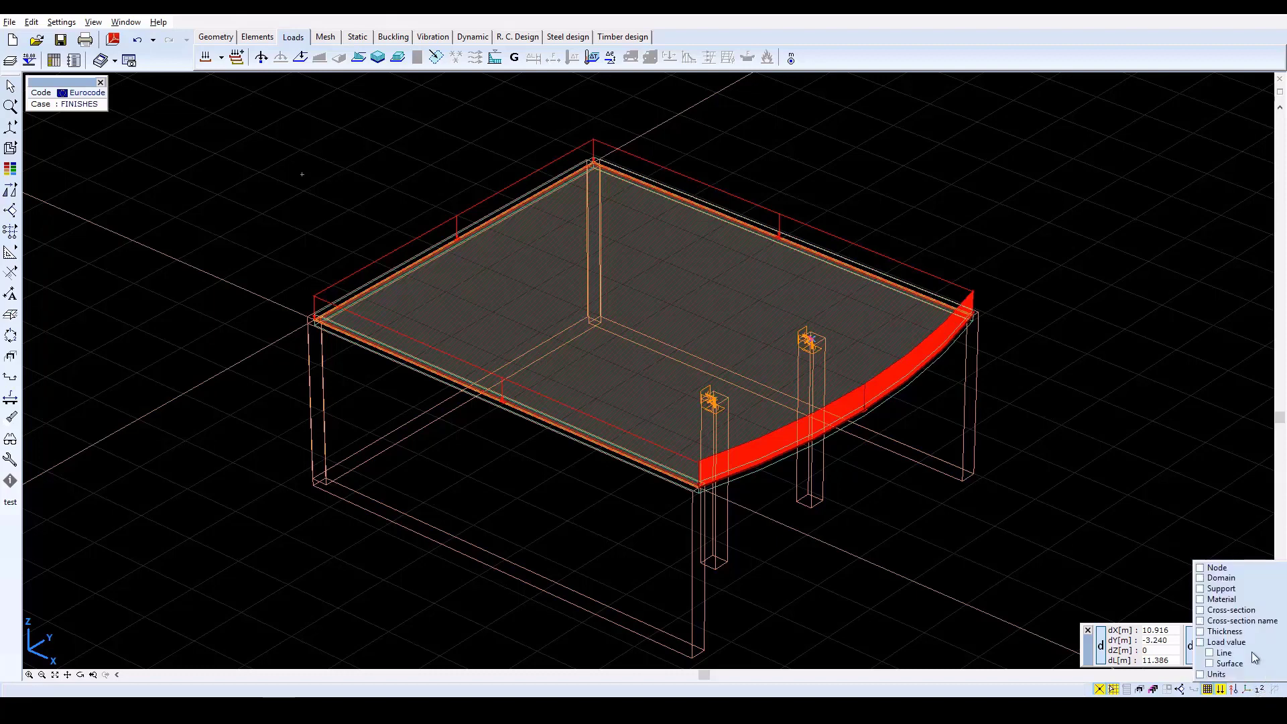
{"action": "left_click", "coordinate": [1216, 643]}
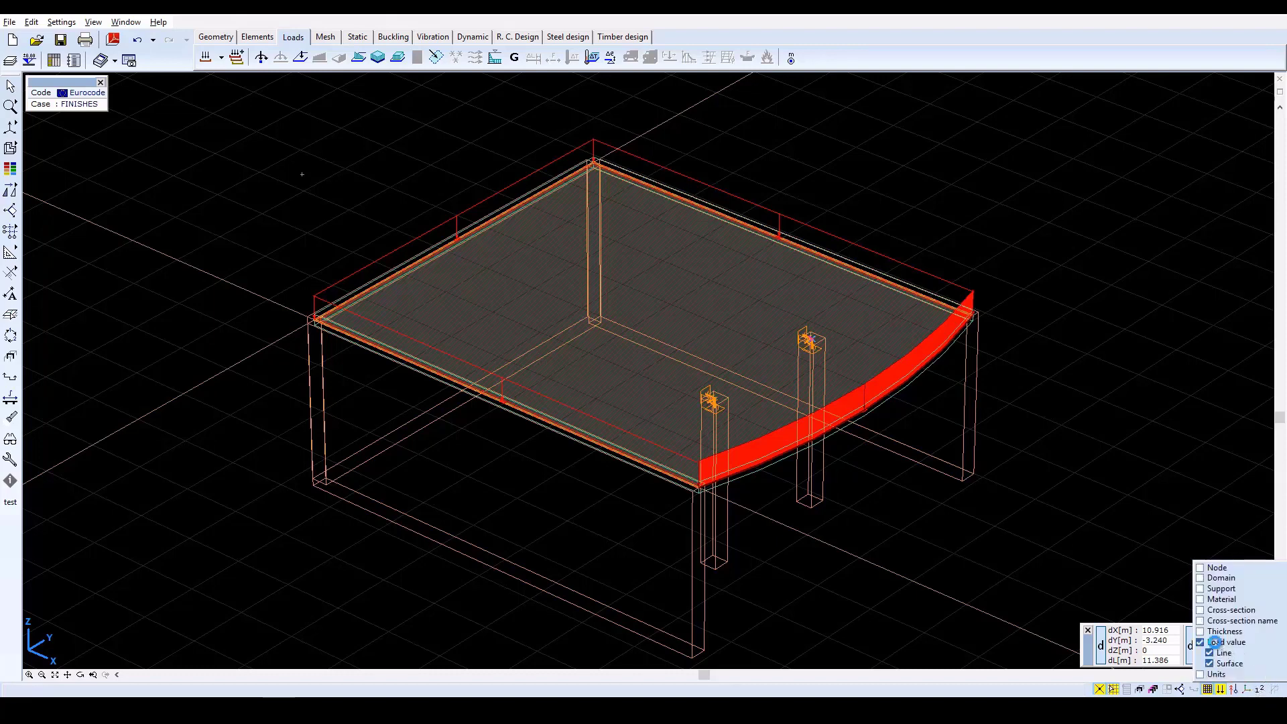
{"action": "left_click", "coordinate": [1200, 674]}
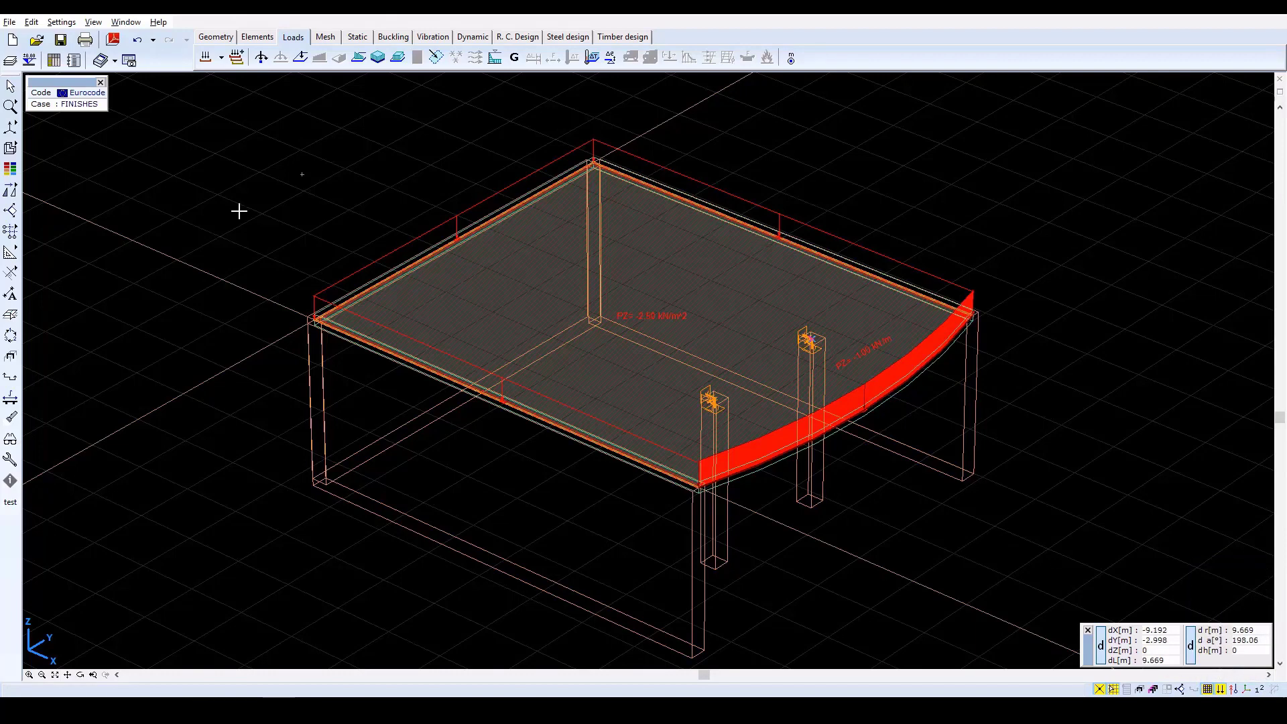
Add a third static load case named LIVE
{"action": "left_click", "coordinate": [206, 58]}
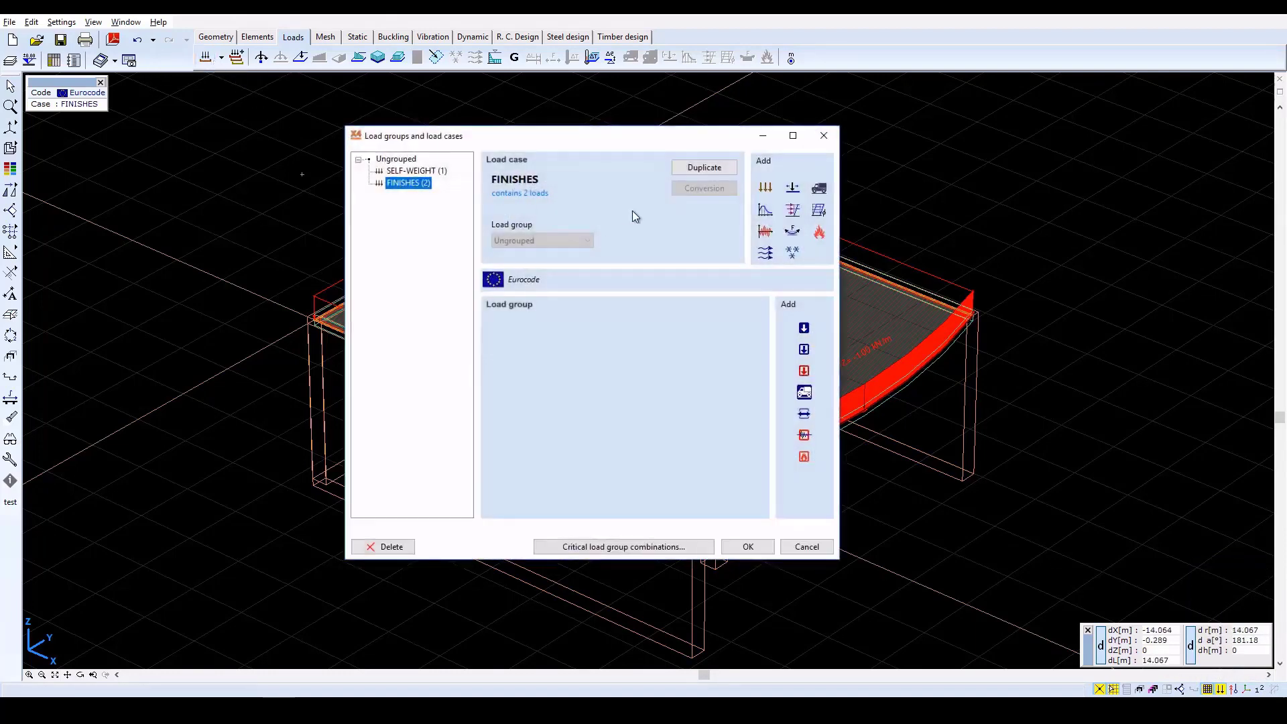
{"action": "left_click", "coordinate": [766, 188]}
{"action": "type", "text": "LIVE"}
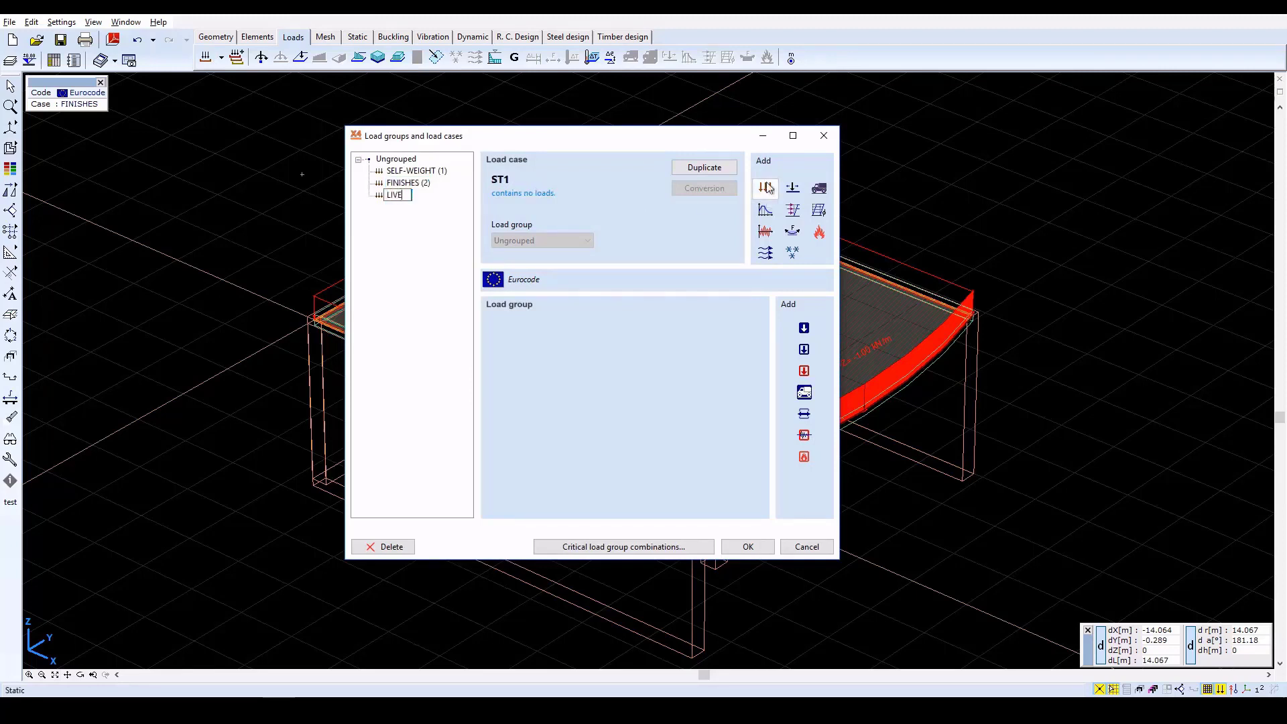
{"action": "left_click", "coordinate": [748, 547]}
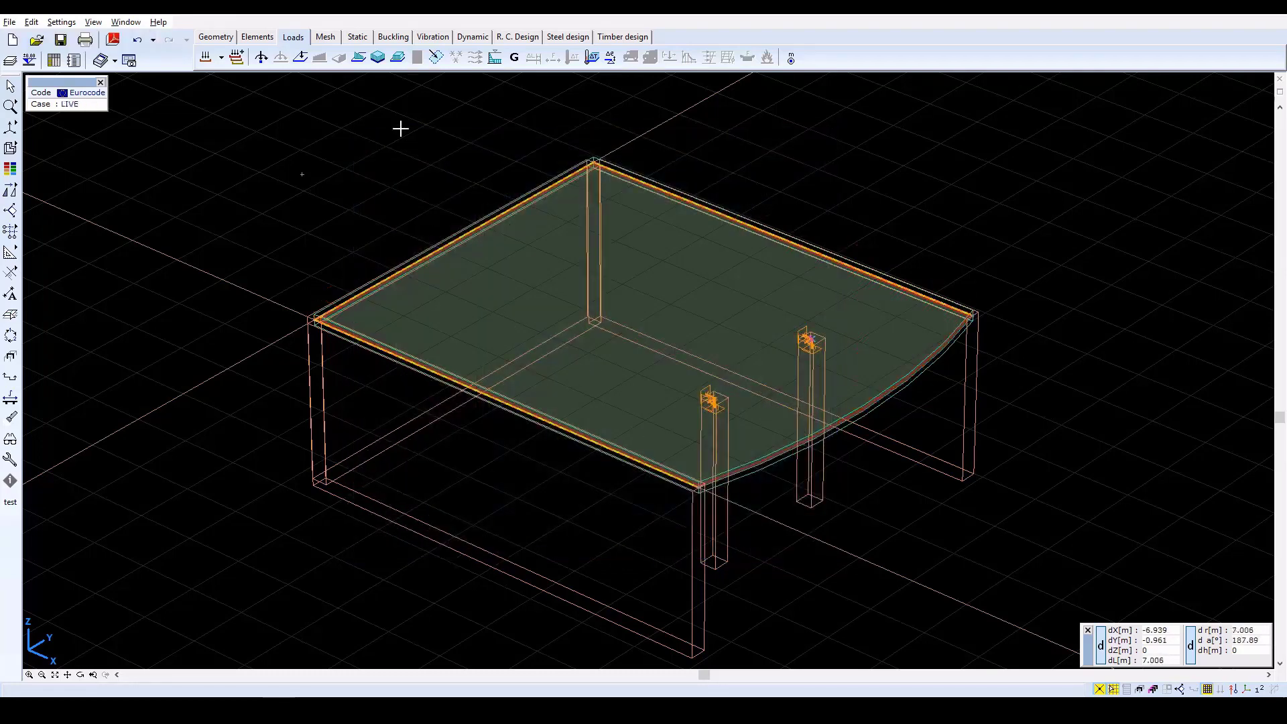
Apply a pz = -3 kN/m² distributed domain load over the slab domain in LIVE
{"action": "left_click", "coordinate": [398, 57]}
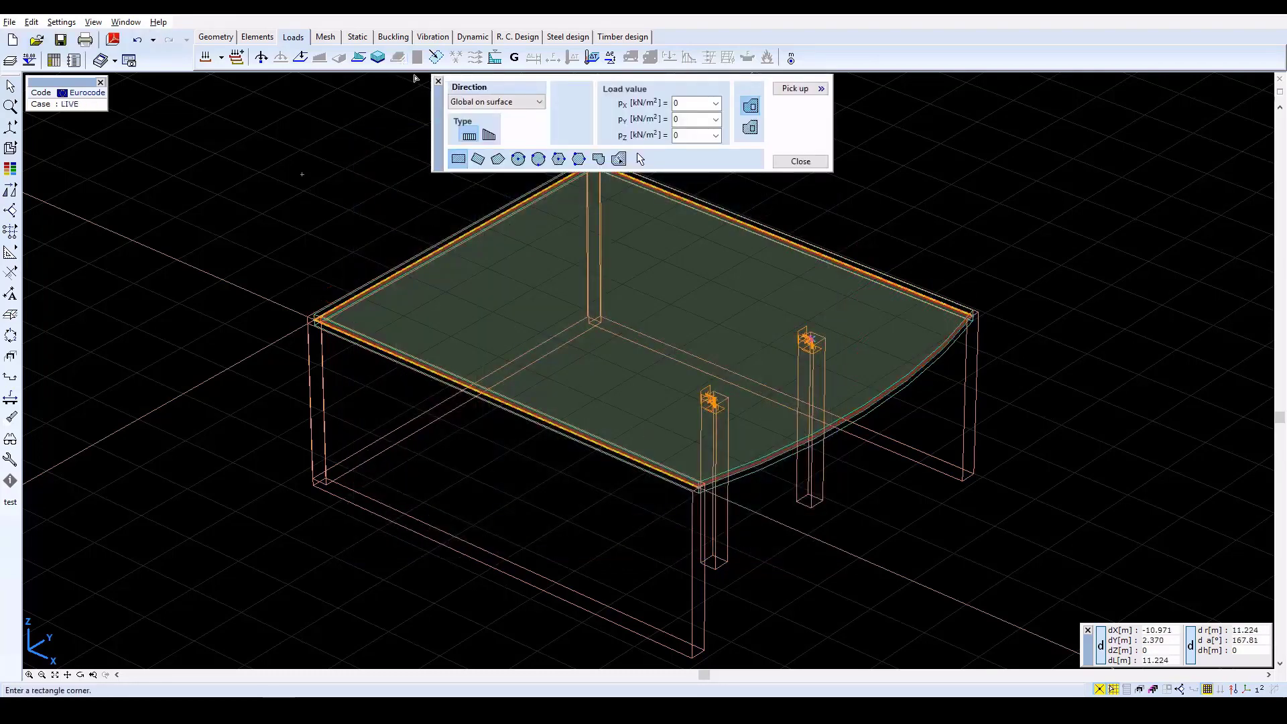
{"action": "double_click", "coordinate": [681, 136]}
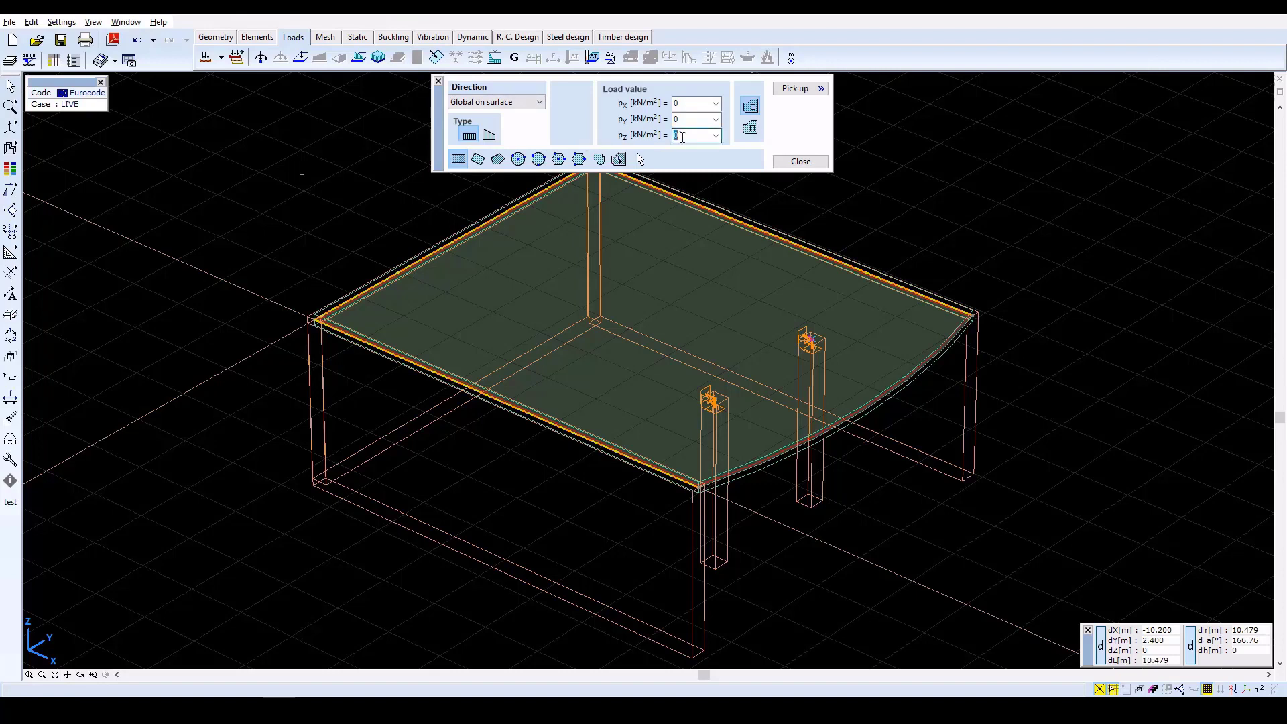
{"action": "type", "text": "-3"}
{"action": "left_click", "coordinate": [618, 160]}
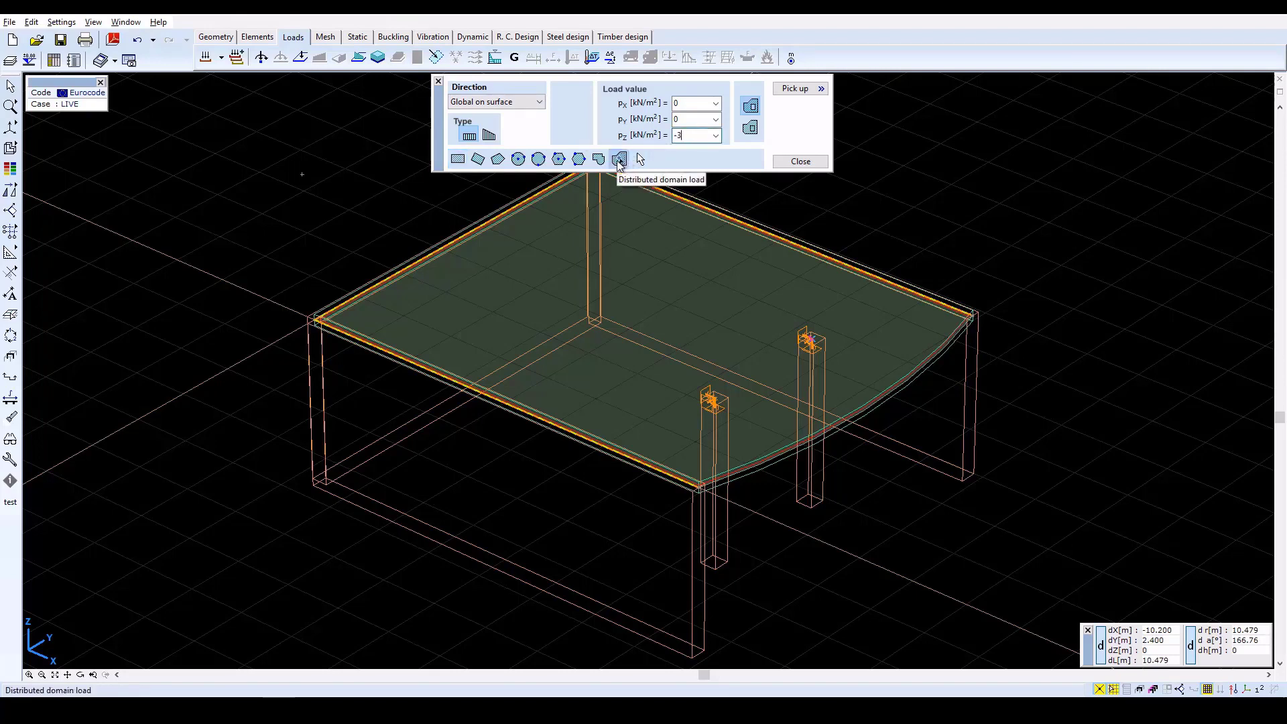
{"action": "left_click", "coordinate": [509, 260]}
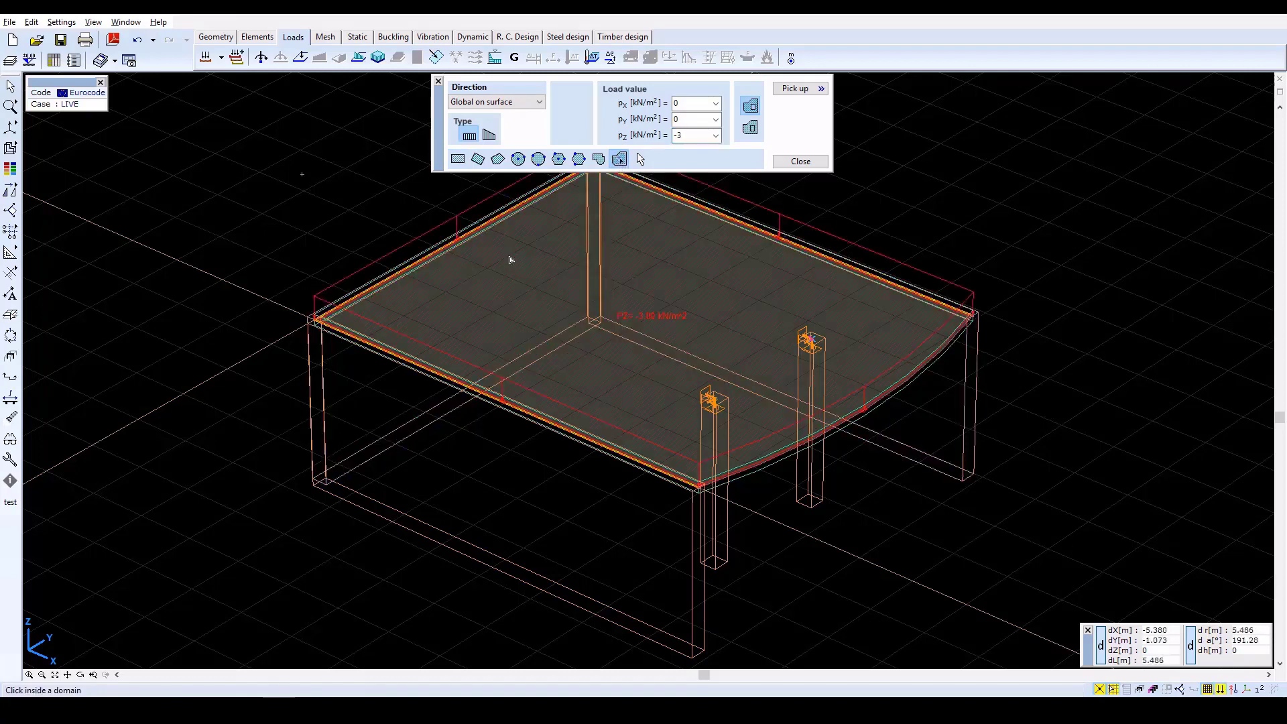
{"action": "left_click", "coordinate": [801, 161]}
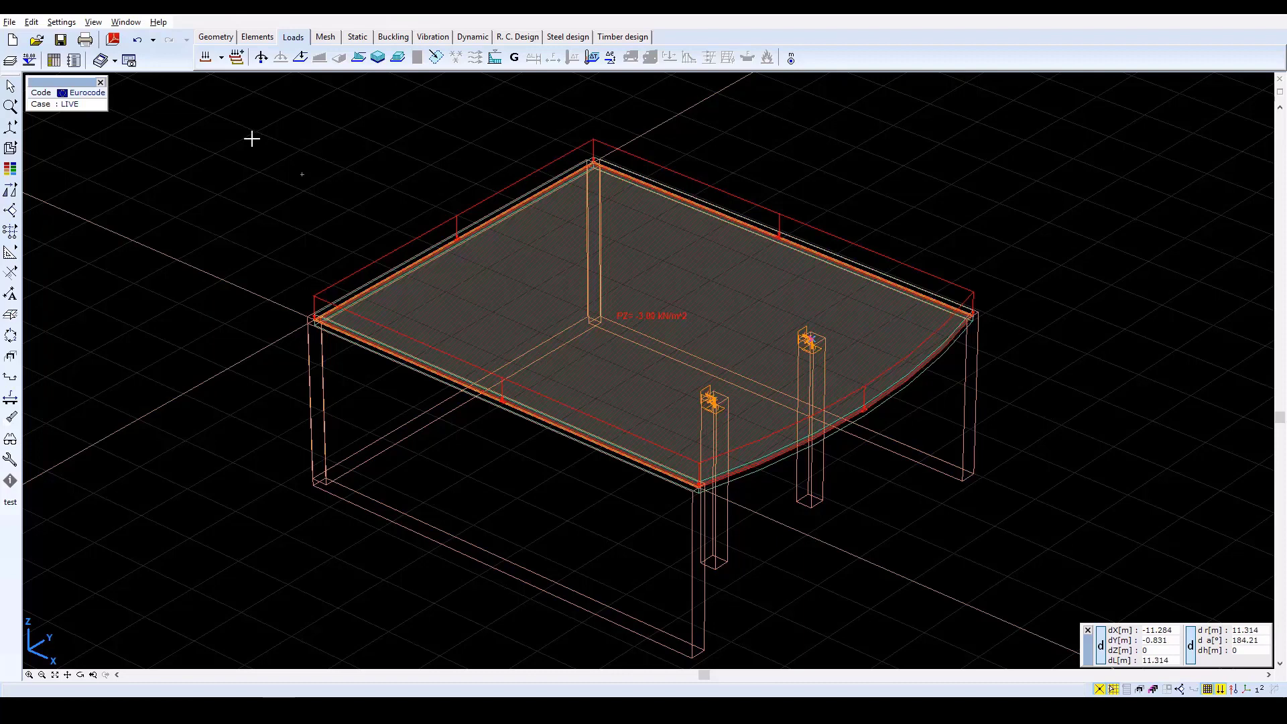
Add combination Co #1 with factors 1.00 self-weight, 1.00 finishes and 0.30 live
{"action": "left_click", "coordinate": [238, 59]}
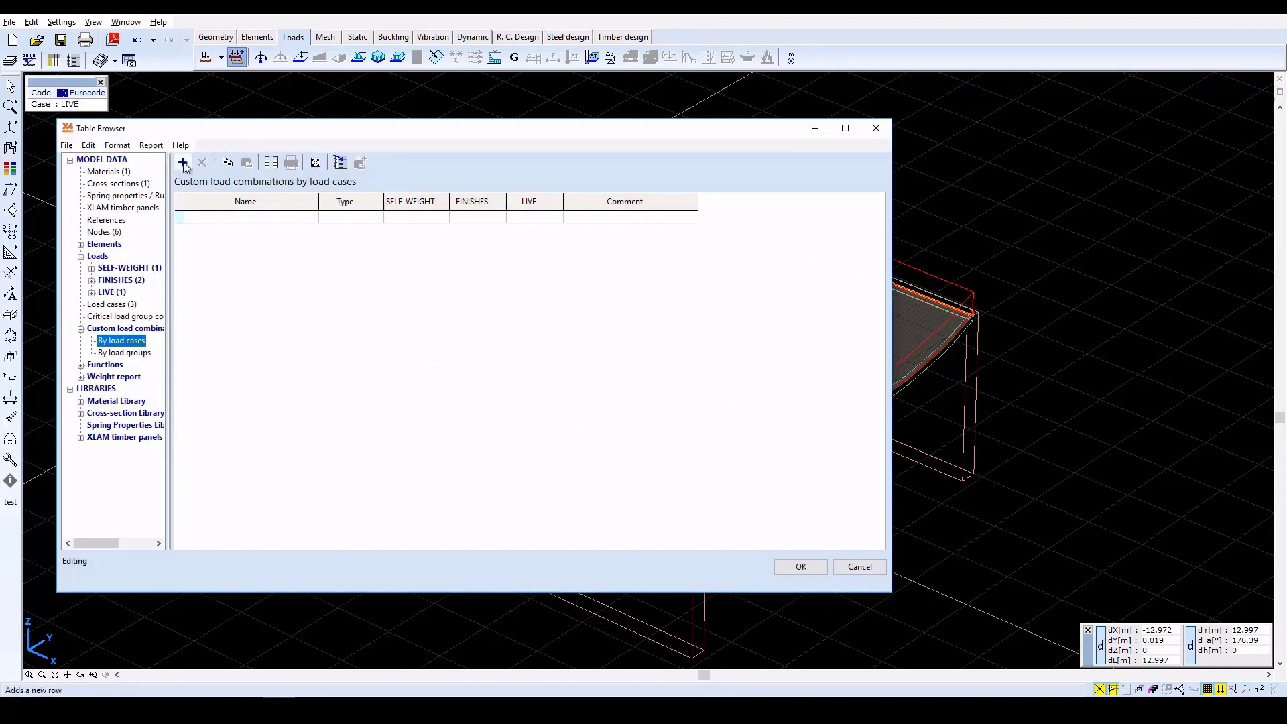
{"action": "left_click", "coordinate": [183, 163]}
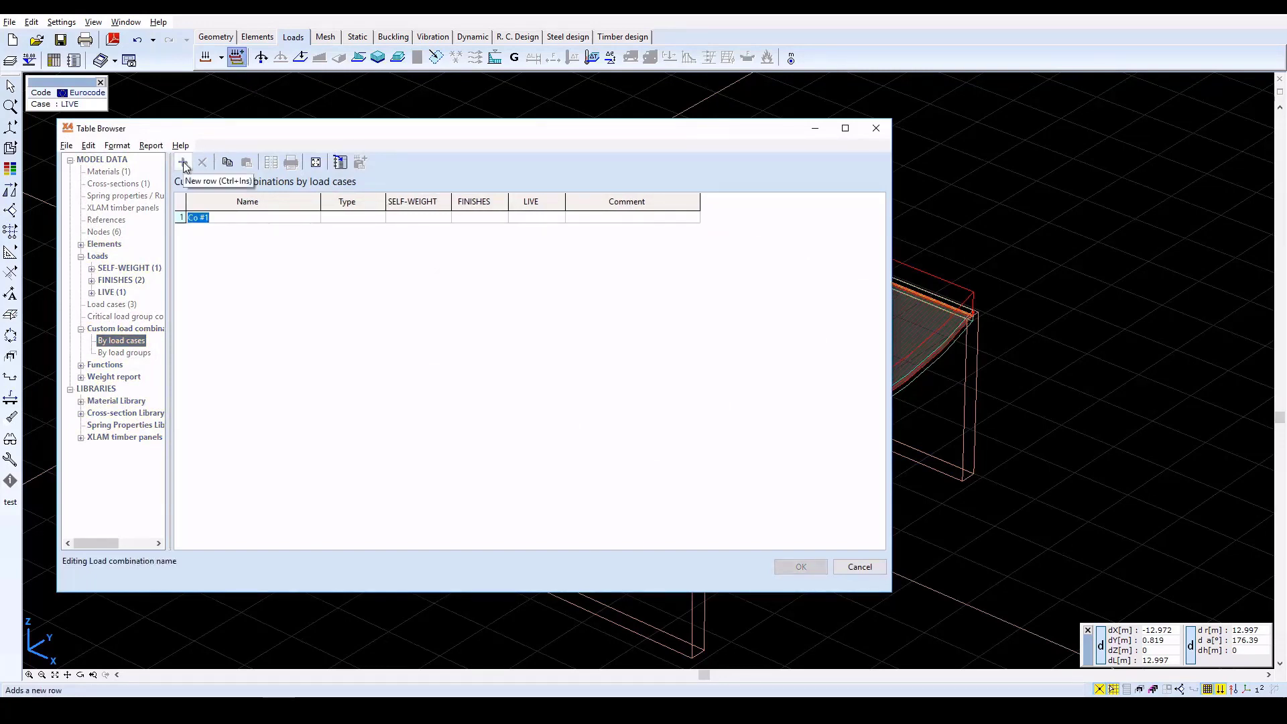
{"action": "key", "text": "Tab"}
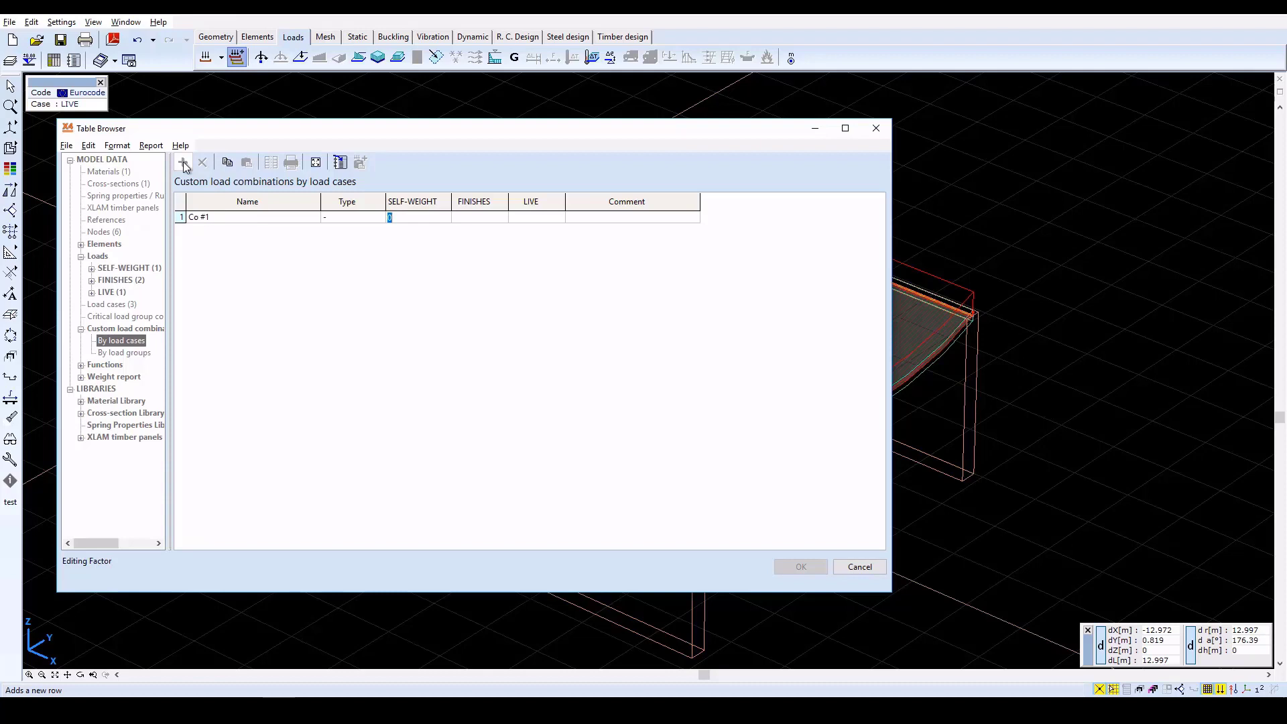
{"action": "type", "text": "1"}
{"action": "key", "text": "Tab"}
{"action": "type", "text": "1"}
{"action": "key", "text": "Tab"}
{"action": "type", "text": "0.3"}
{"action": "key", "text": "Tab"}
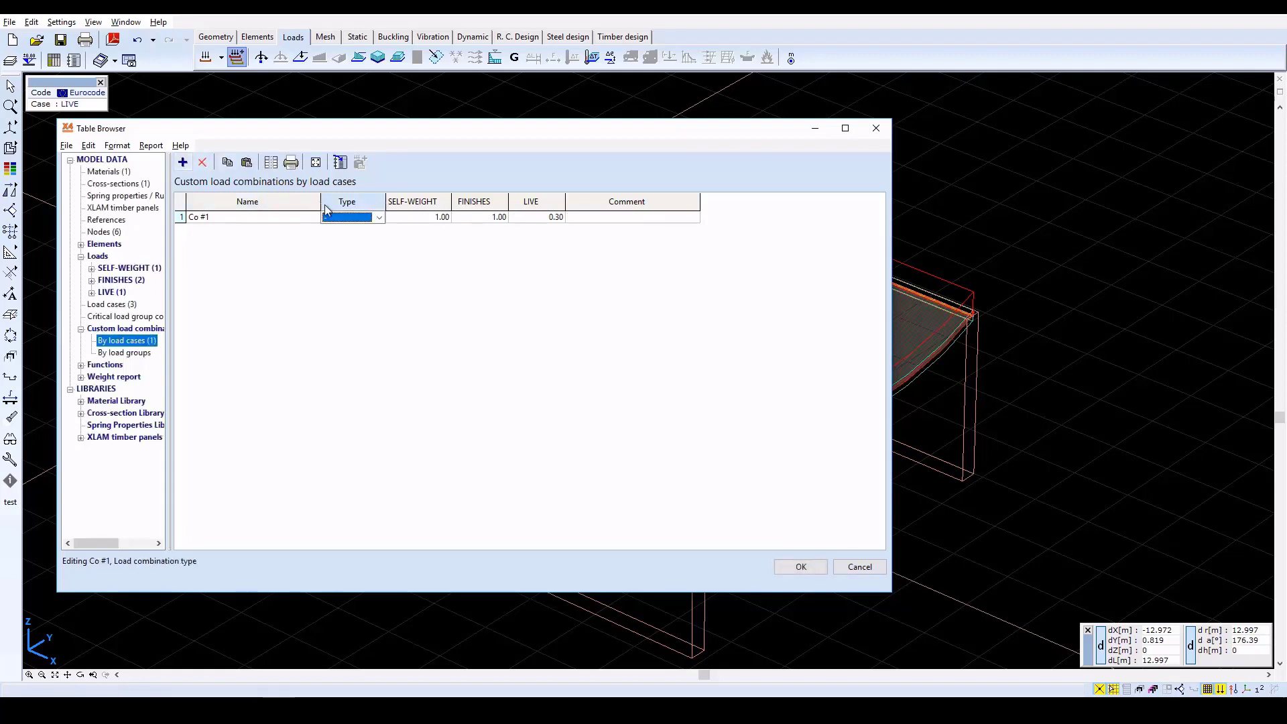
Set the type of Co #1 to SLS Quasi-permanent
{"action": "left_click", "coordinate": [372, 218]}
{"action": "left_click", "coordinate": [379, 218]}
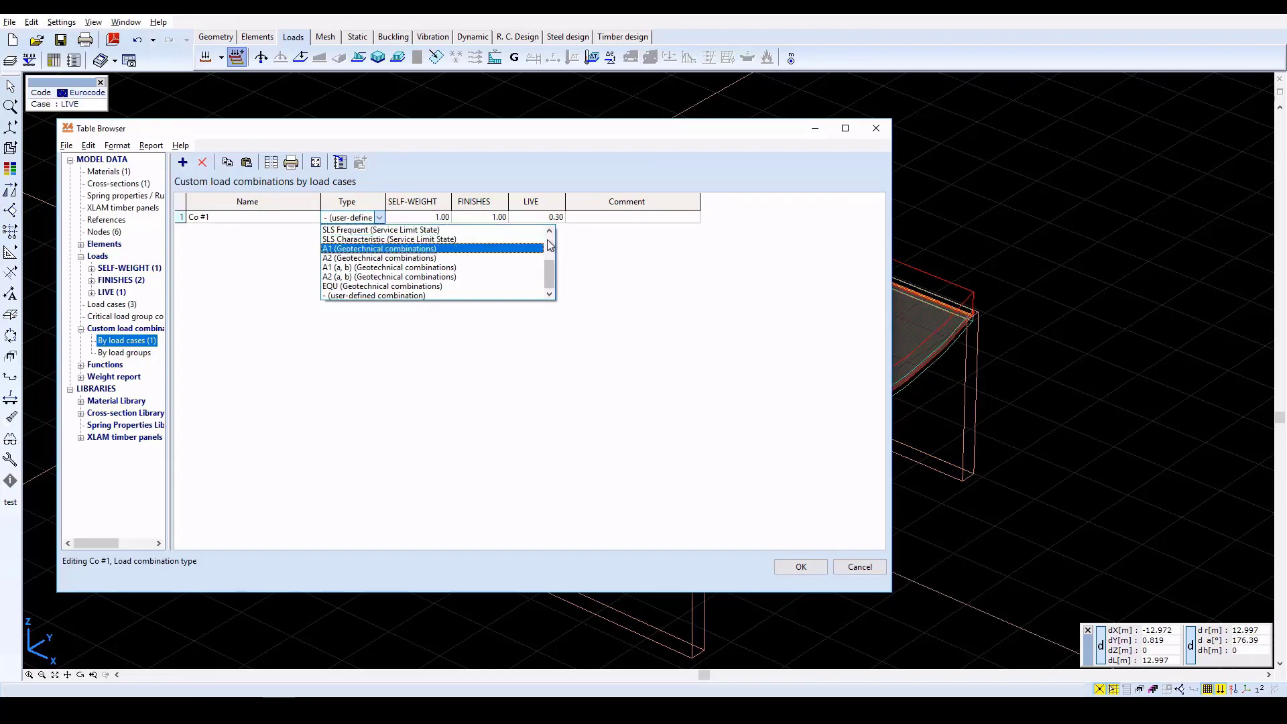
{"action": "scroll", "coordinate": [550, 245], "scroll_direction": "up", "scroll_amount": 3}
{"action": "left_click", "coordinate": [457, 286]}
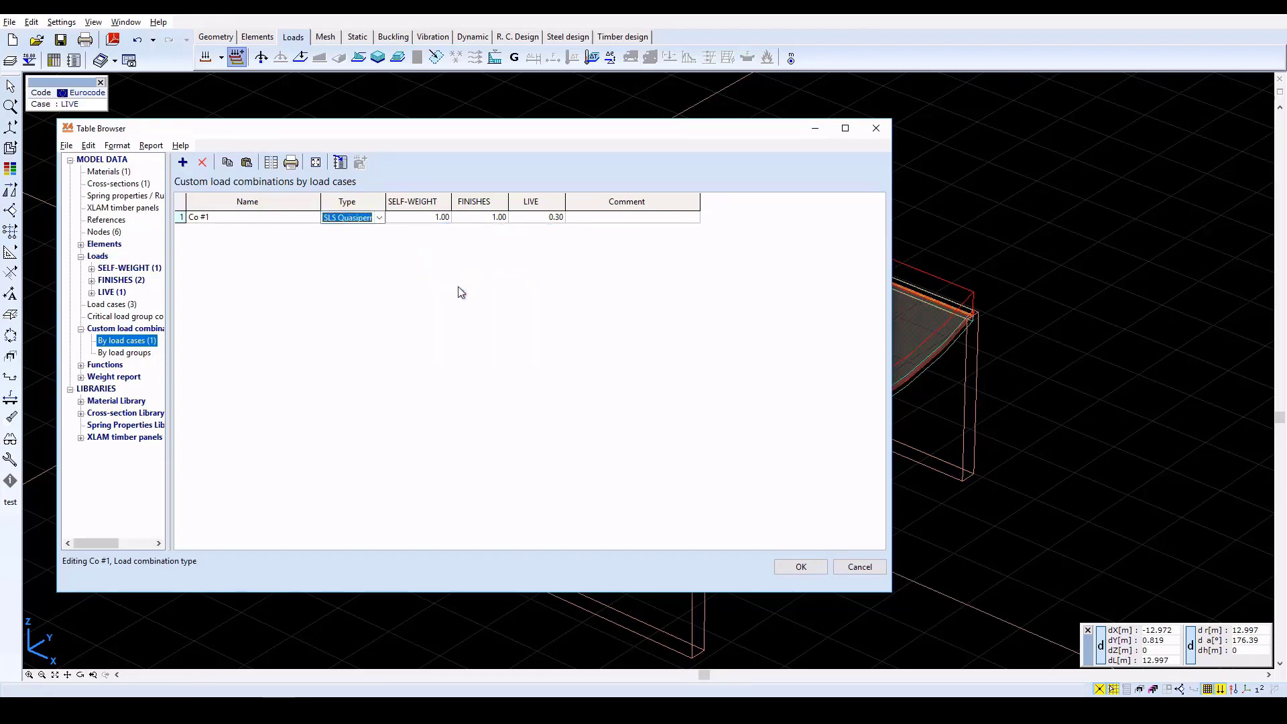
Add combination Co #2 with factors 1.35 self-weight, 1.35 finishes and 1.50 live
{"action": "left_click", "coordinate": [181, 165]}
{"action": "left_click", "coordinate": [389, 229]}
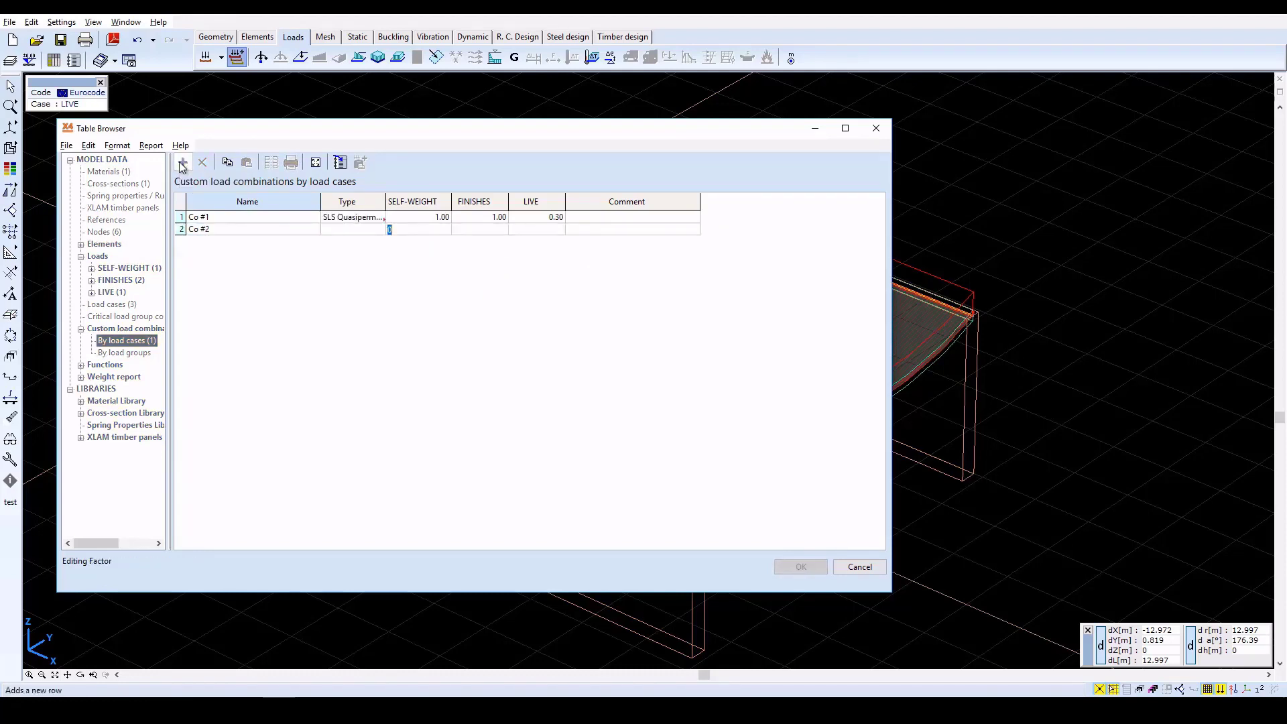
{"action": "type", "text": "1.35"}
{"action": "key", "text": "Tab"}
{"action": "type", "text": "1.35"}
{"action": "key", "text": "Tab"}
{"action": "type", "text": "1.5"}
{"action": "key", "text": "Tab"}
{"action": "key", "text": "Return"}
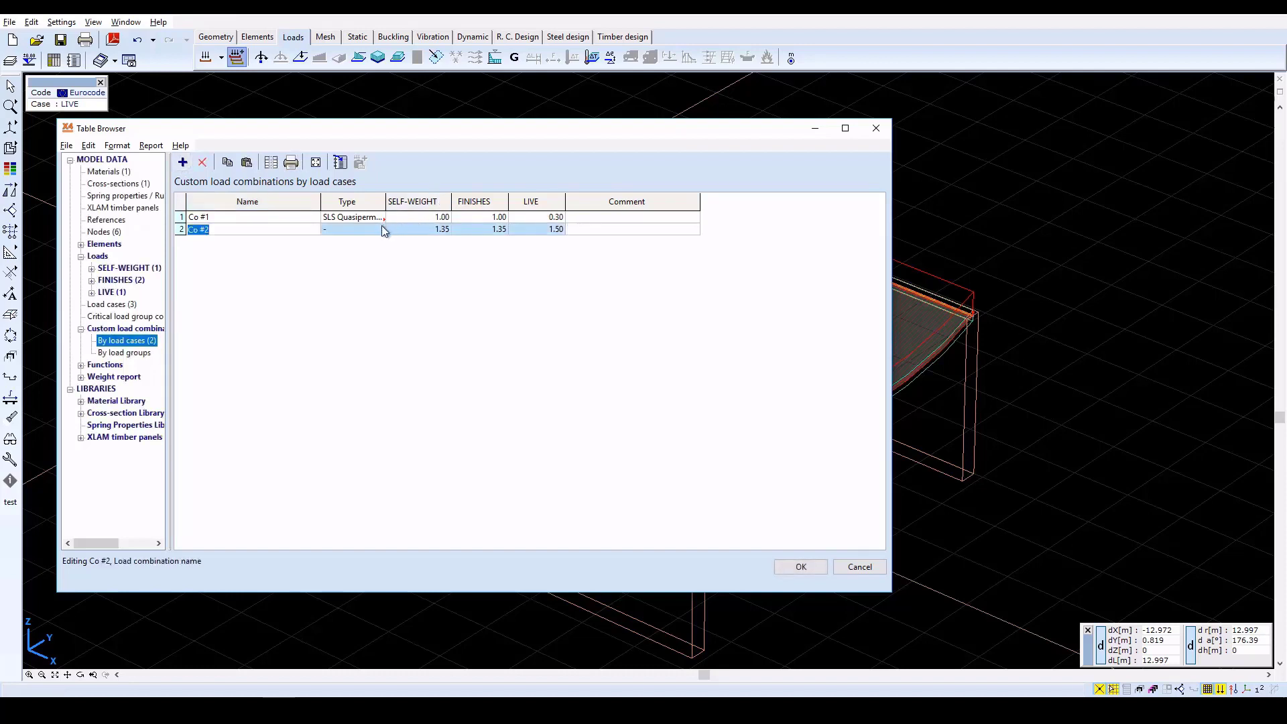
Make Co #2 a ULS combination and save the load combinations table
{"action": "left_click", "coordinate": [384, 230]}
{"action": "left_click", "coordinate": [379, 229]}
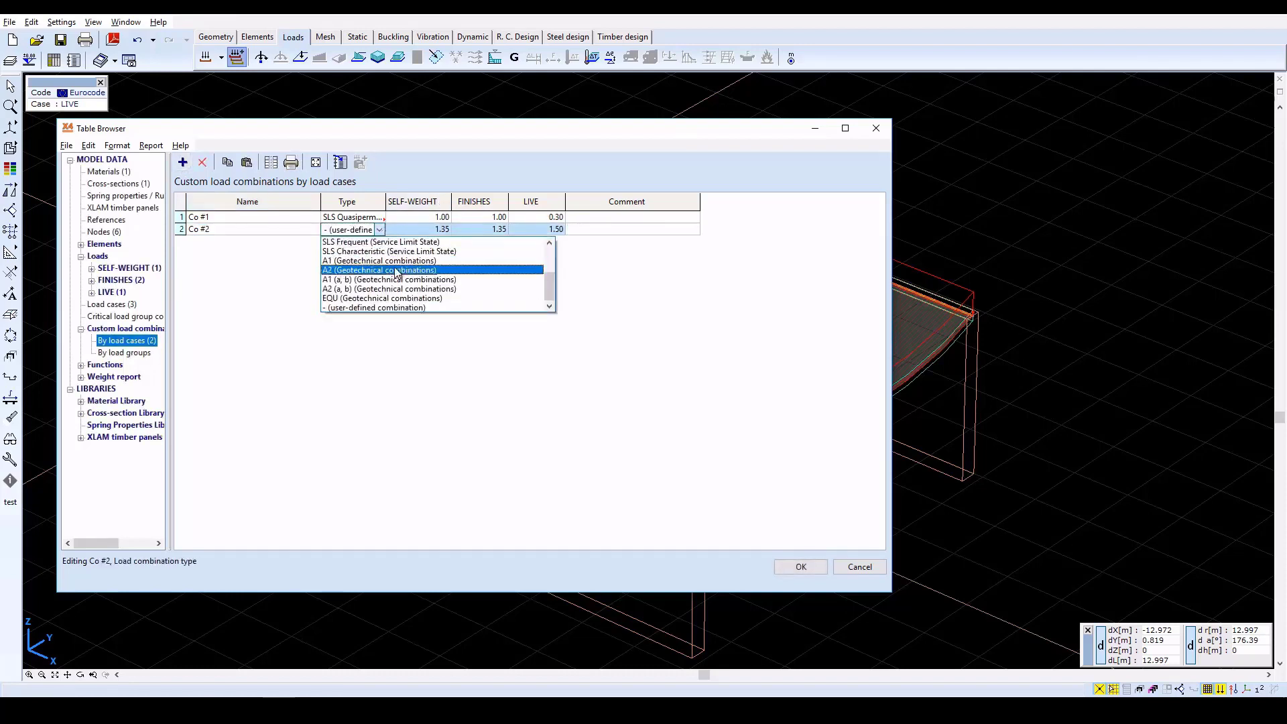
{"action": "scroll", "coordinate": [397, 272], "scroll_direction": "up", "scroll_amount": 3}
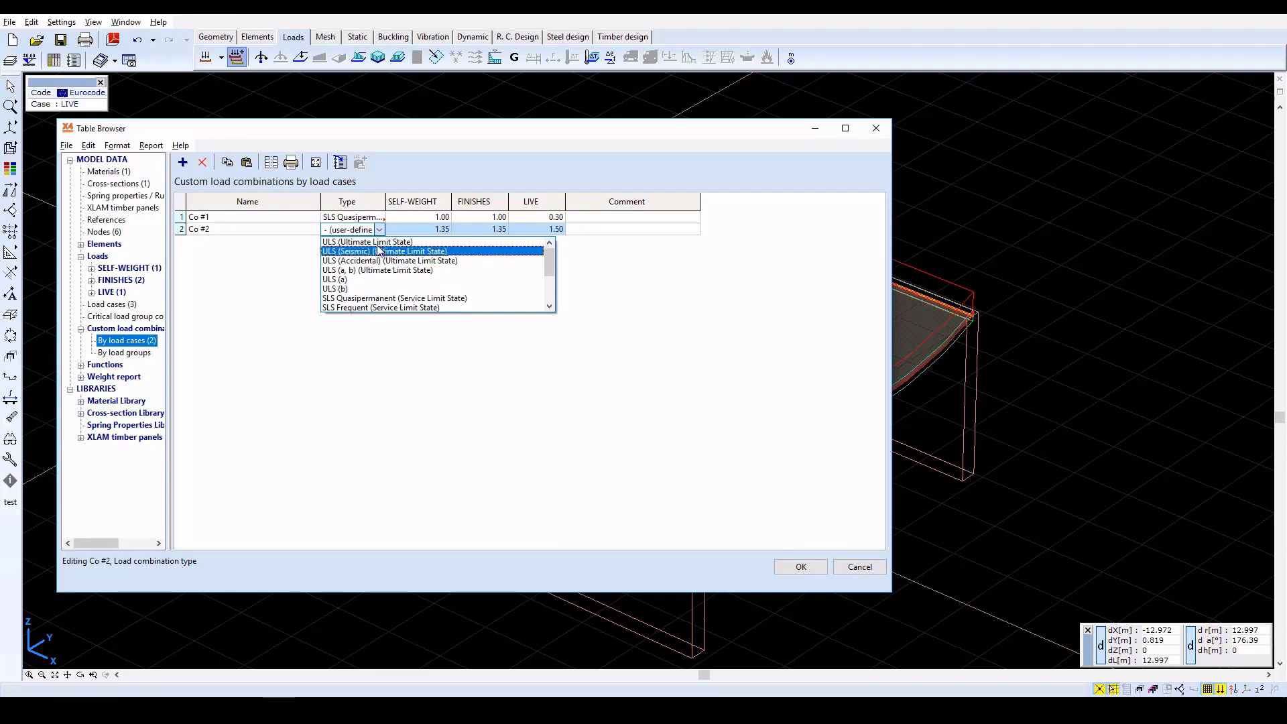
{"action": "left_click", "coordinate": [375, 243]}
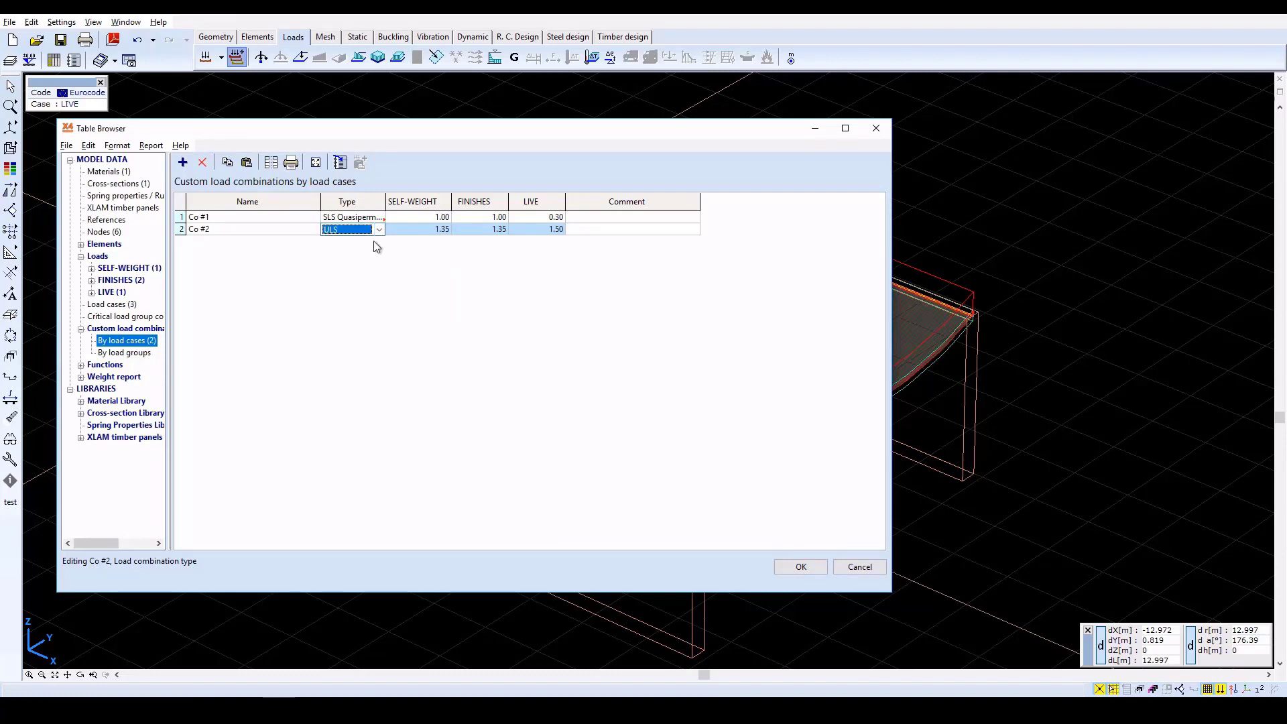
{"action": "key", "text": "Tab"}
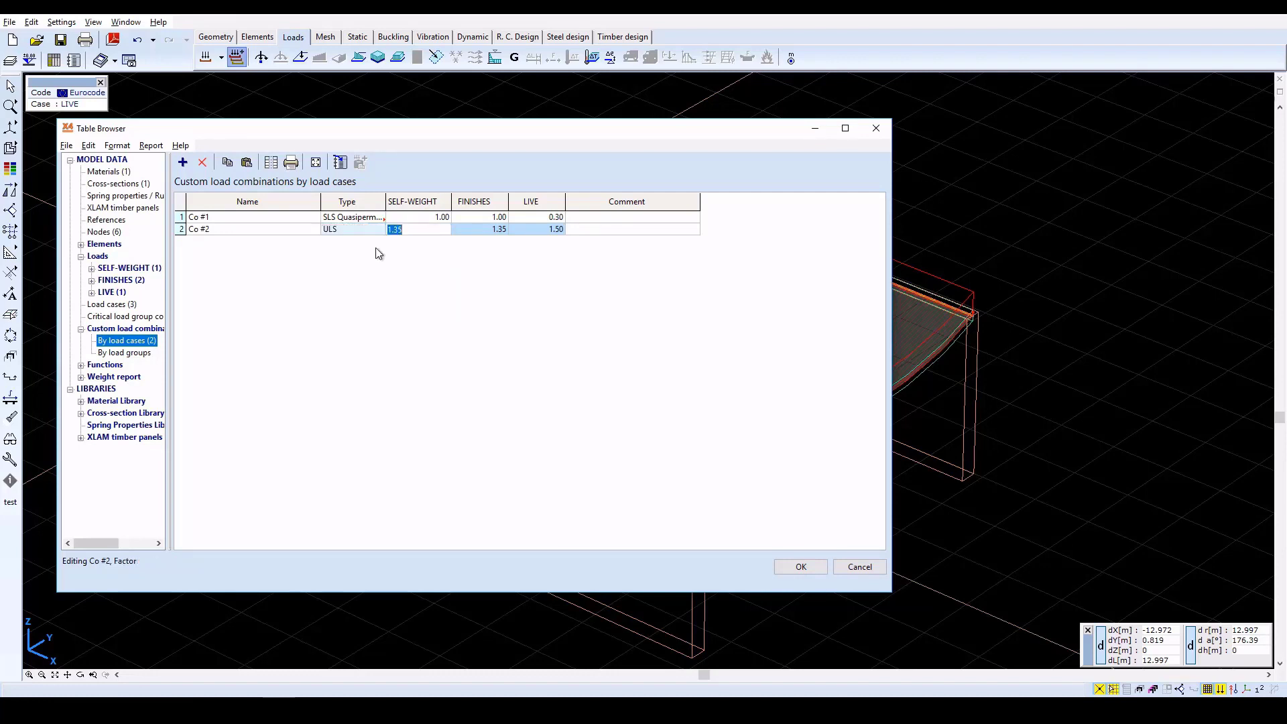
{"action": "left_click", "coordinate": [797, 567]}
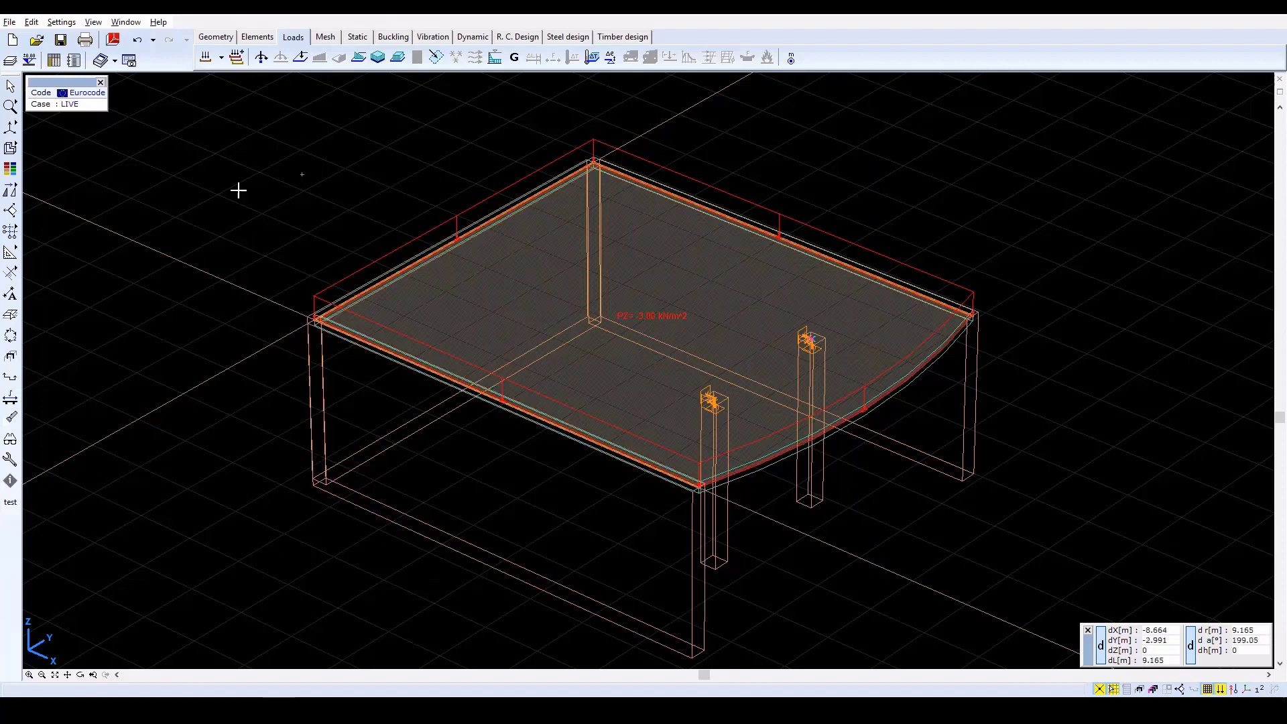
Select the slab domain for domain meshing to bring up the Meshing parameters dialog
{"action": "left_click", "coordinate": [325, 38]}
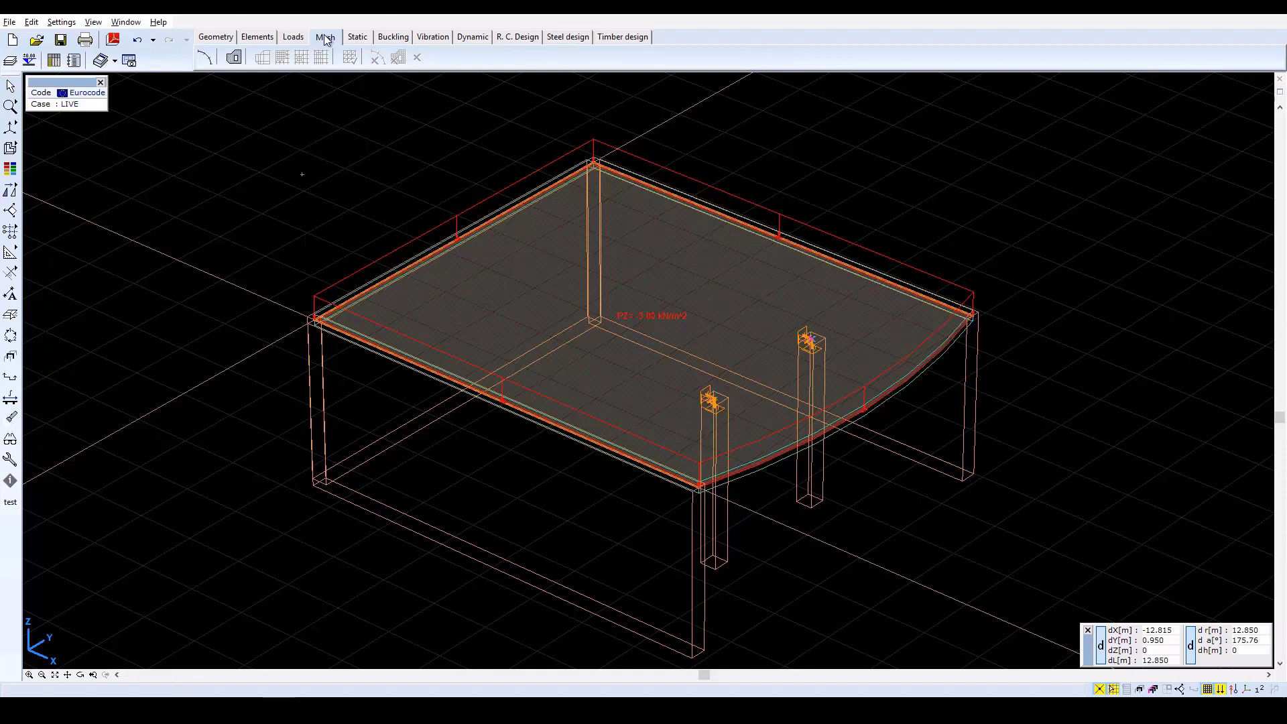
{"action": "left_click", "coordinate": [234, 59]}
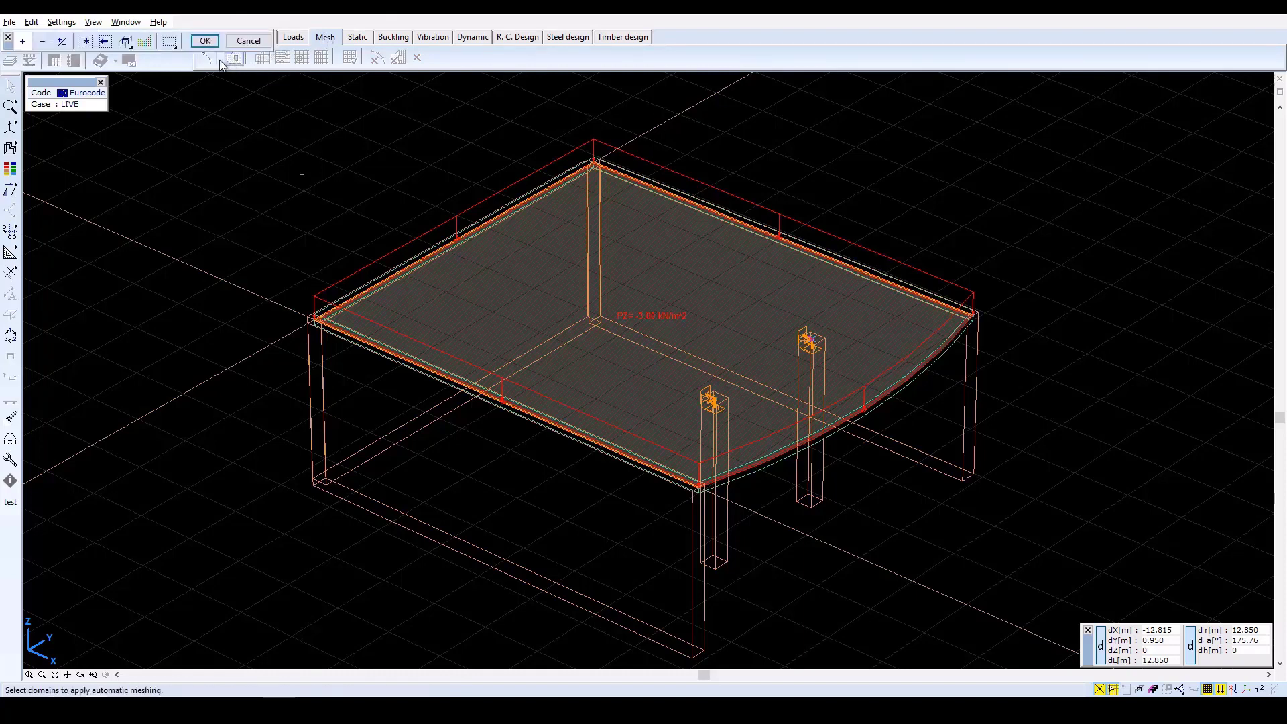
{"action": "left_click", "coordinate": [396, 283]}
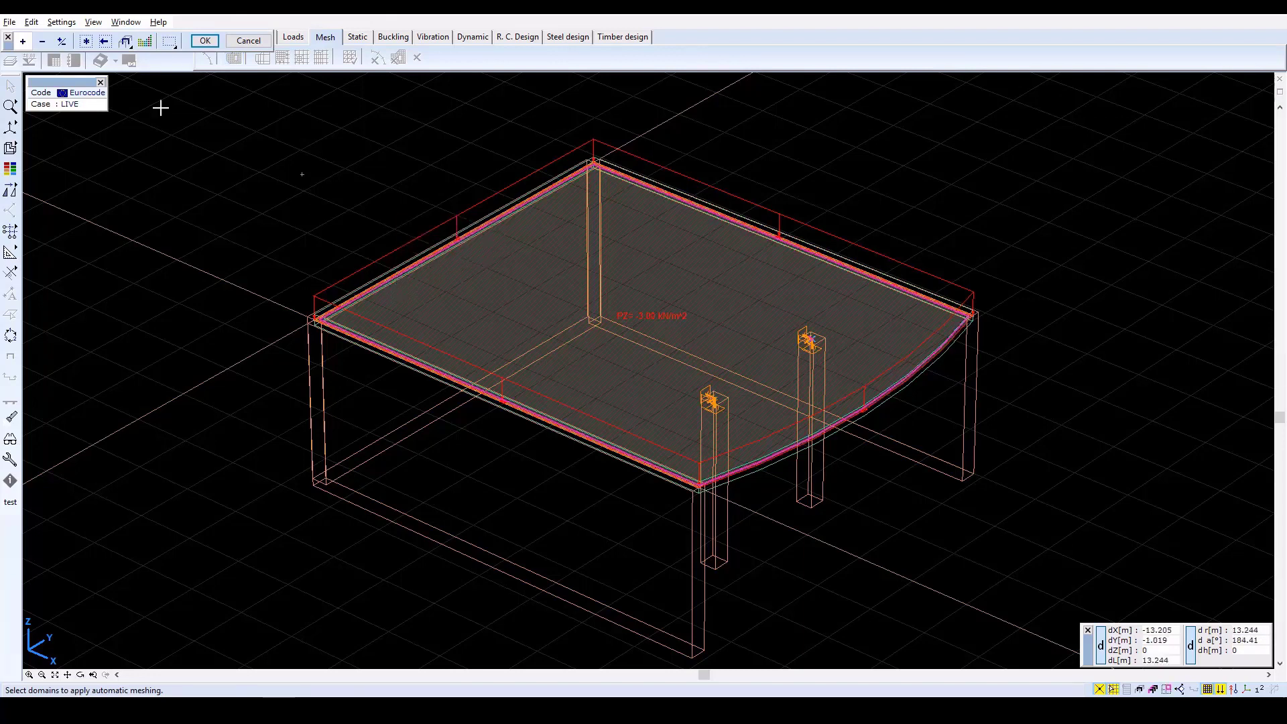
{"action": "left_click", "coordinate": [208, 41]}
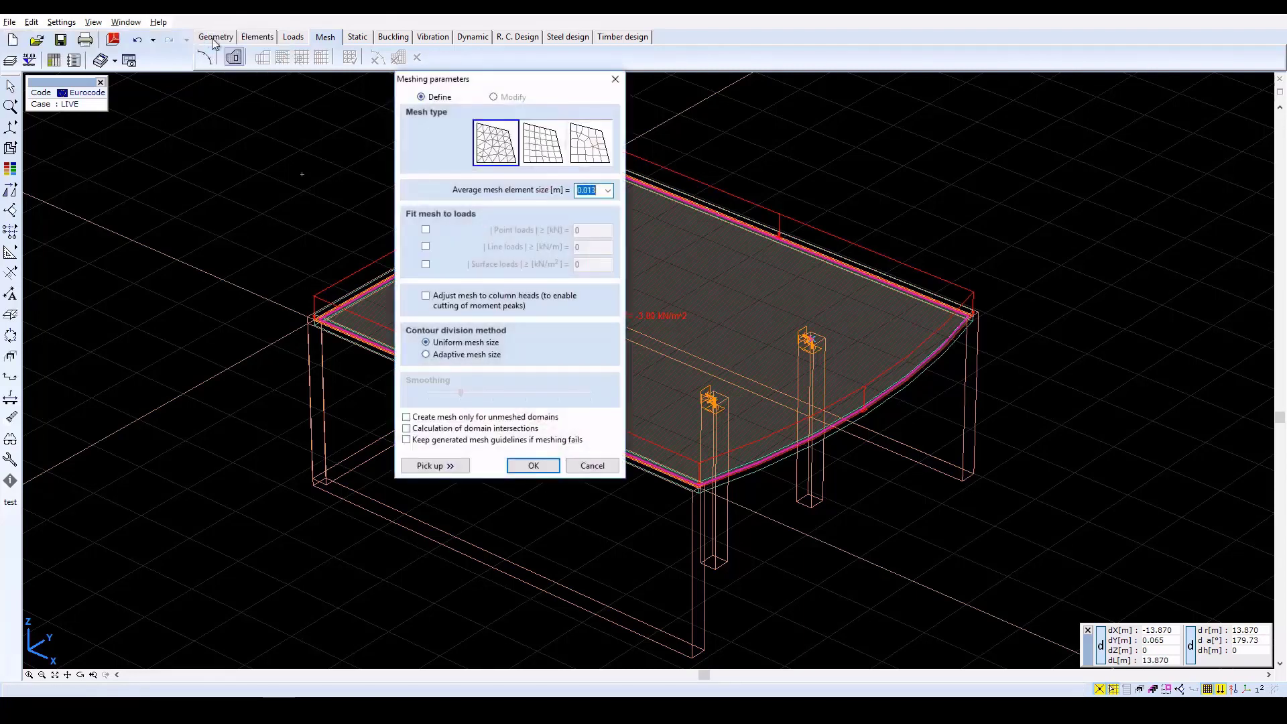
Generate a 0.65 m quadrilateral mesh fitted to point, line and surface loads
{"action": "left_click", "coordinate": [542, 161]}
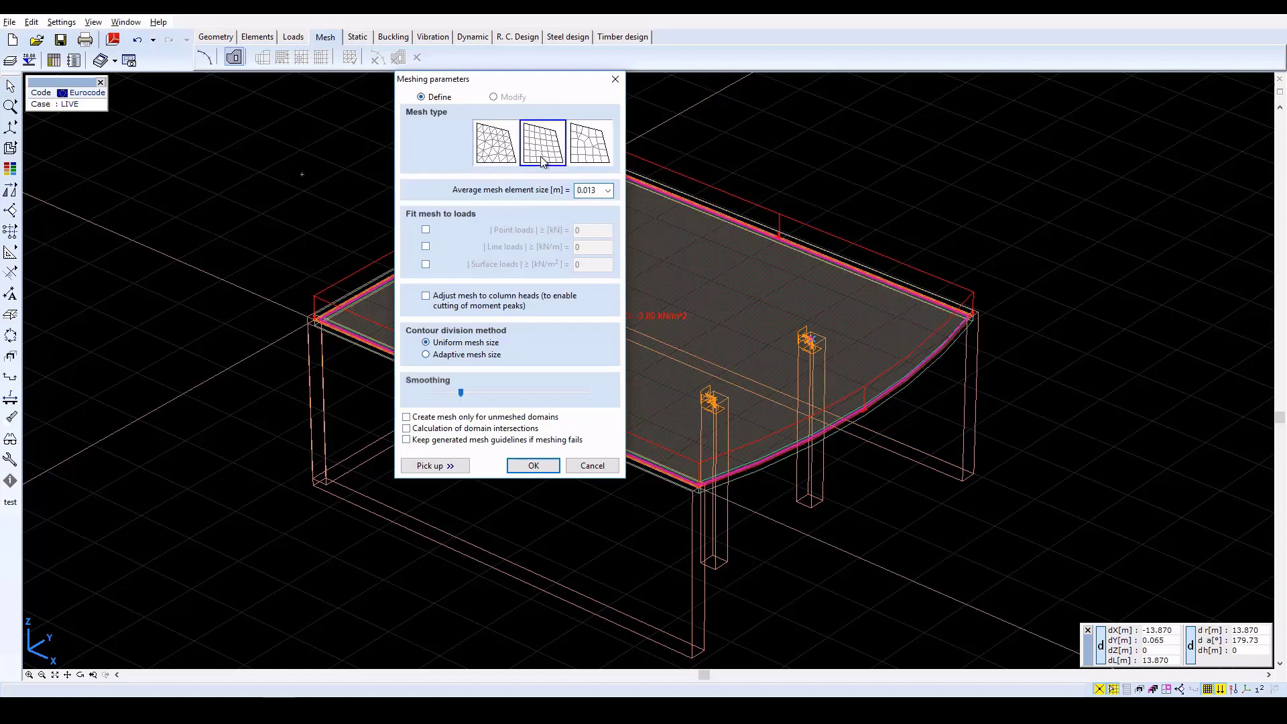
{"action": "double_click", "coordinate": [598, 191]}
{"action": "type", "text": "0"}
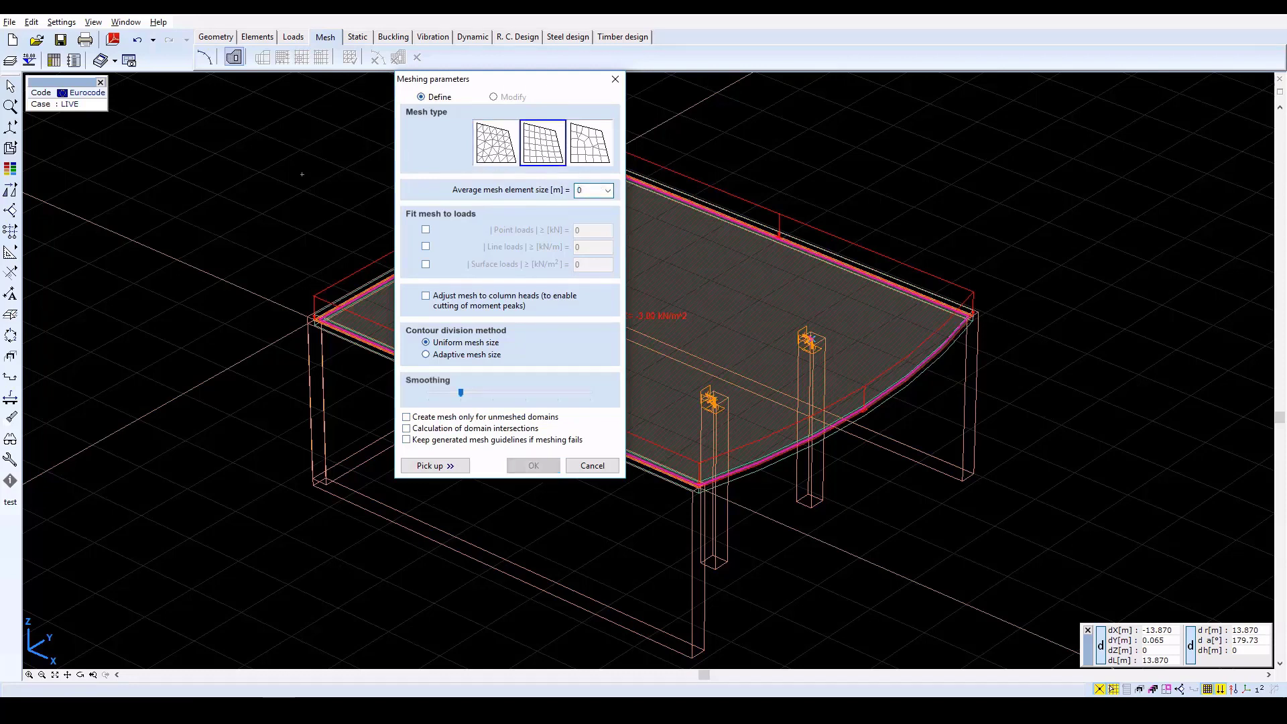
{"action": "type", "text": ".65"}
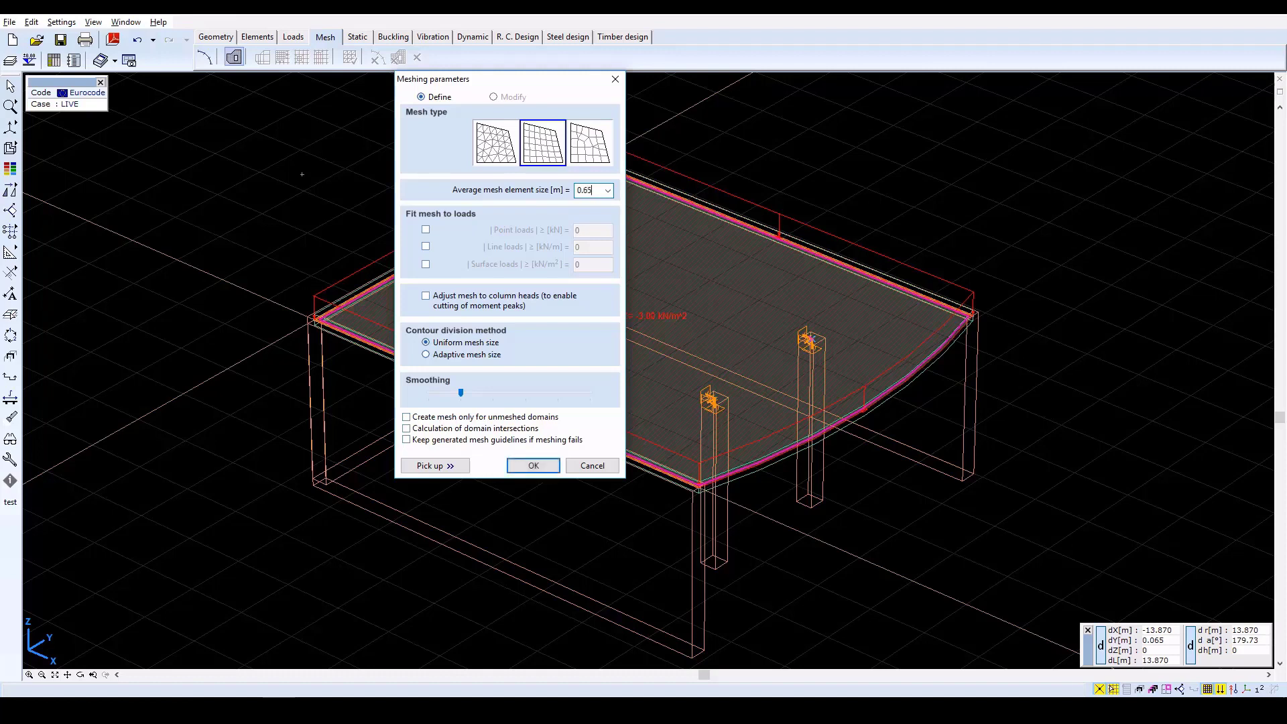
{"action": "left_click", "coordinate": [426, 230]}
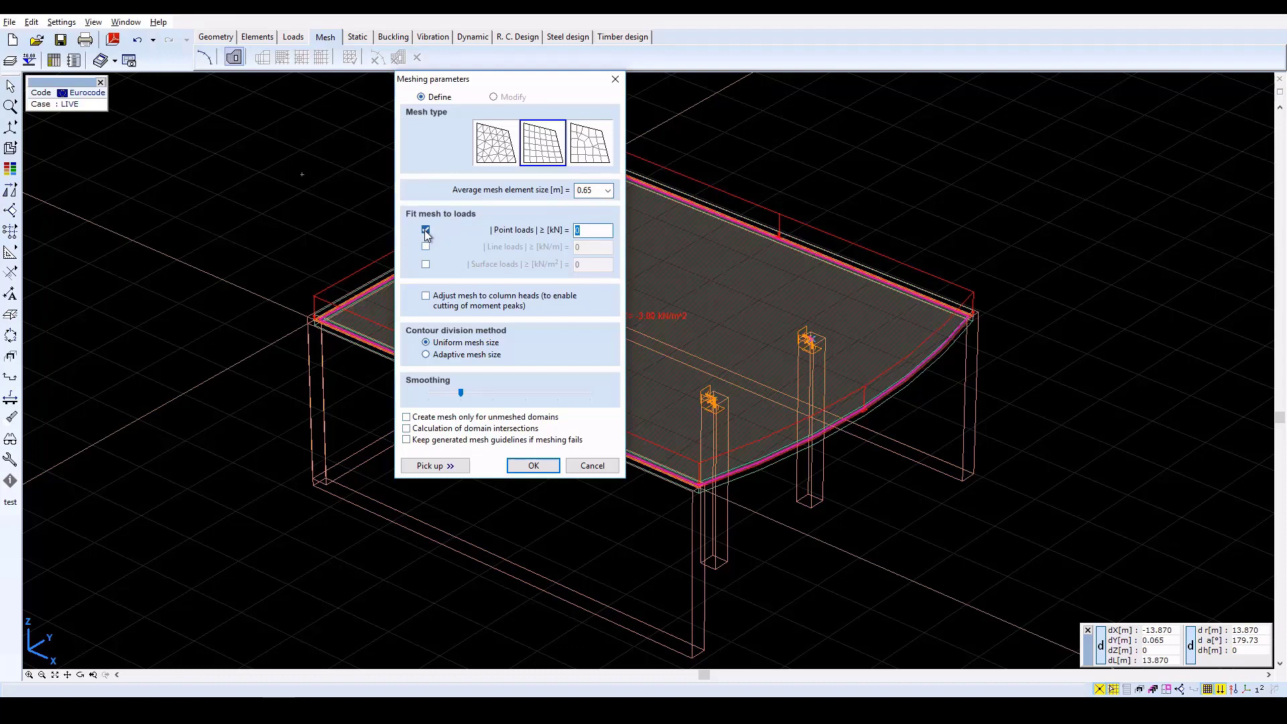
{"action": "left_click", "coordinate": [426, 247]}
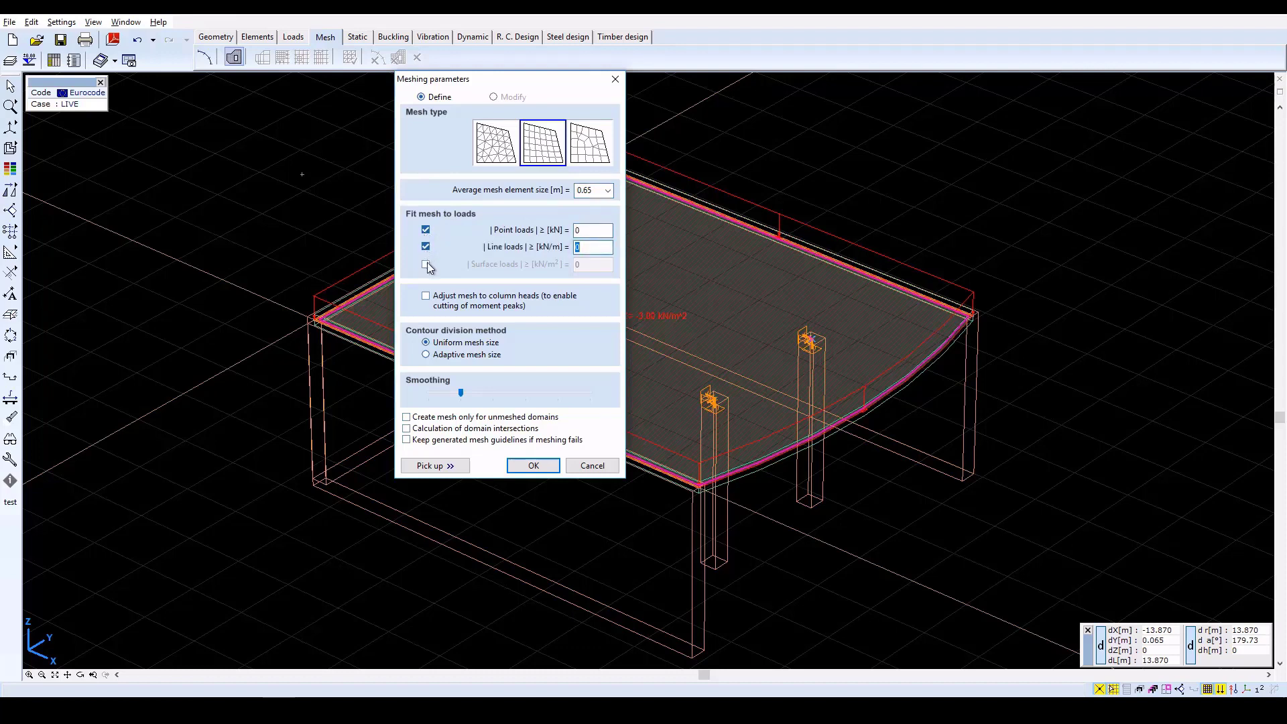
{"action": "left_click", "coordinate": [426, 265]}
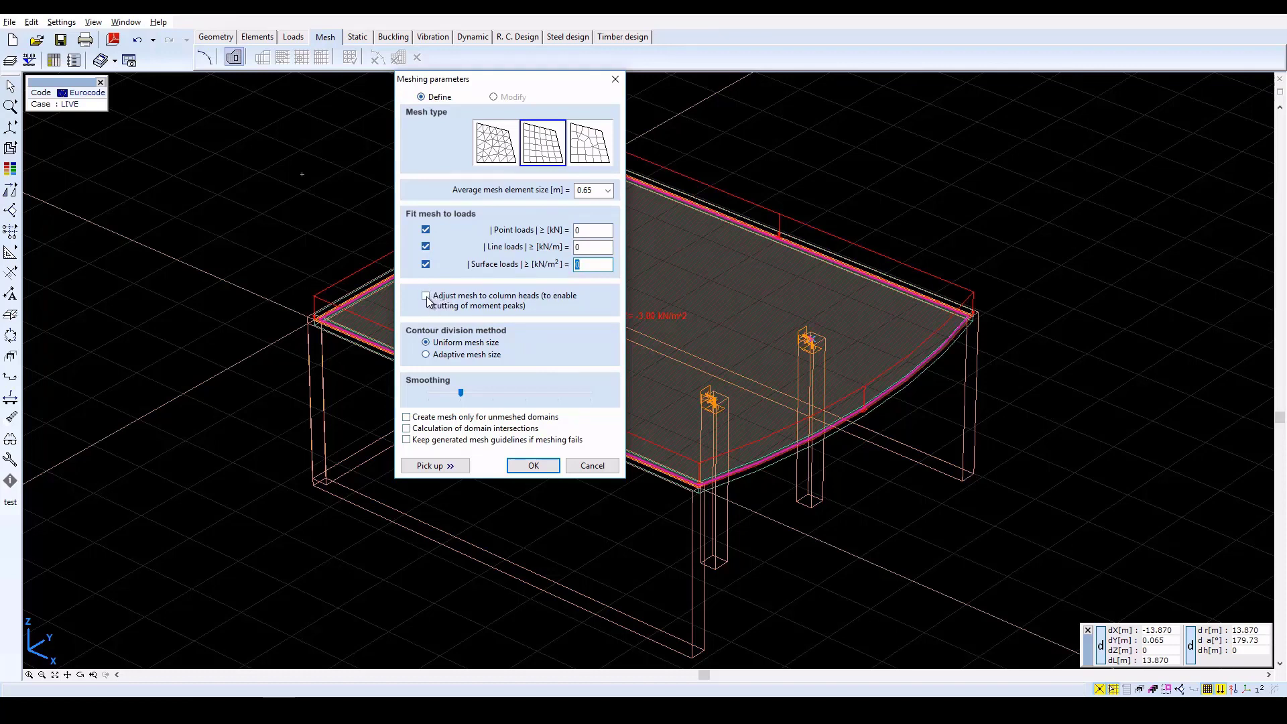
{"action": "left_click", "coordinate": [533, 465]}
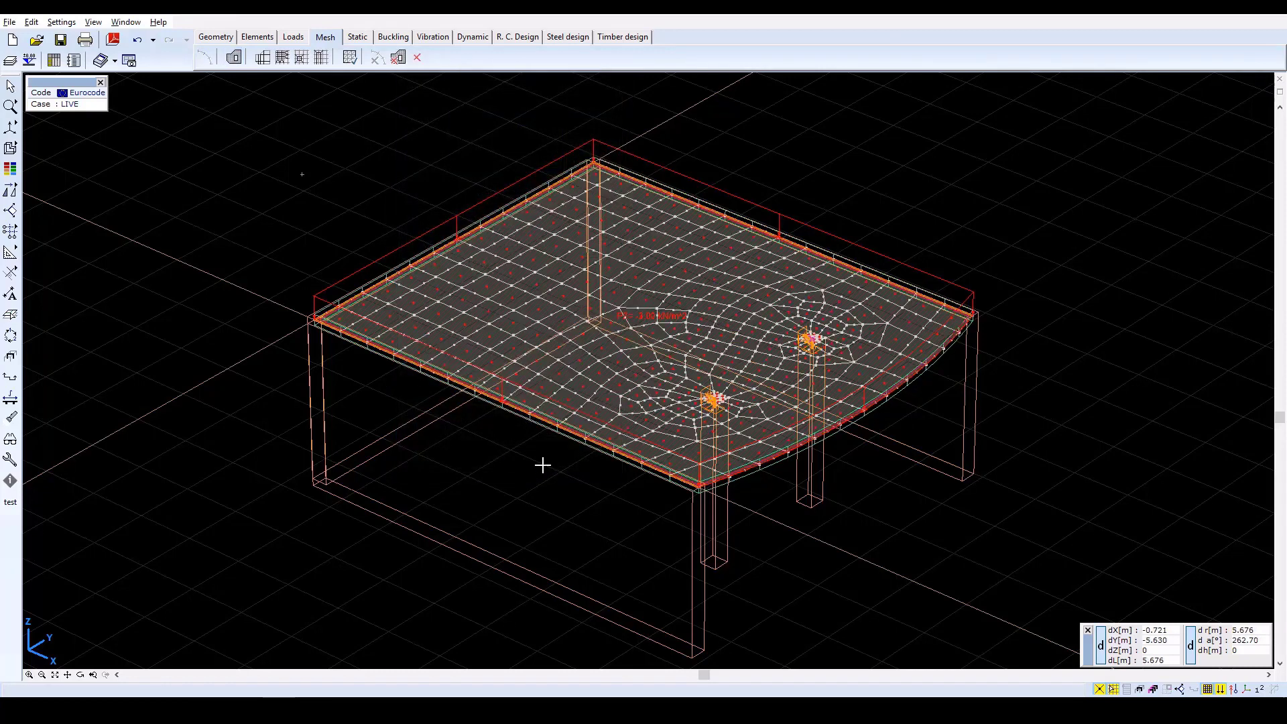
Turn off the surface local coordinate axis symbols on the meshed slab
{"action": "left_click", "coordinate": [7, 445]}
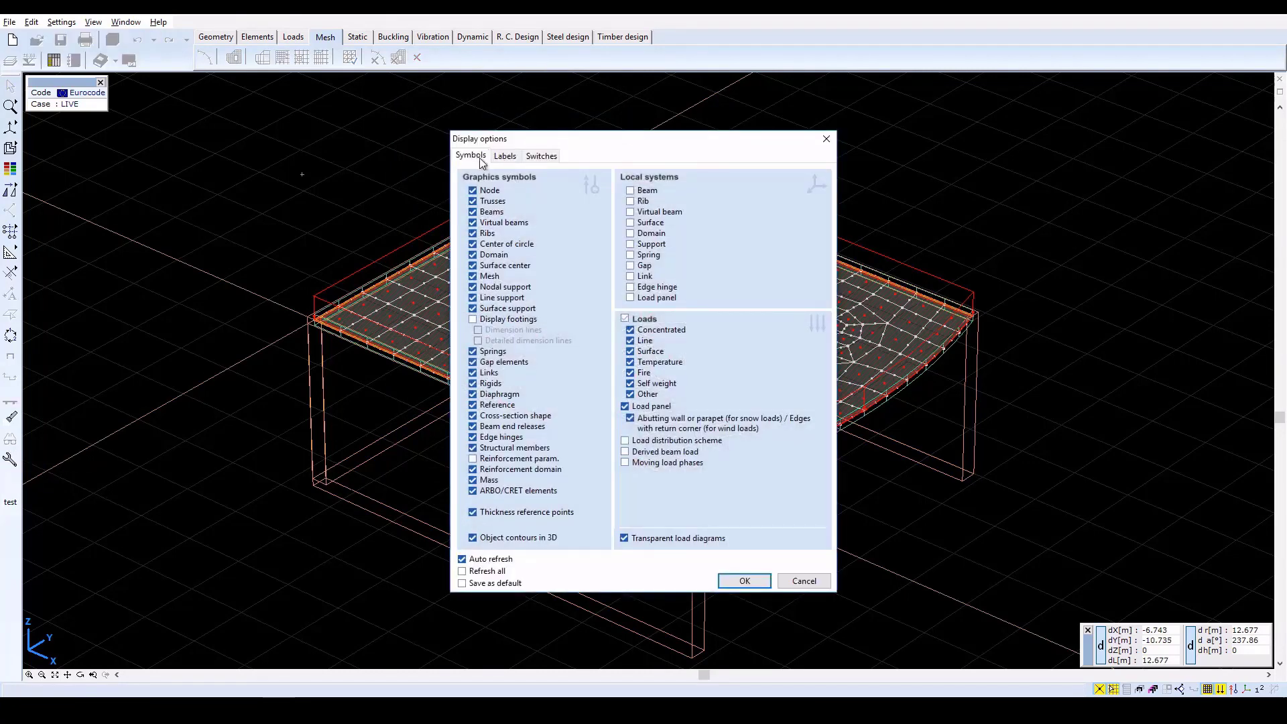
{"action": "left_click", "coordinate": [651, 223]}
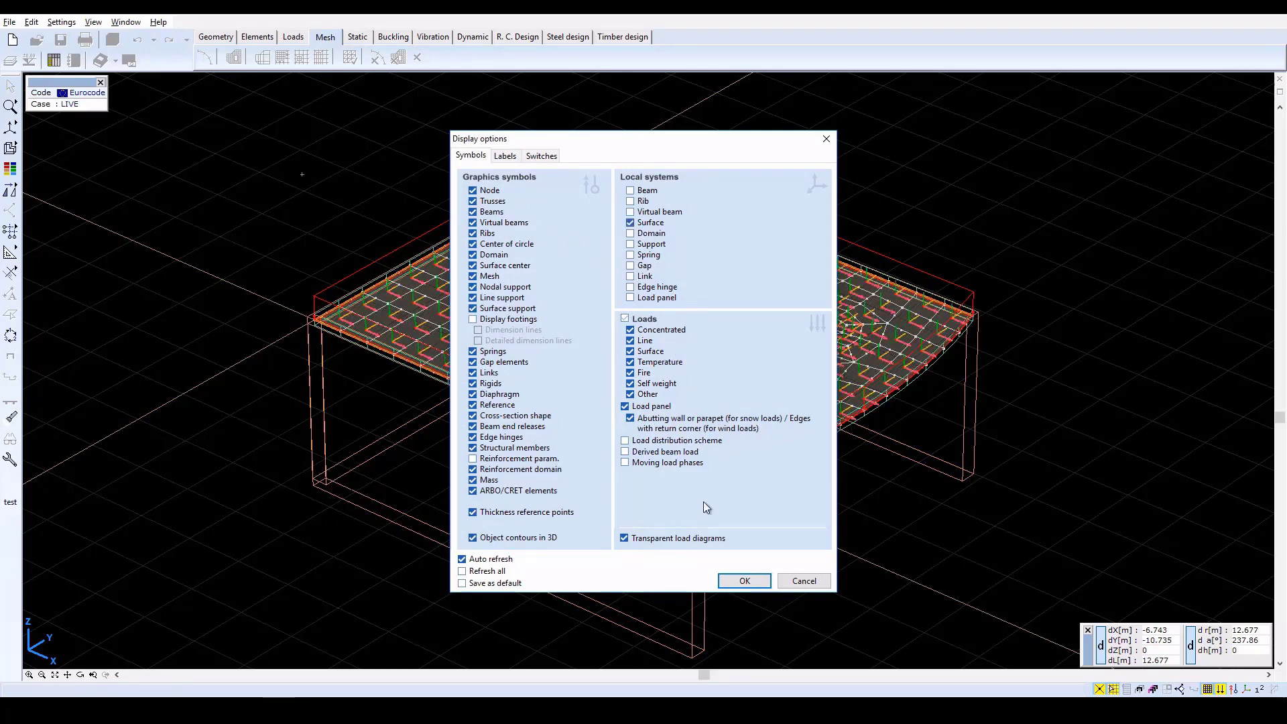
{"action": "left_click", "coordinate": [745, 580]}
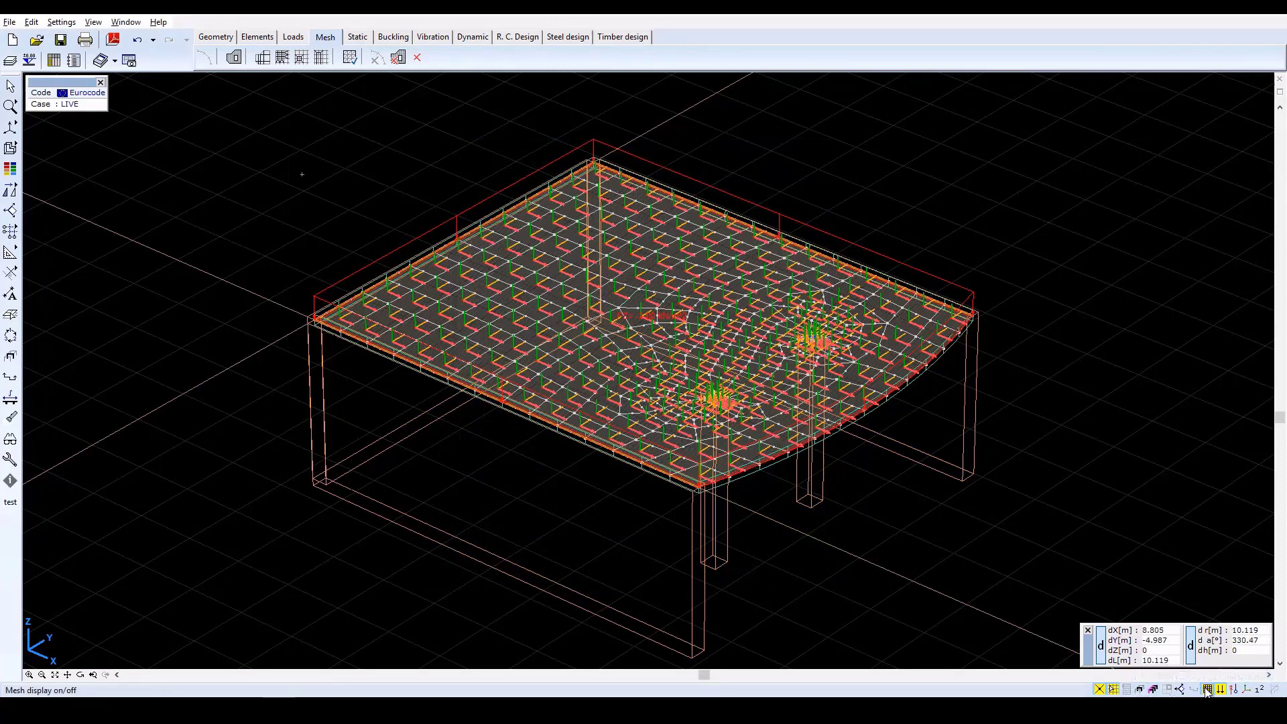
{"action": "left_click", "coordinate": [1245, 691]}
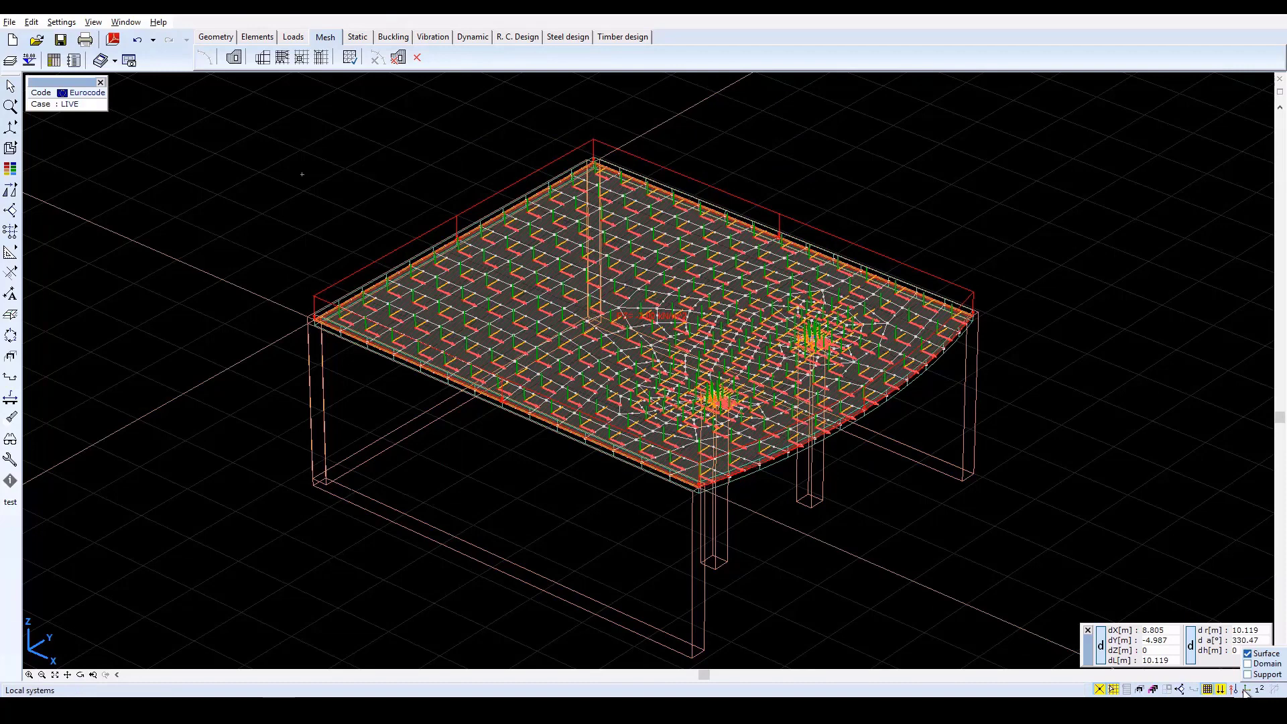
{"action": "left_click", "coordinate": [1247, 654]}
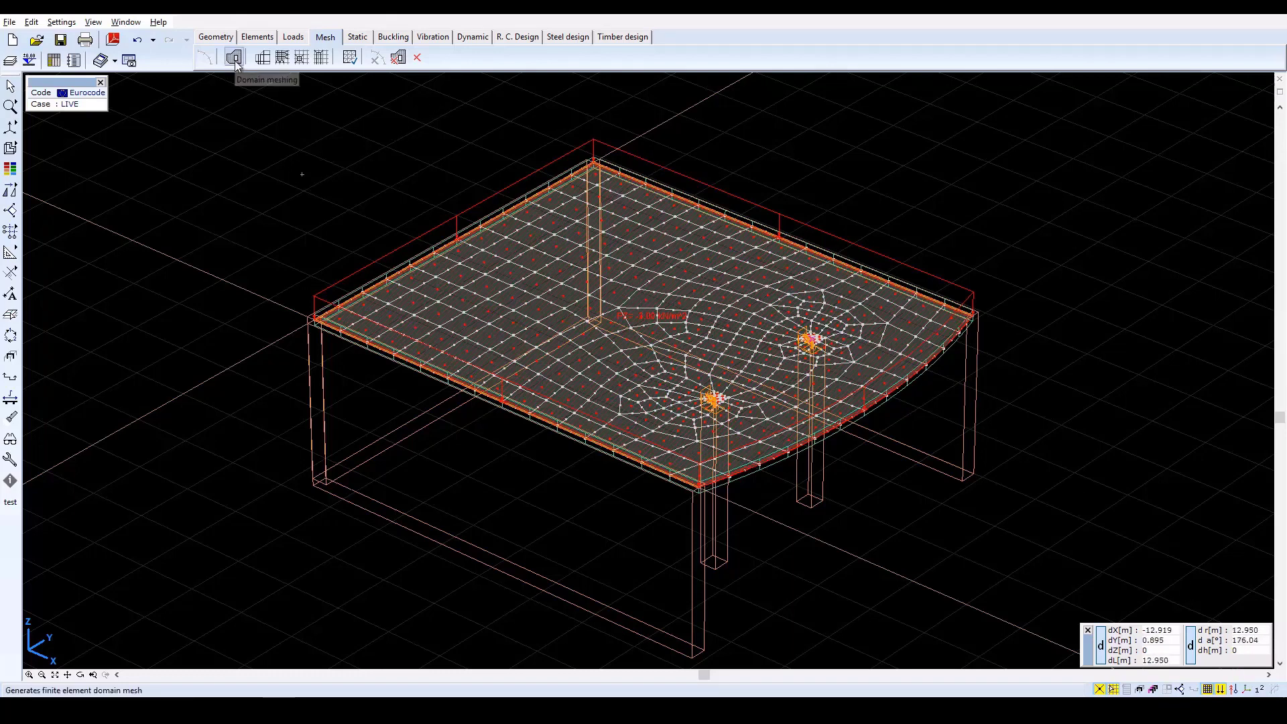
Run linear static analysis with automatic nodal DOF, showing SELF-WEIGHT eZ deflection peaking at -1.416 mm
{"action": "left_click", "coordinate": [359, 38]}
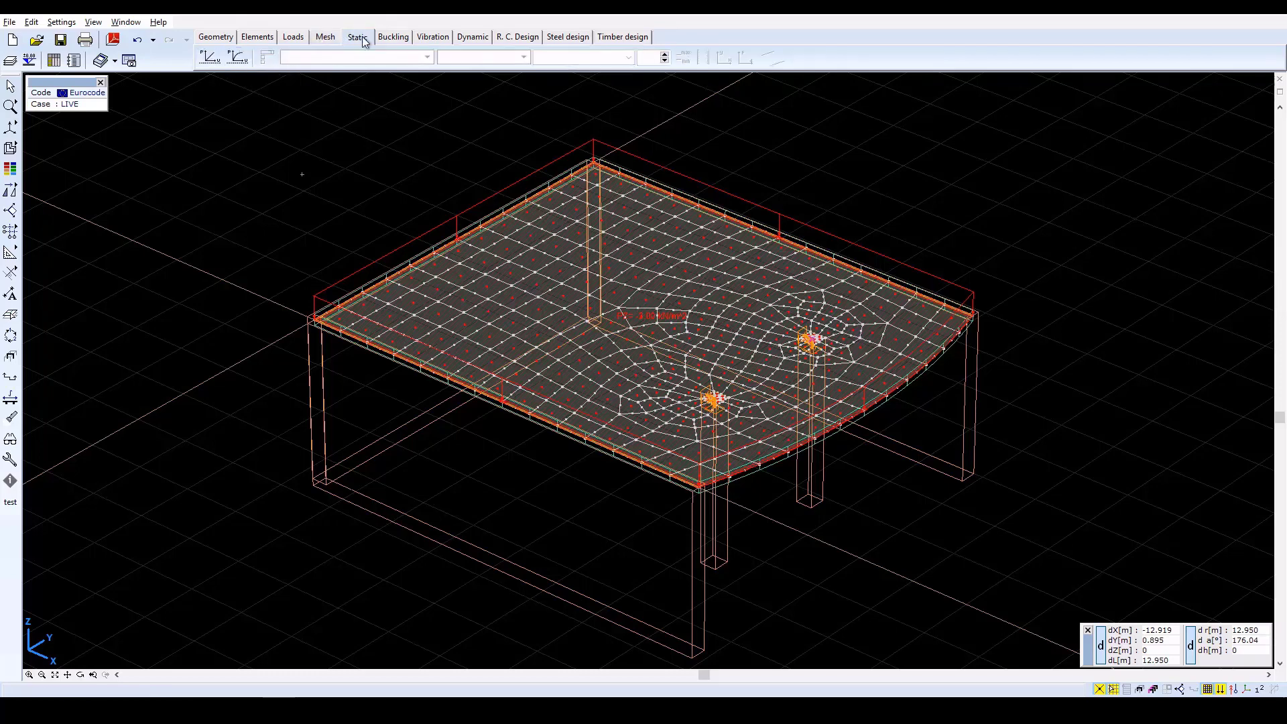
{"action": "left_click", "coordinate": [208, 59]}
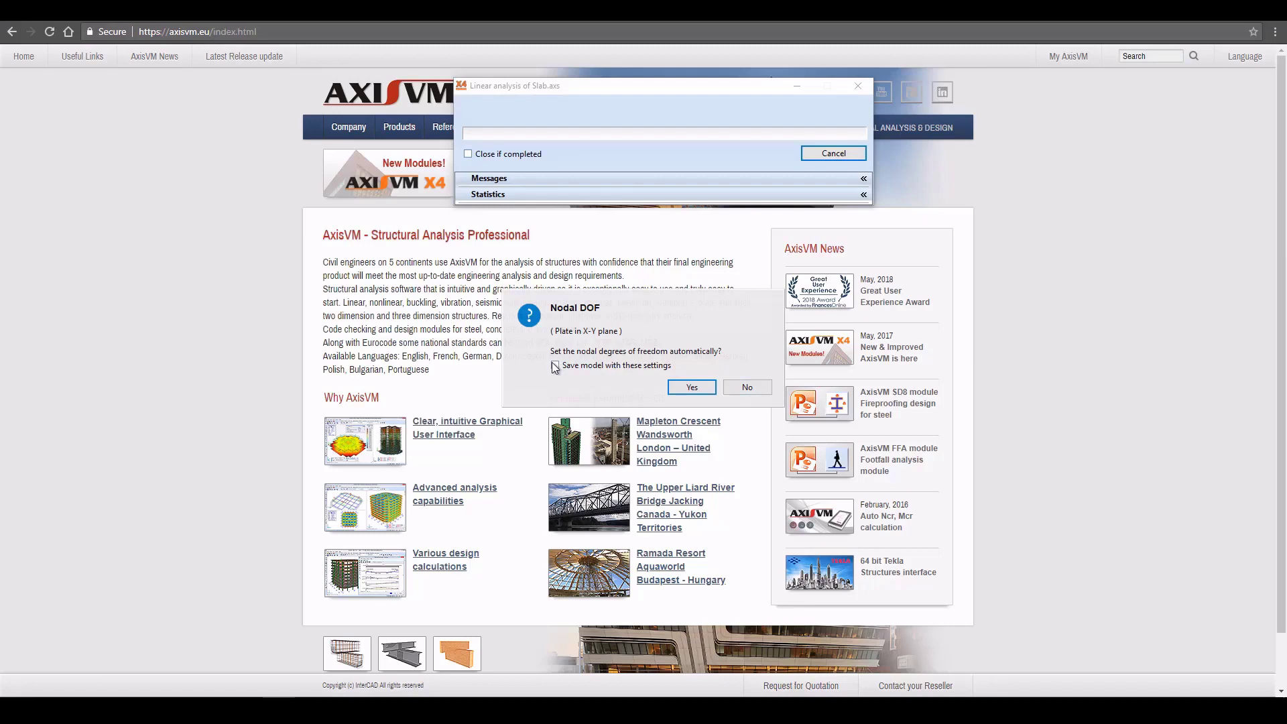
{"action": "left_click", "coordinate": [690, 388]}
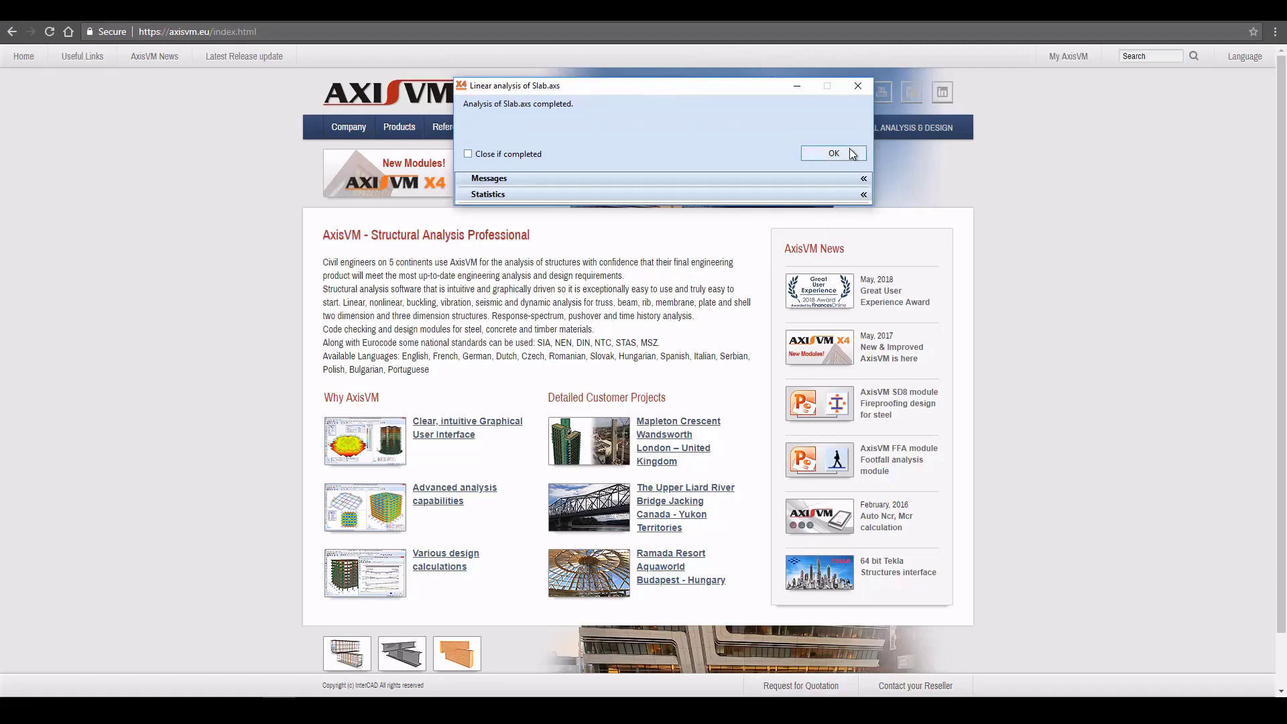
{"action": "left_click", "coordinate": [850, 153]}
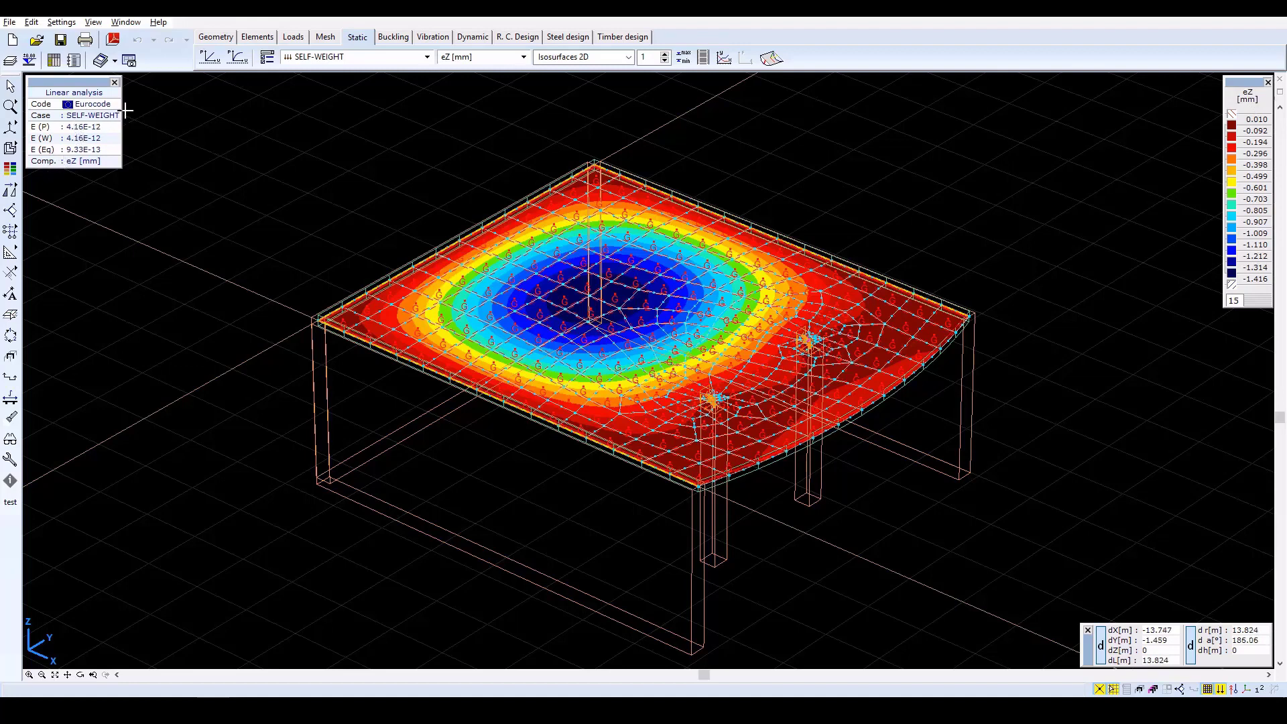
Show Co.#1 eZ results and check extremes: −2.370 mm at node 190, 0.016 mm at node 2
{"action": "left_click", "coordinate": [339, 57]}
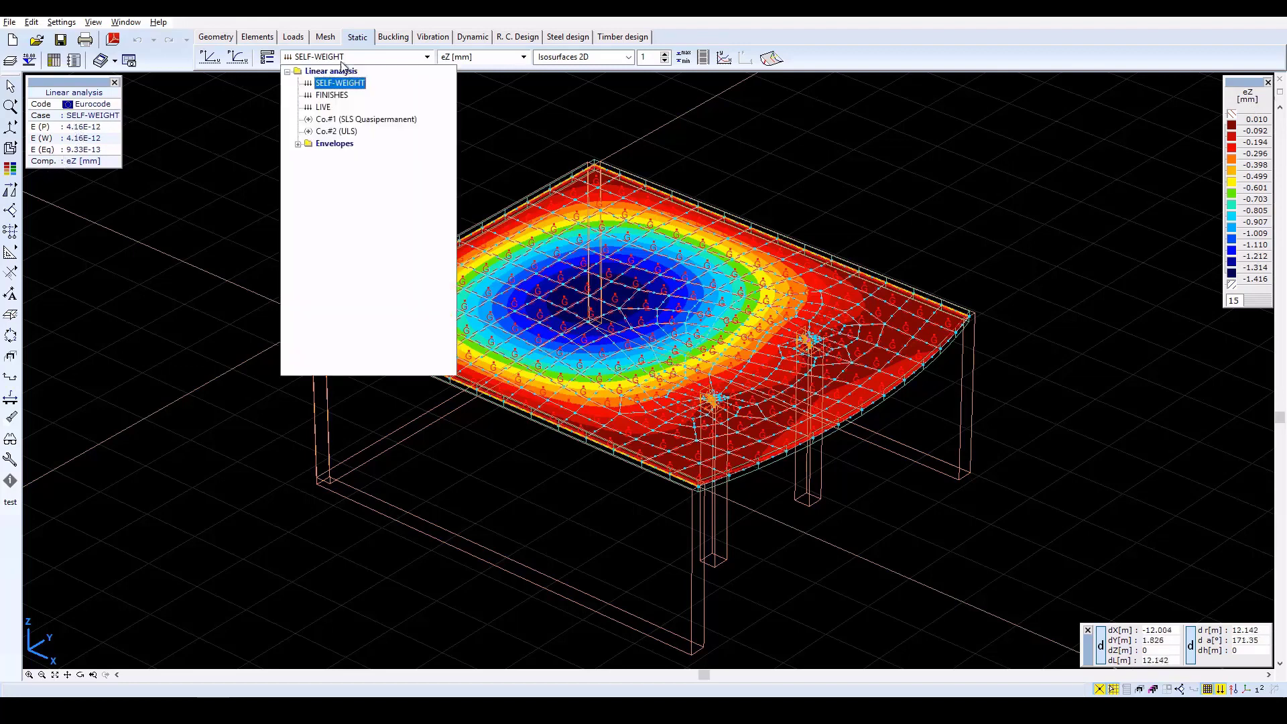
{"action": "left_click", "coordinate": [339, 119]}
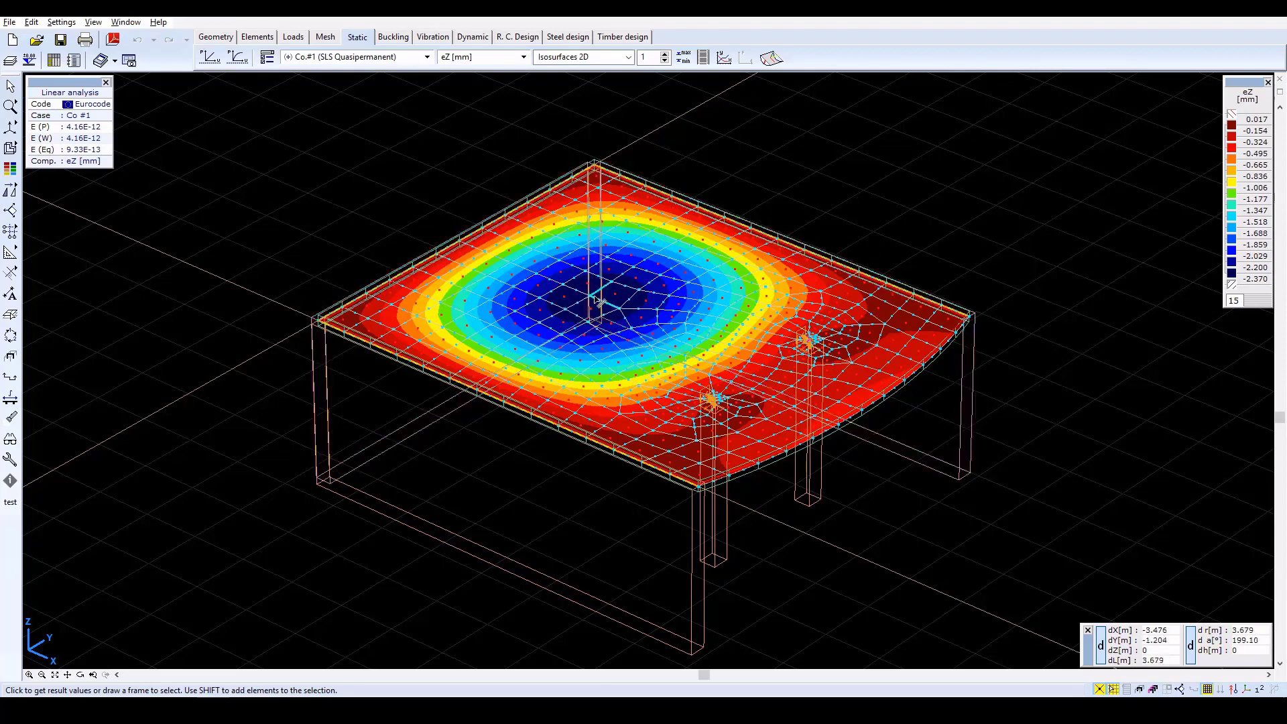
{"action": "left_click", "coordinate": [683, 58]}
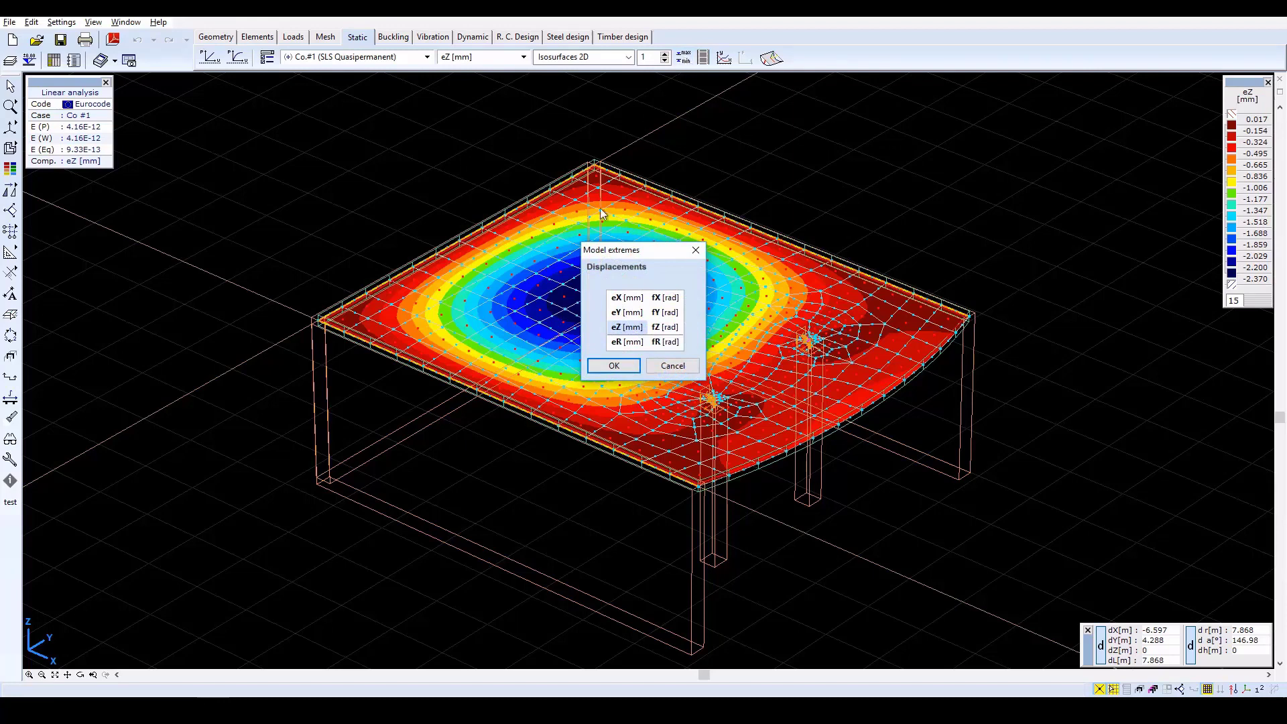
{"action": "left_click", "coordinate": [626, 327]}
{"action": "left_click", "coordinate": [614, 365]}
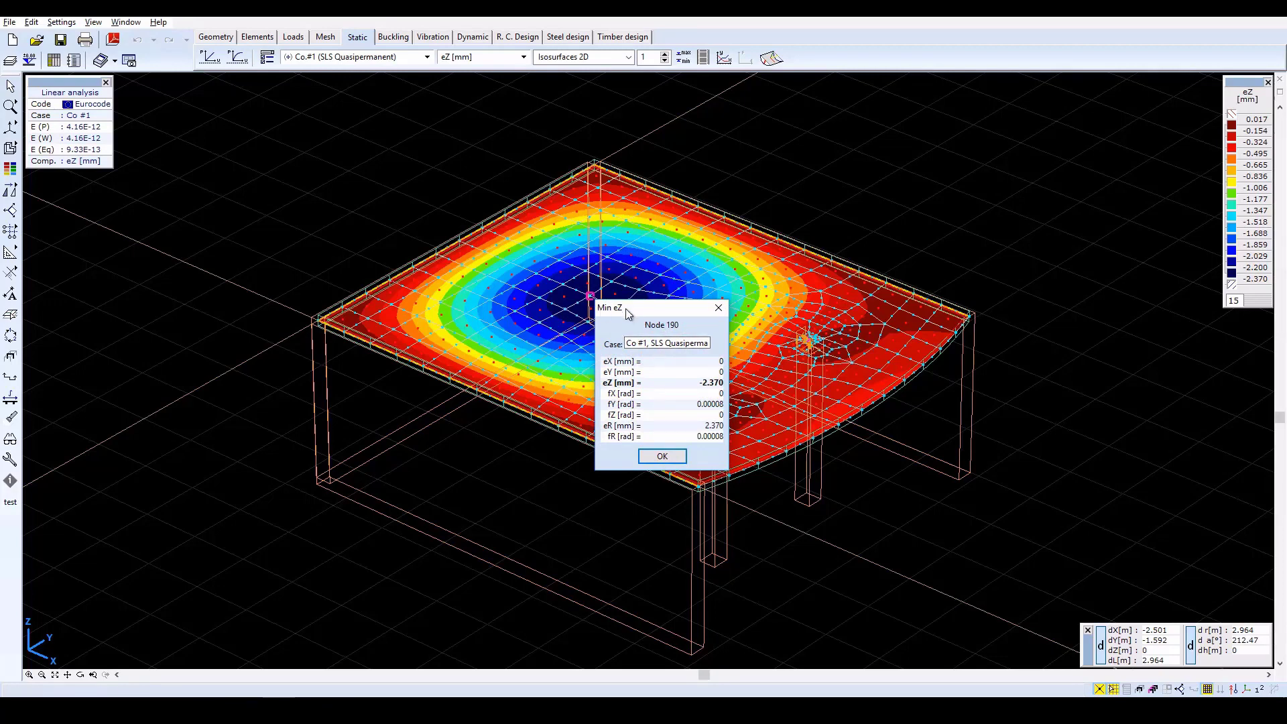
{"action": "left_click", "coordinate": [662, 456]}
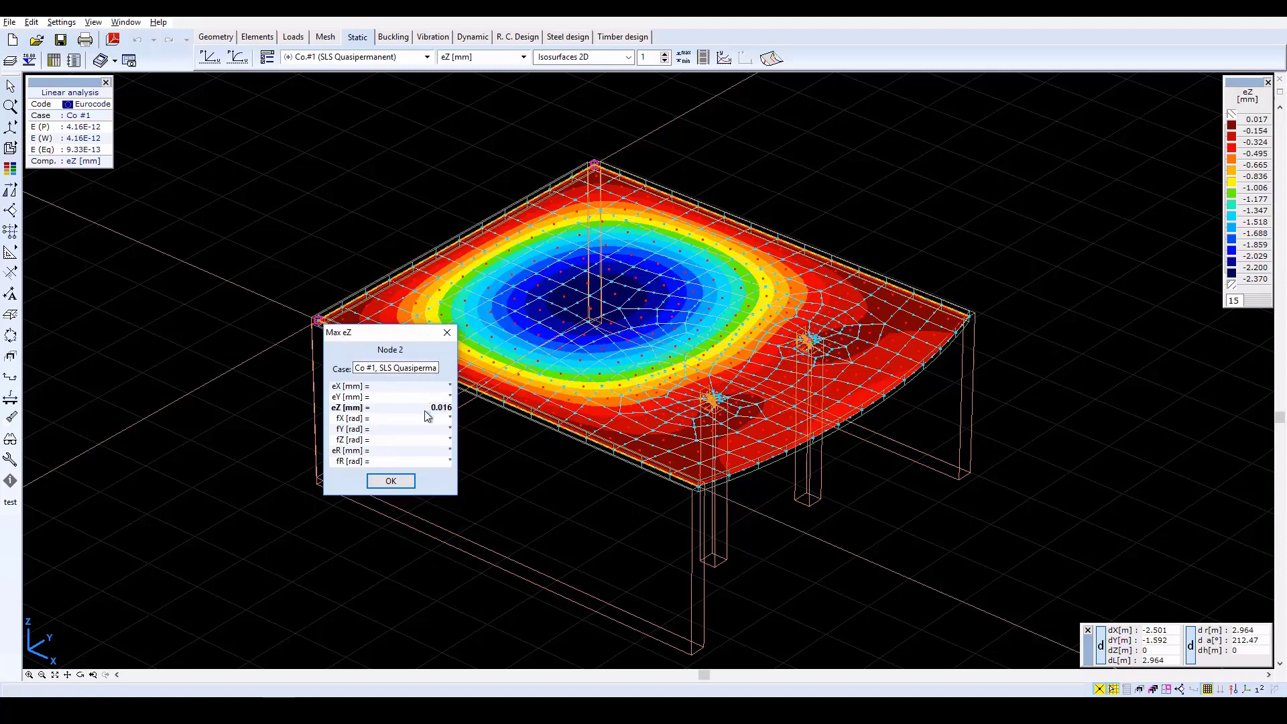
{"action": "left_click", "coordinate": [401, 481]}
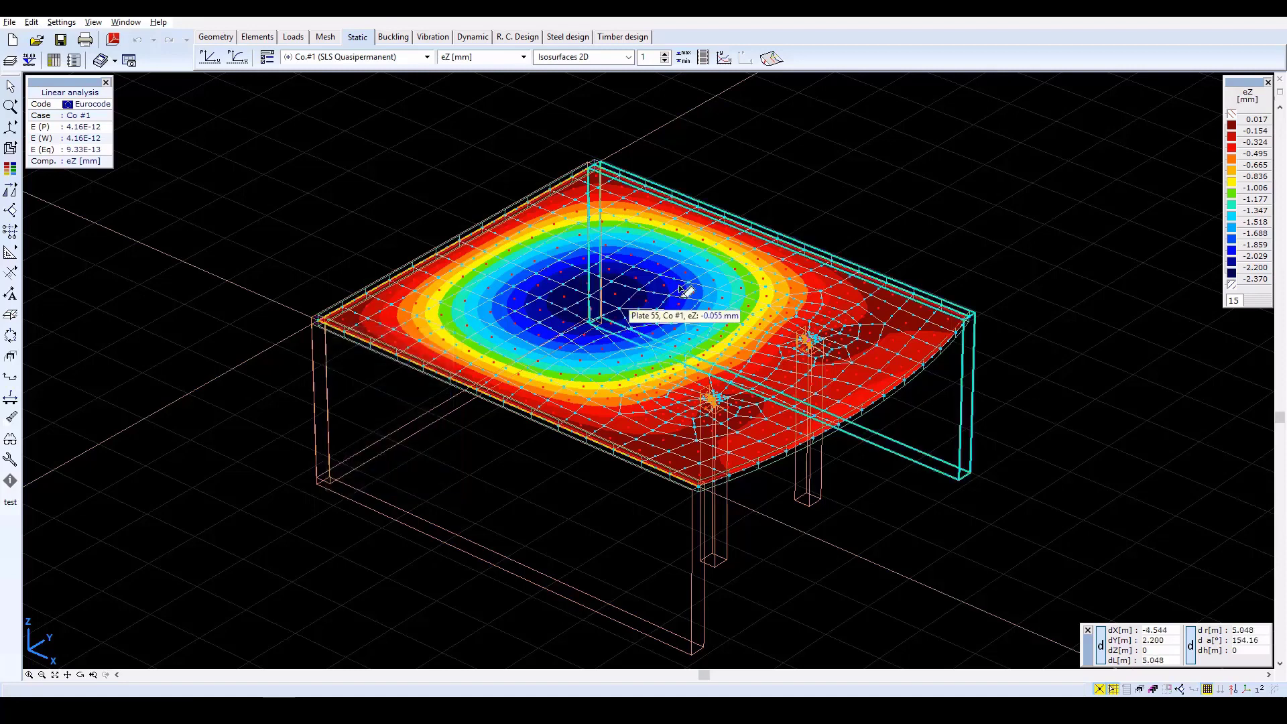
Display the mx [kNm/m] bending moment as isolines
{"action": "left_click", "coordinate": [577, 59]}
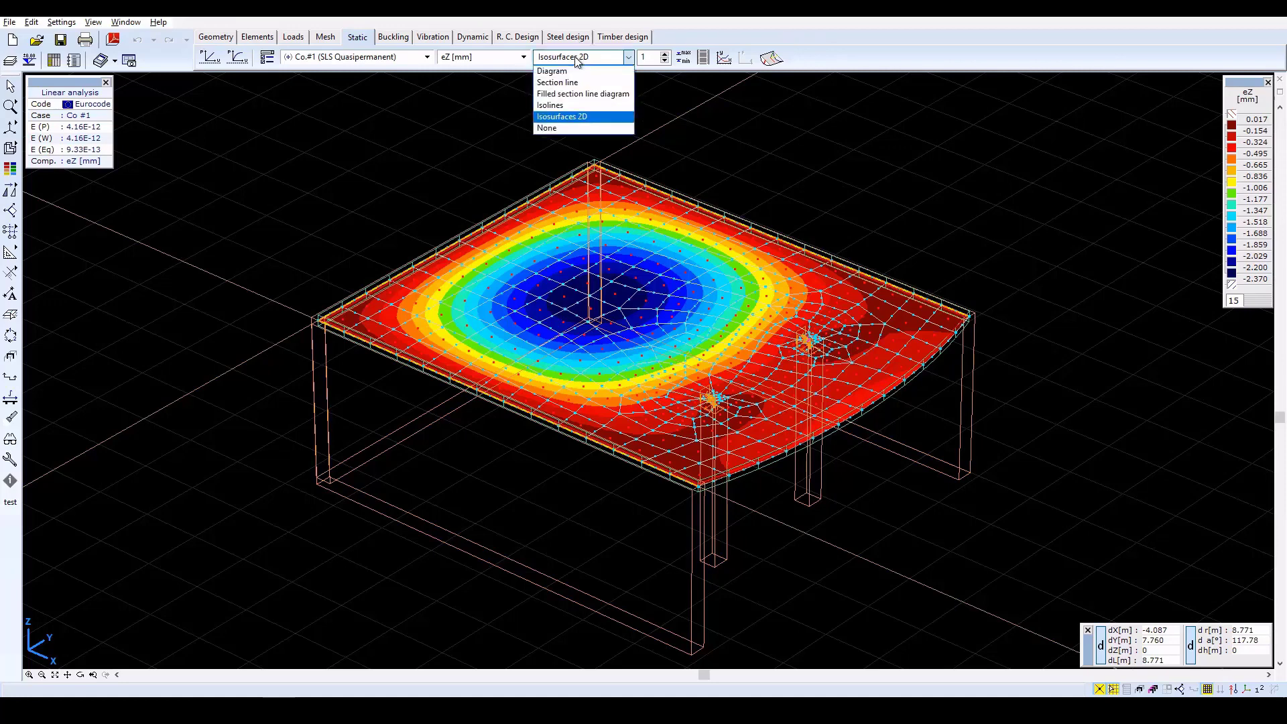
{"action": "left_click", "coordinate": [561, 108]}
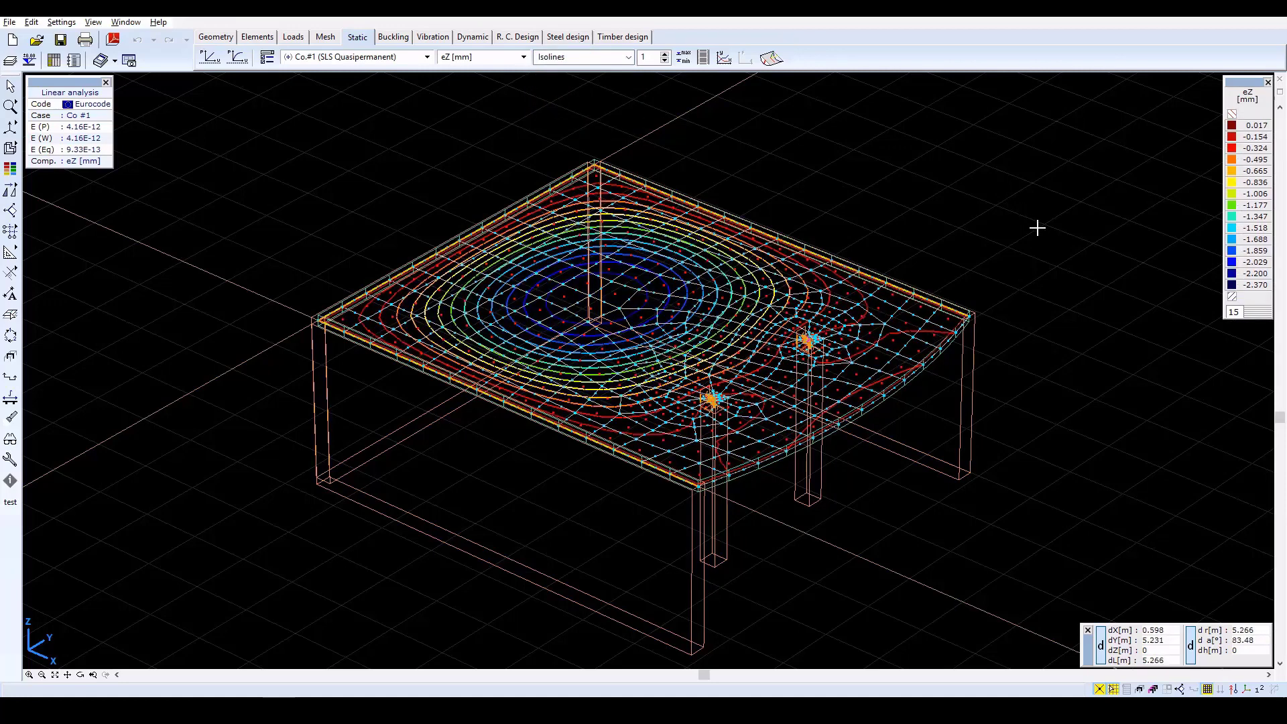
{"action": "left_click", "coordinate": [518, 59]}
{"action": "left_click", "coordinate": [521, 181]}
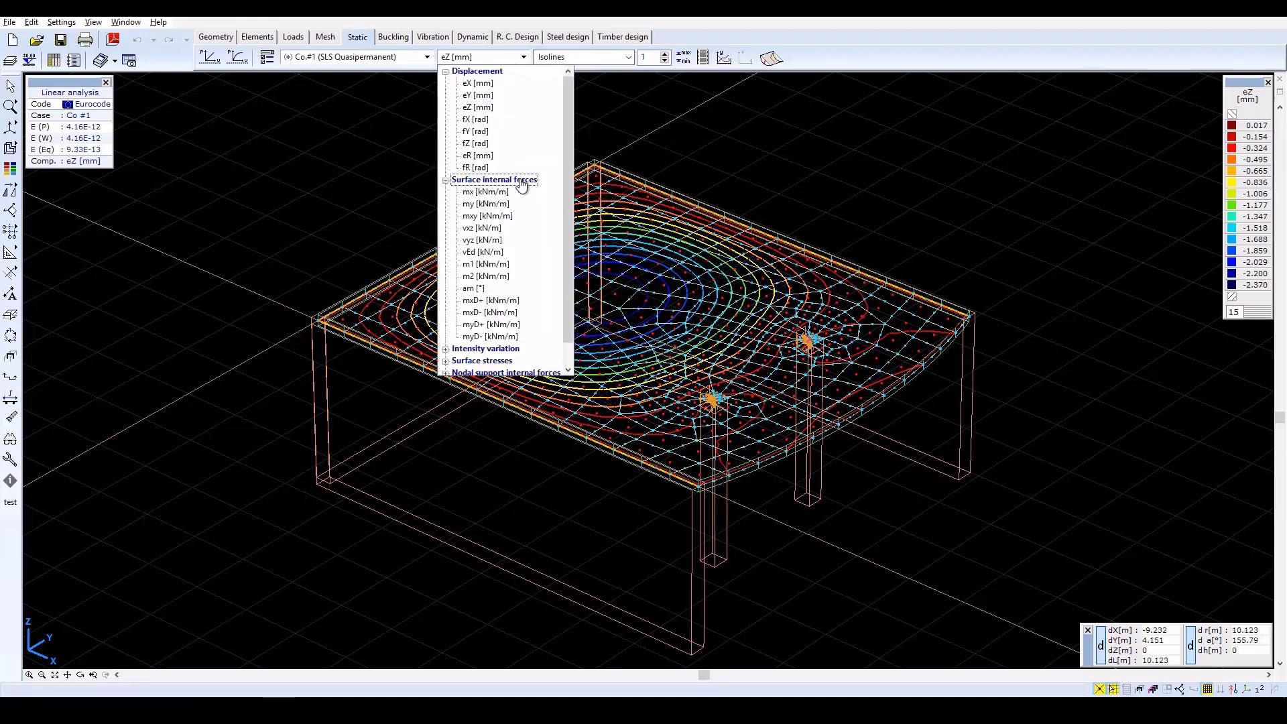
{"action": "left_click", "coordinate": [497, 193]}
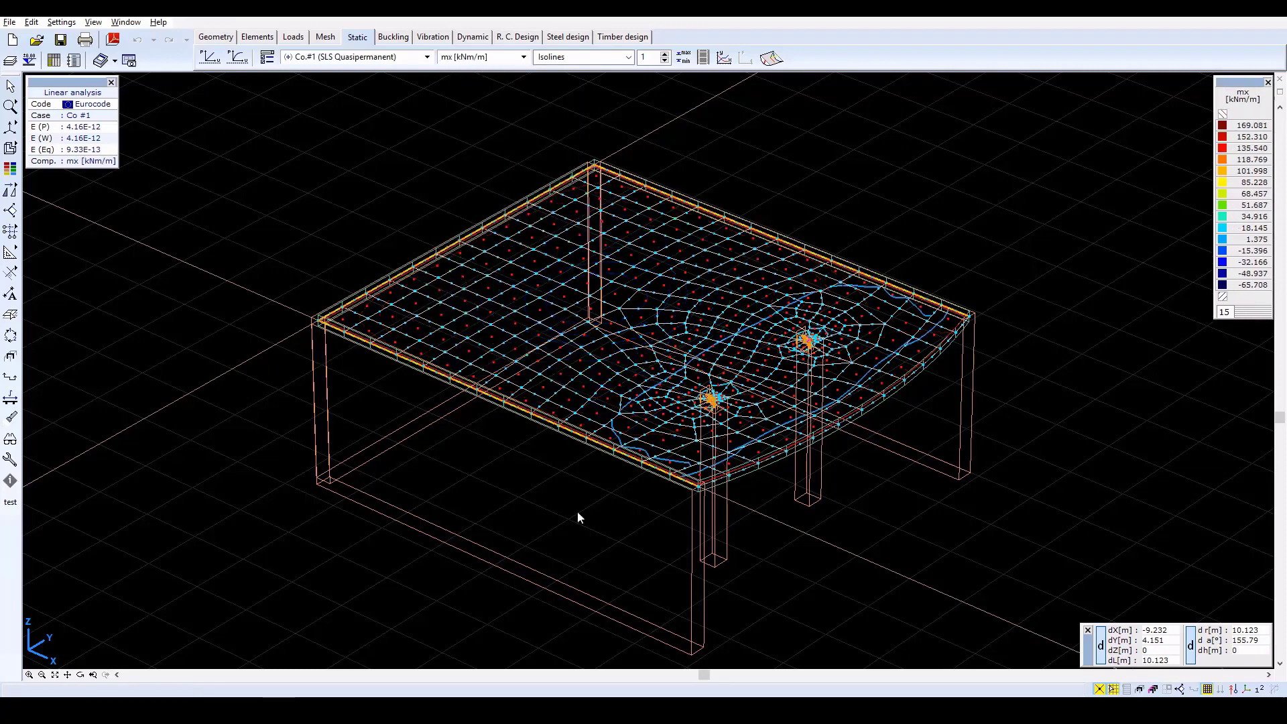
Hide the node and surface-centre symbols in the display options
{"action": "left_click", "coordinate": [10, 438]}
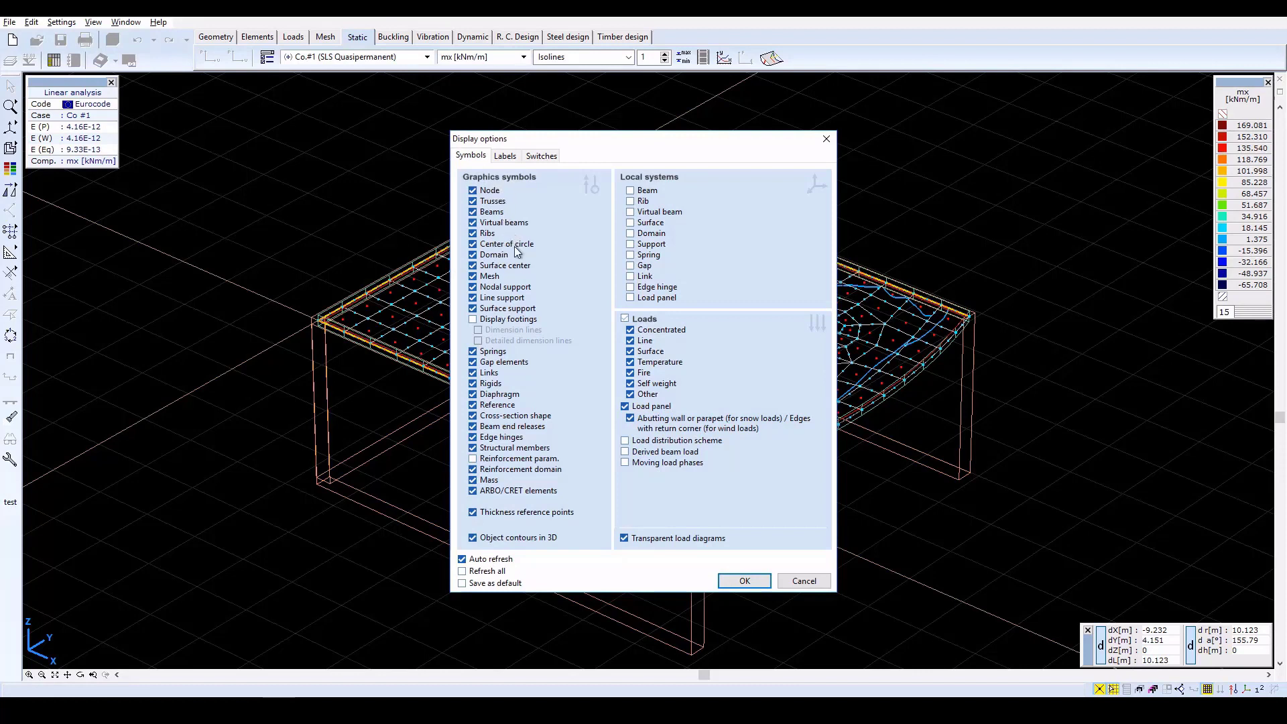
{"action": "left_click", "coordinate": [515, 268]}
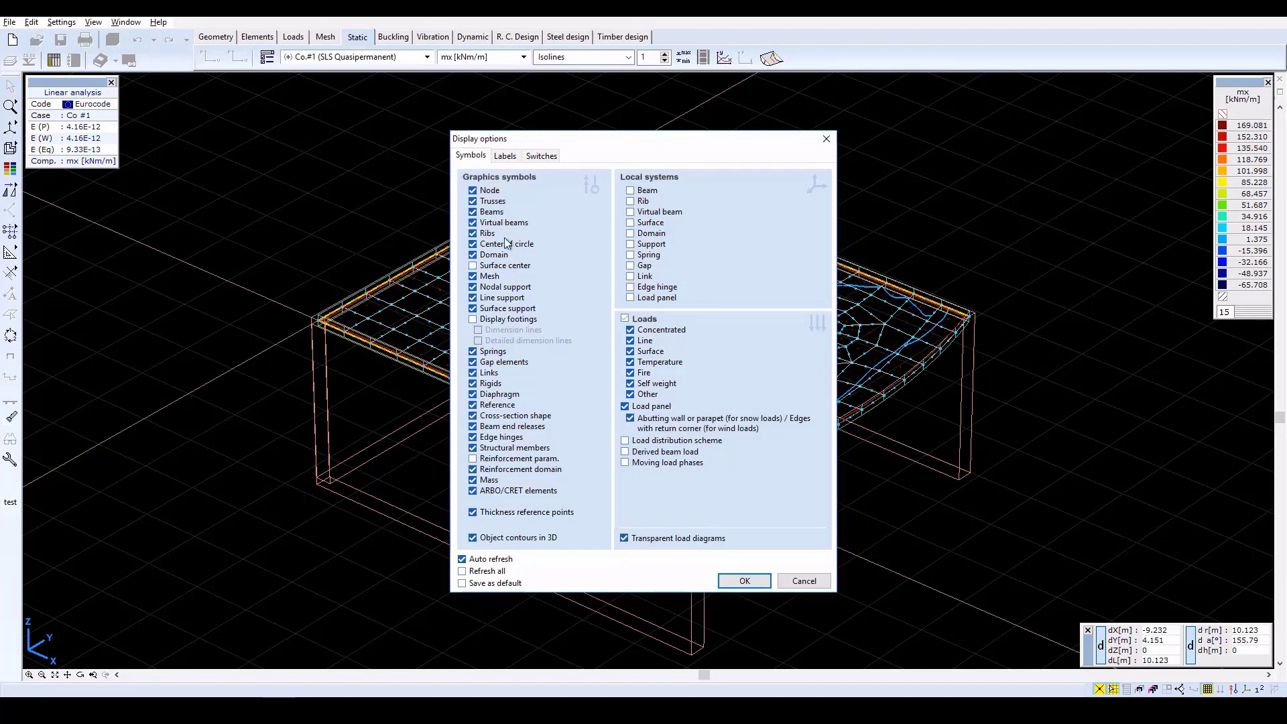
{"action": "left_click", "coordinate": [495, 192]}
{"action": "left_click", "coordinate": [749, 582]}
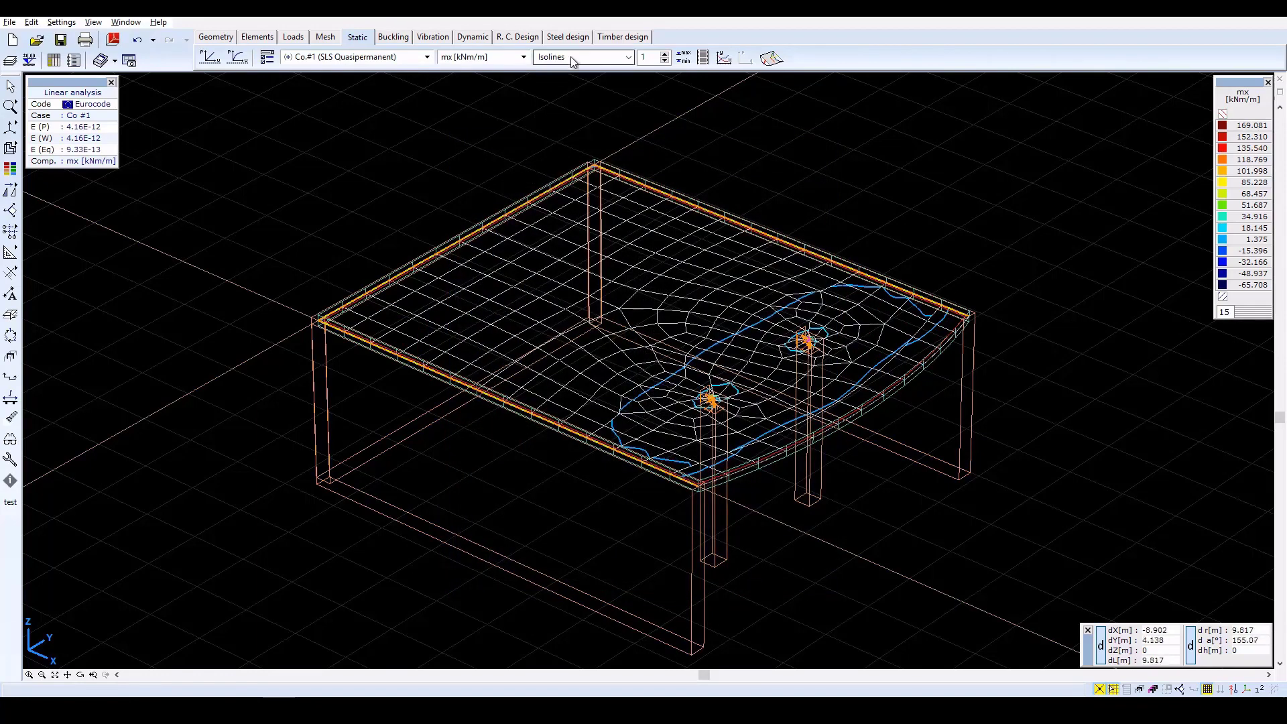
Show Co.#2 ULS my moment as 2D isosurfaces, ranging −21.519 to 116.229 kNm/m
{"action": "left_click", "coordinate": [408, 59]}
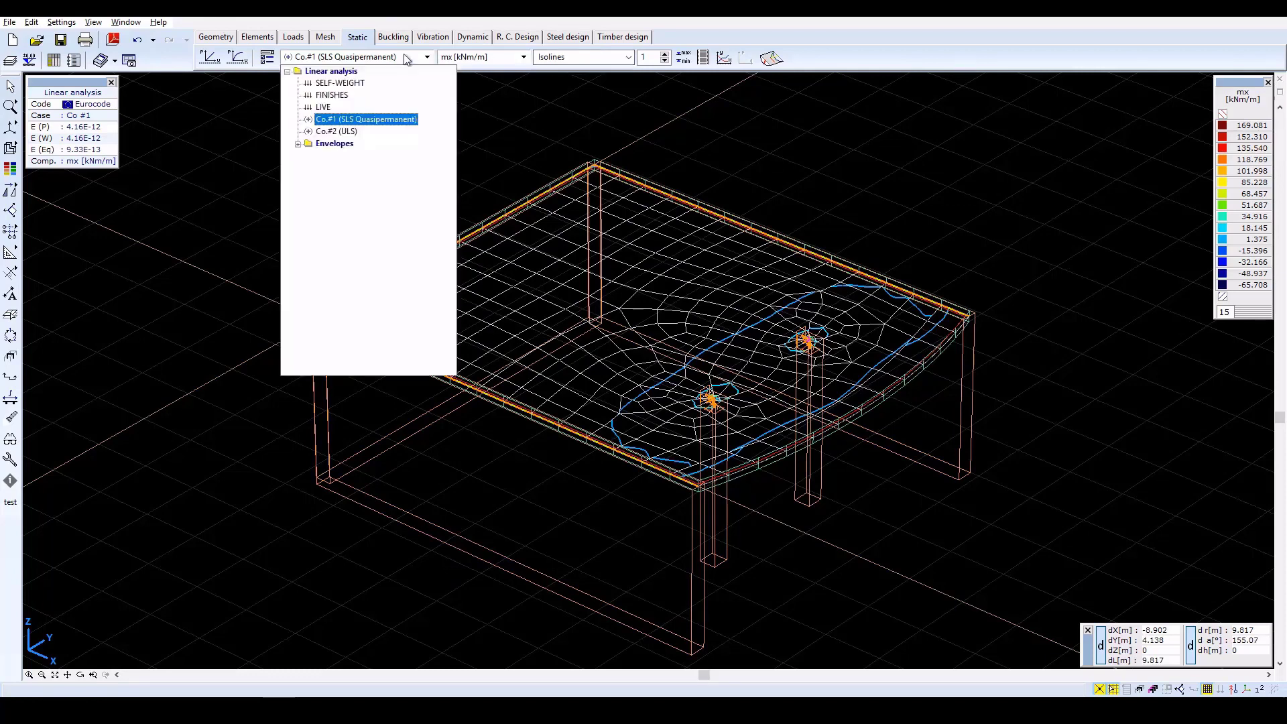
{"action": "left_click", "coordinate": [341, 132]}
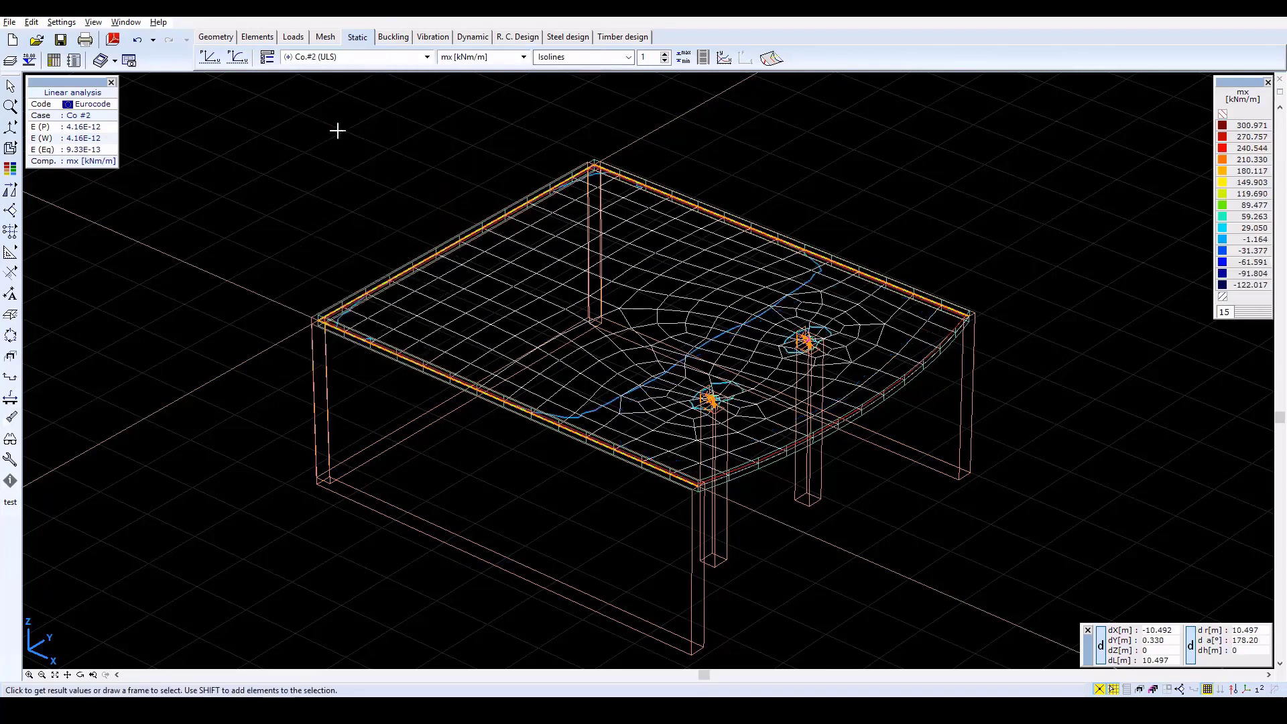
{"action": "left_click", "coordinate": [560, 59]}
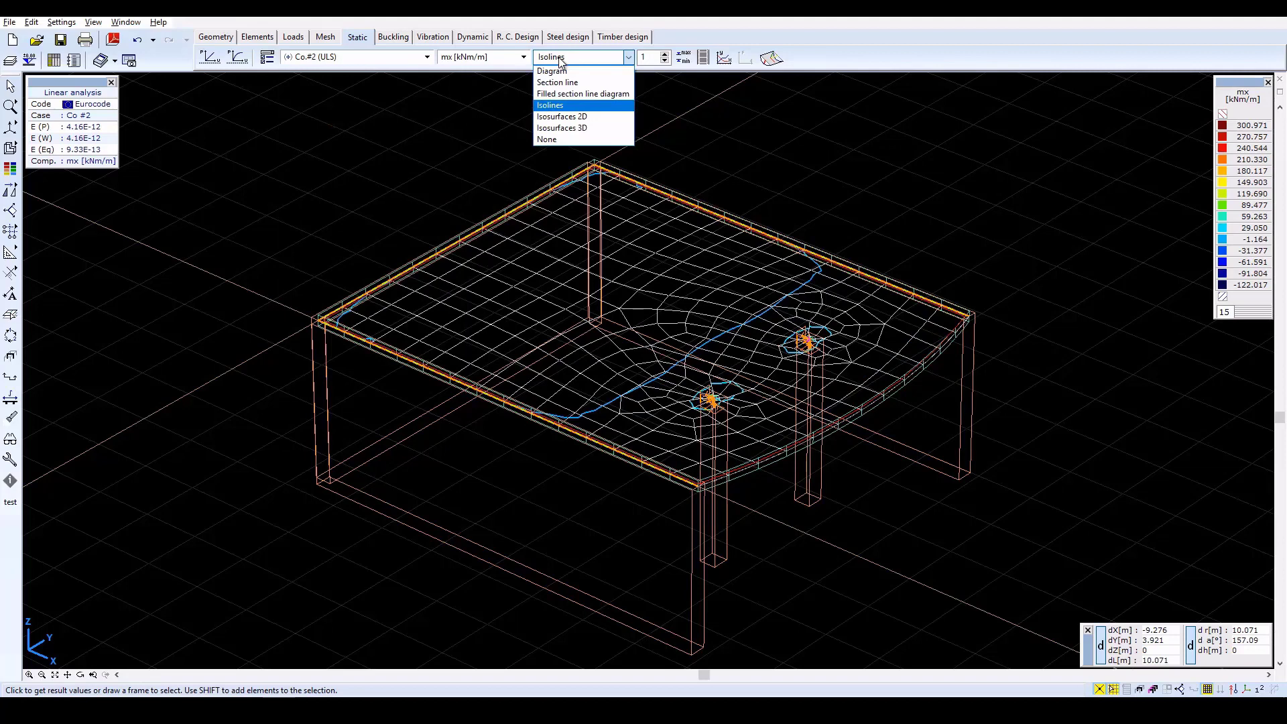
{"action": "left_click", "coordinate": [585, 118]}
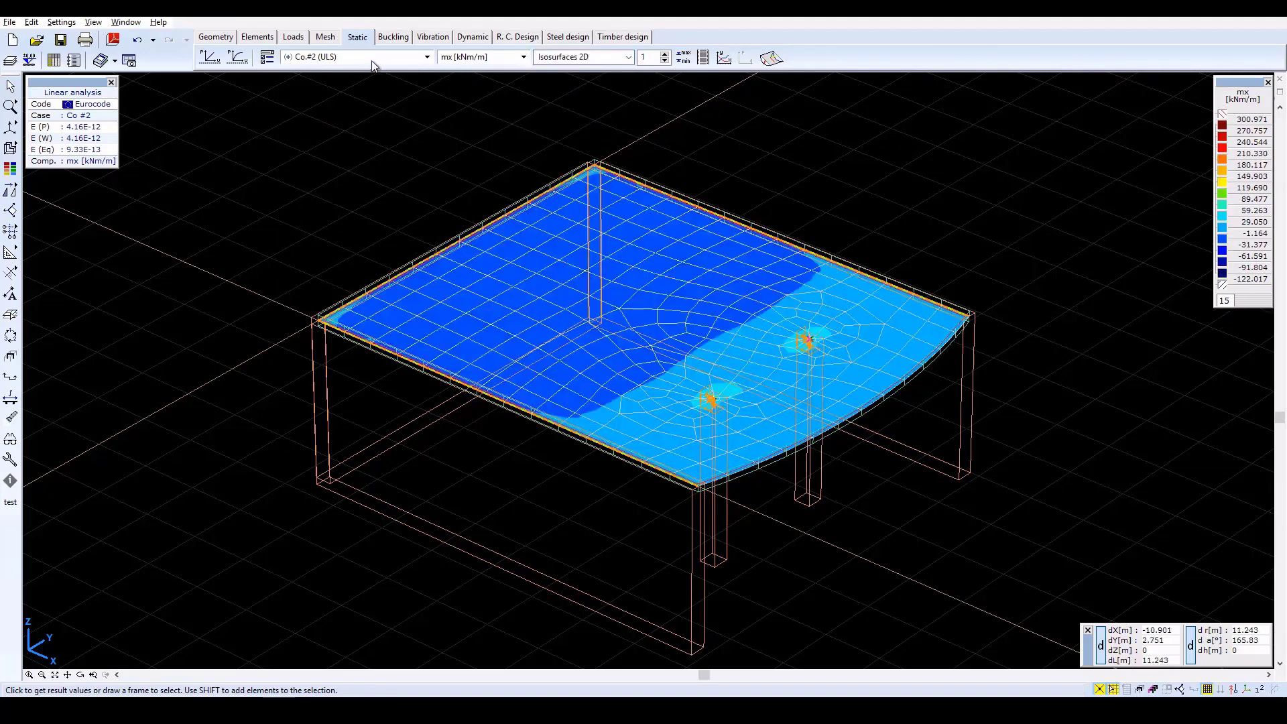
{"action": "left_click", "coordinate": [501, 59]}
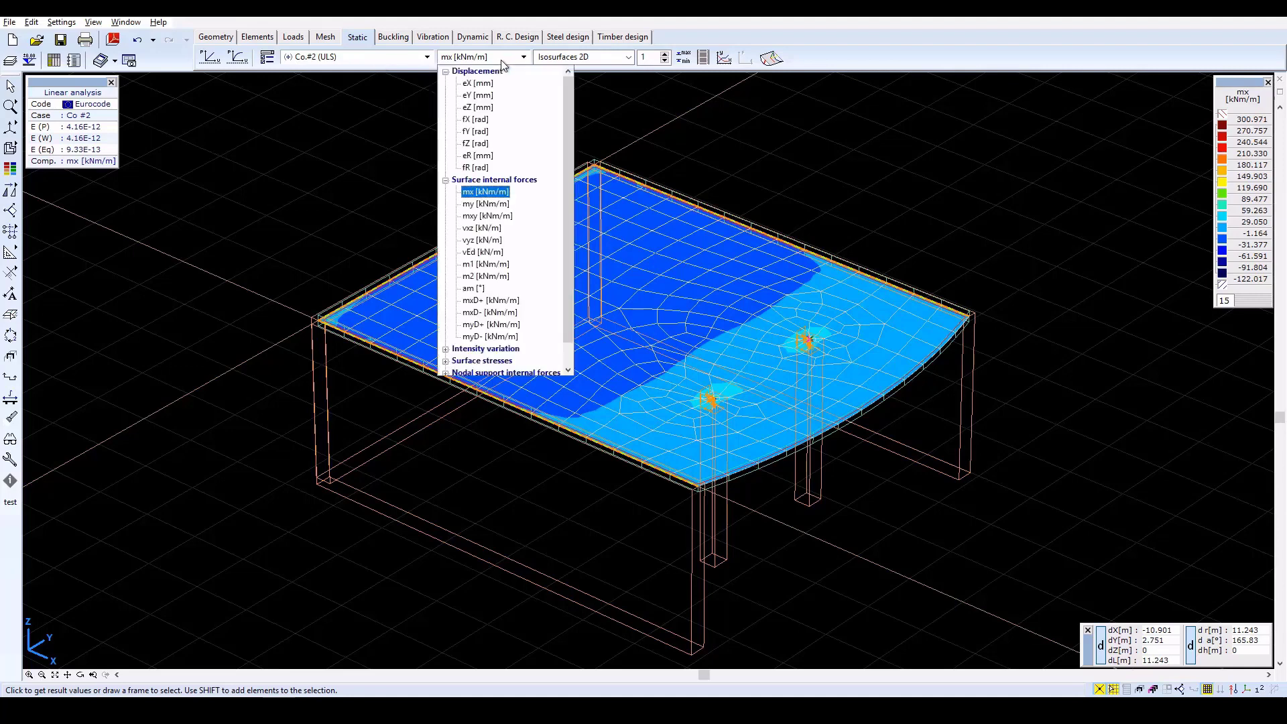
{"action": "left_click", "coordinate": [497, 210]}
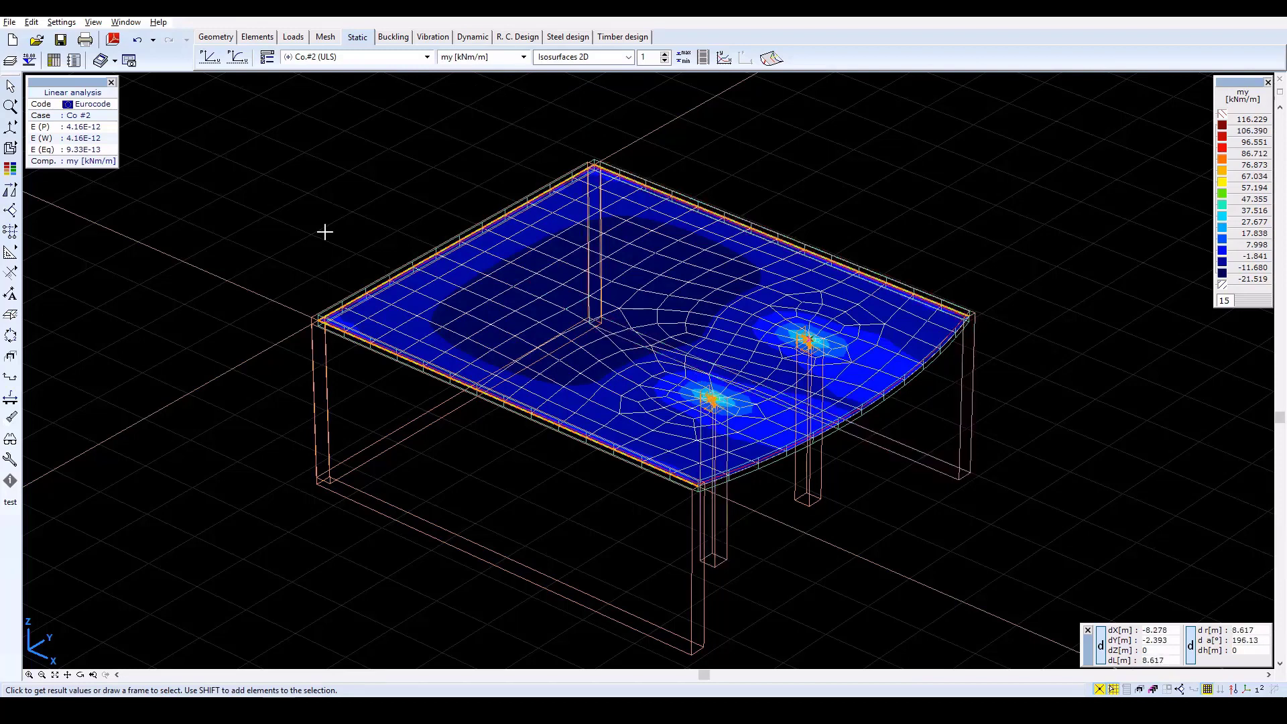
Show the Rz [kN/m] line-support internal force as a diagram along the supported edges
{"action": "left_click", "coordinate": [483, 56]}
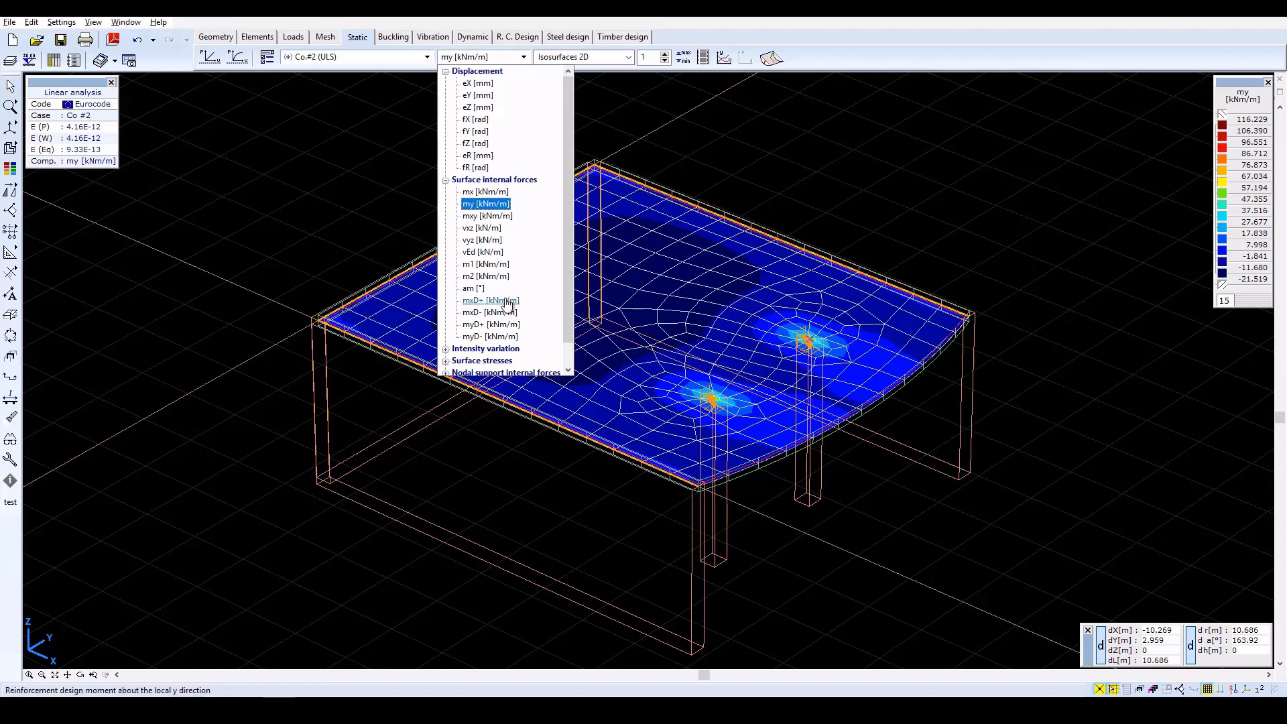
{"action": "scroll", "coordinate": [507, 304], "scroll_direction": "down", "scroll_amount": 1}
{"action": "left_click", "coordinate": [504, 360]}
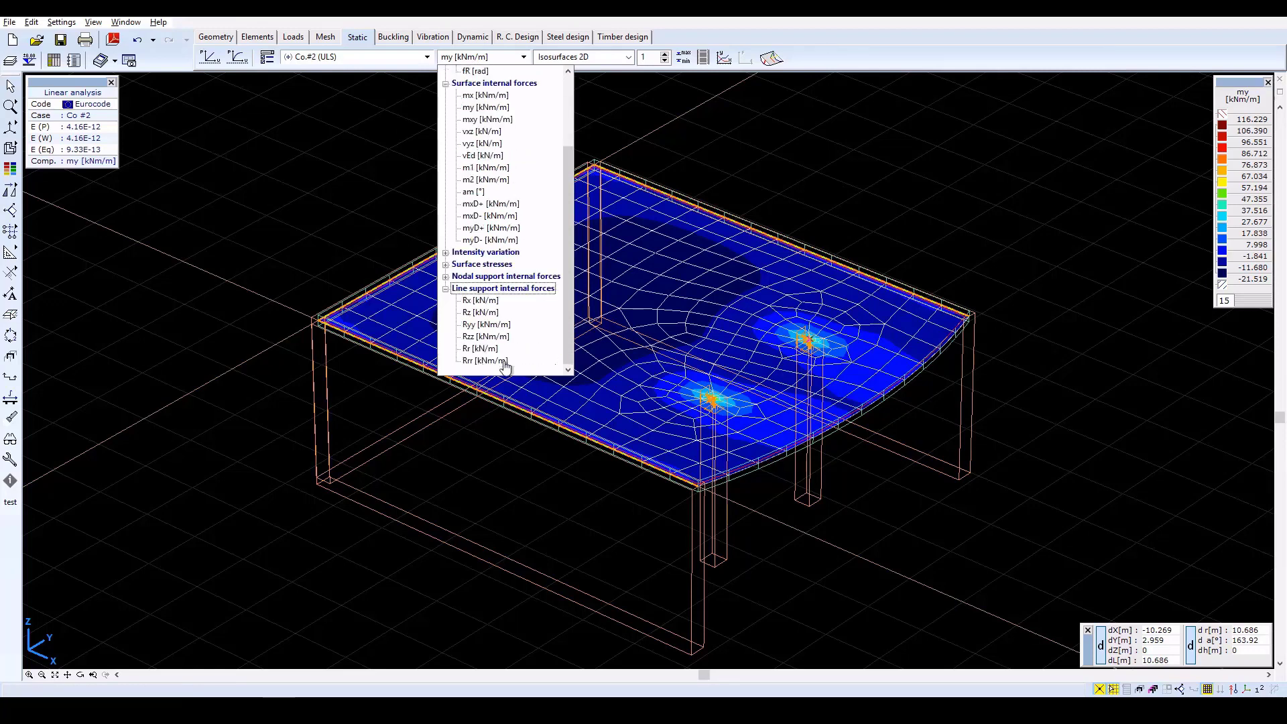
{"action": "left_click", "coordinate": [475, 312]}
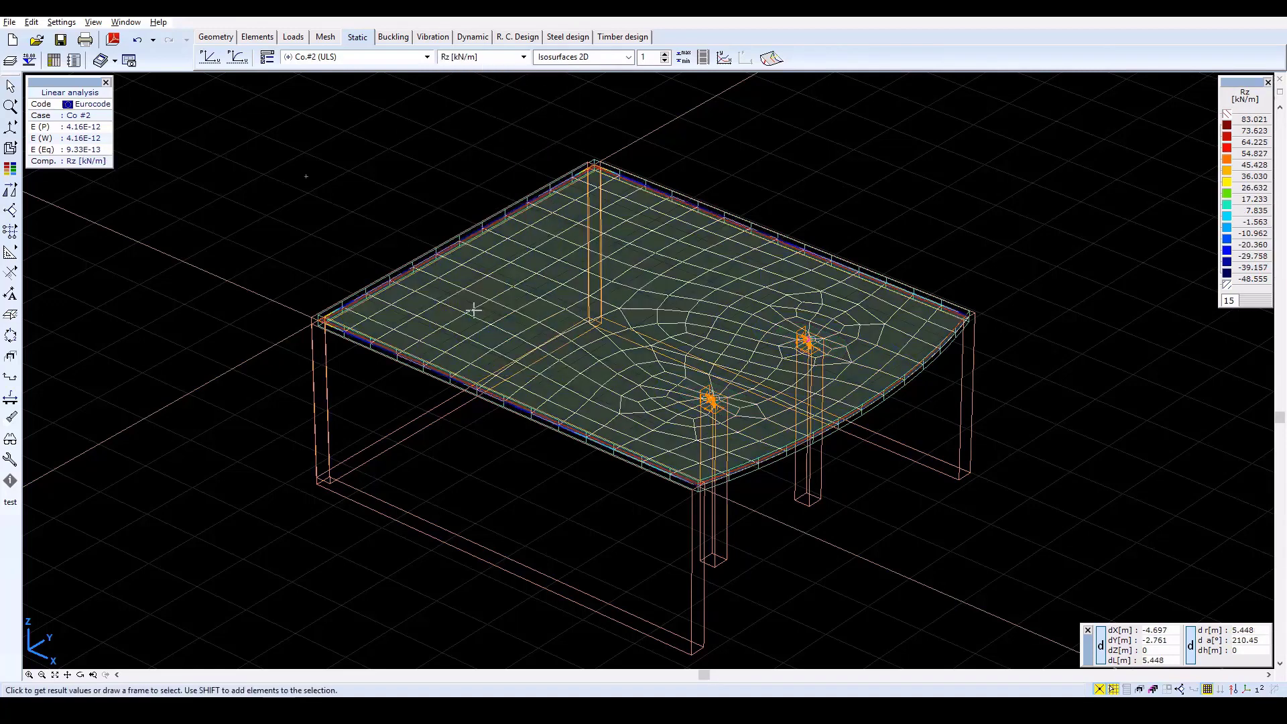
{"action": "left_click", "coordinate": [583, 59]}
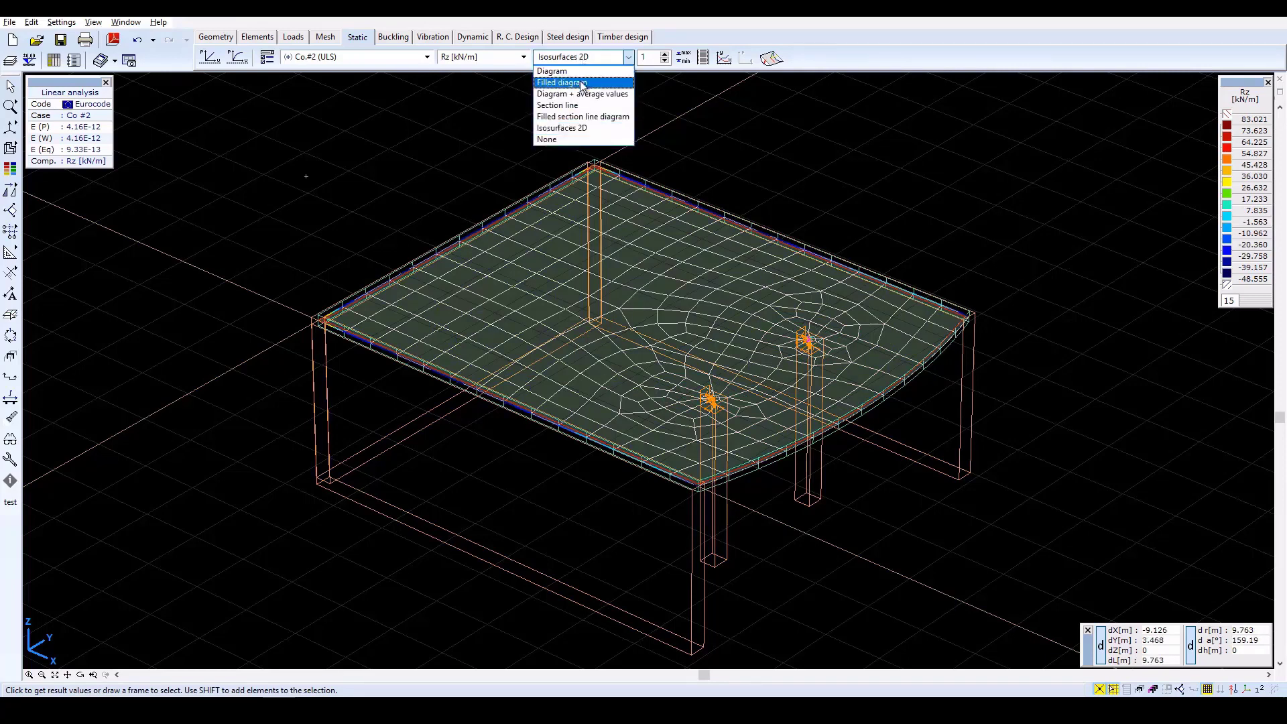
{"action": "left_click", "coordinate": [579, 71]}
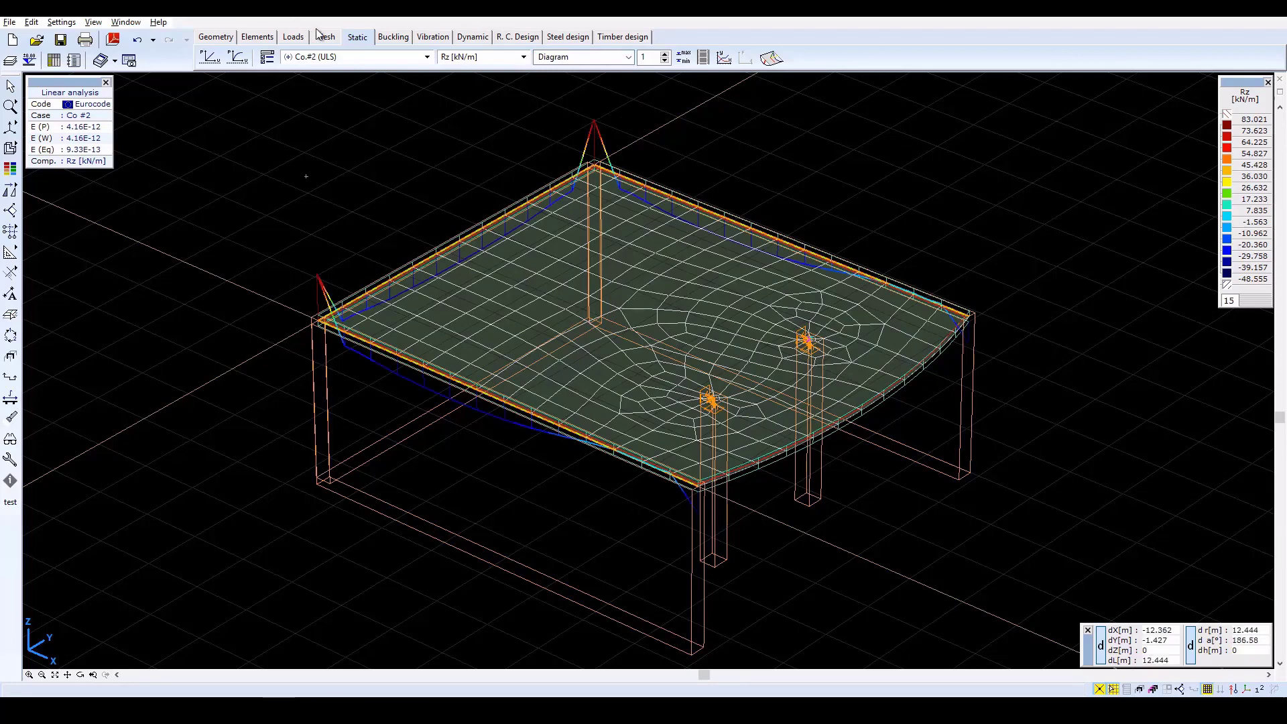
Enable Write values to Lines in Display parameters to label the Rz diagrams
{"action": "left_click", "coordinate": [266, 57]}
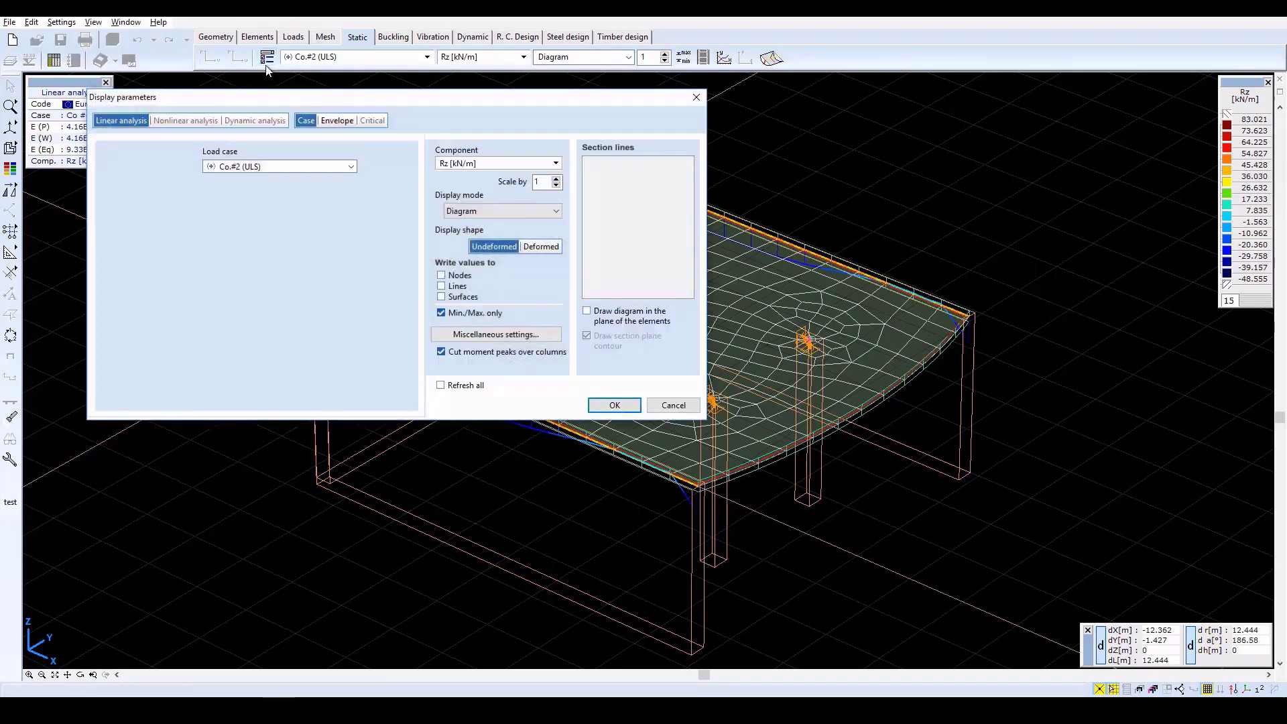
{"action": "left_click", "coordinate": [462, 286]}
{"action": "left_click", "coordinate": [614, 404]}
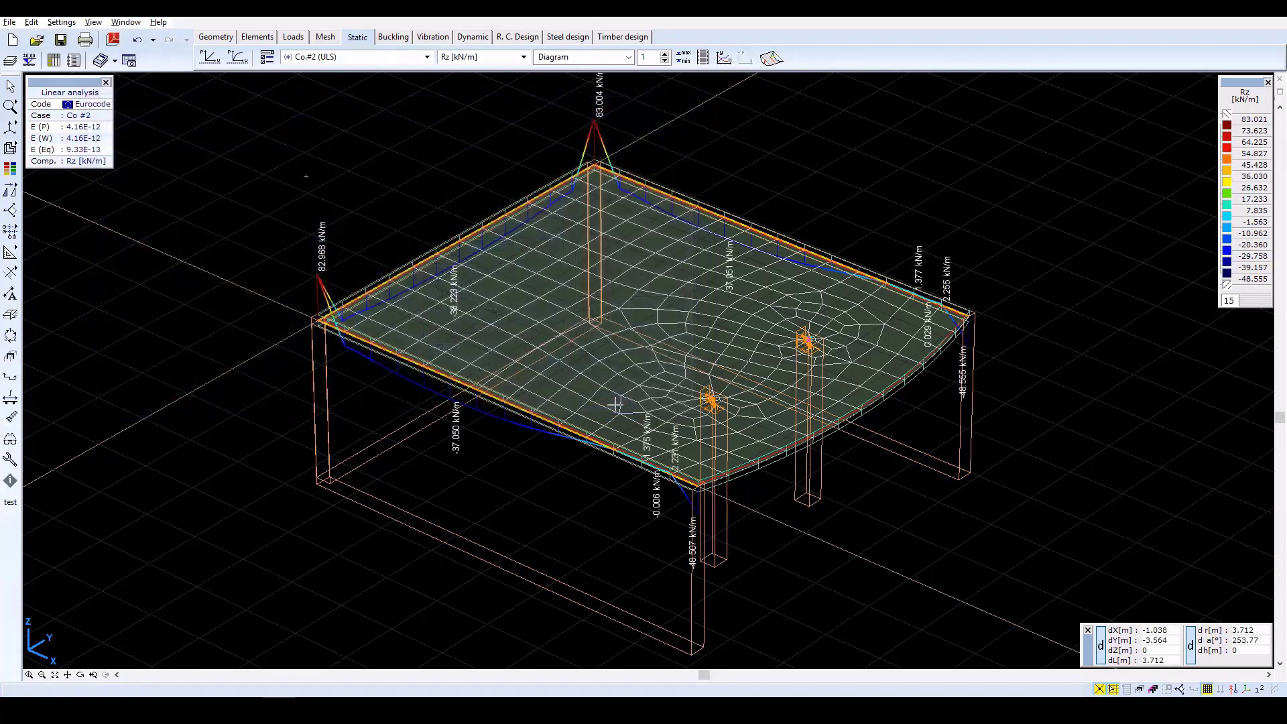